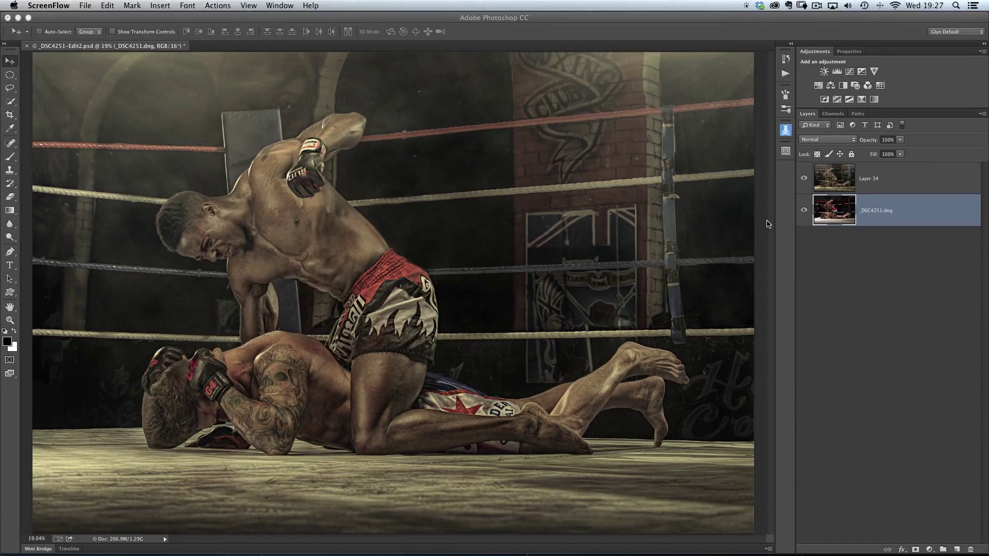
Zoom to about 30.7% so the two fighters fill most of the view.
{"action": "left_click", "coordinate": [113, 176]}
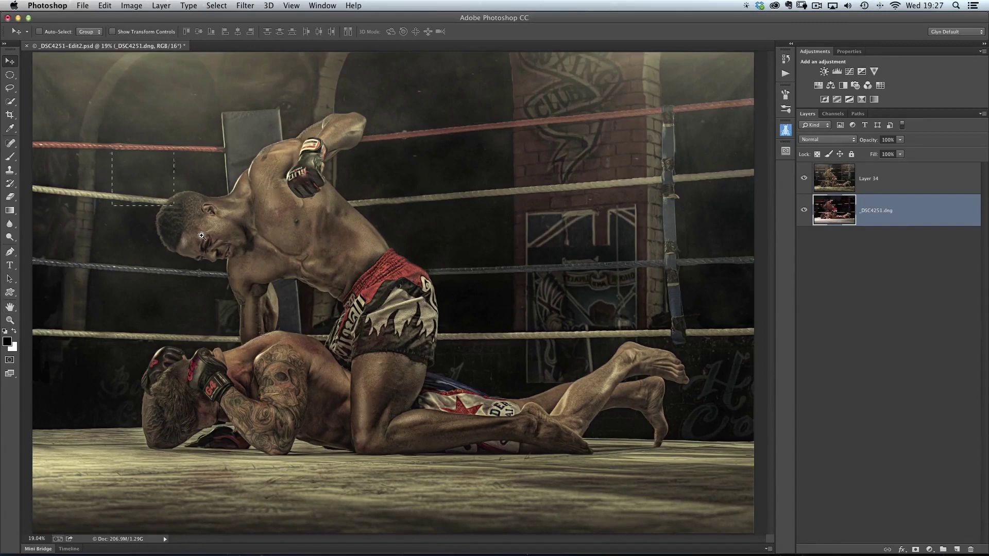
{"action": "left_click_drag", "start_coordinate": [201, 235], "coordinate": [388, 457]}
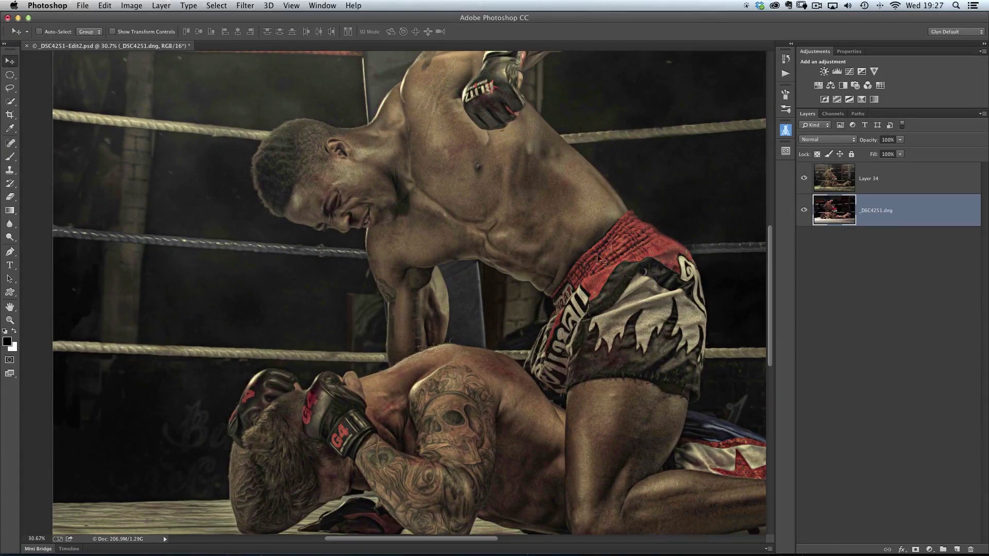
Hide Layer 34 to reveal the original photo, then switch to the 'free blood spatter brushes' results in Chrome.
{"action": "left_click", "coordinate": [824, 184]}
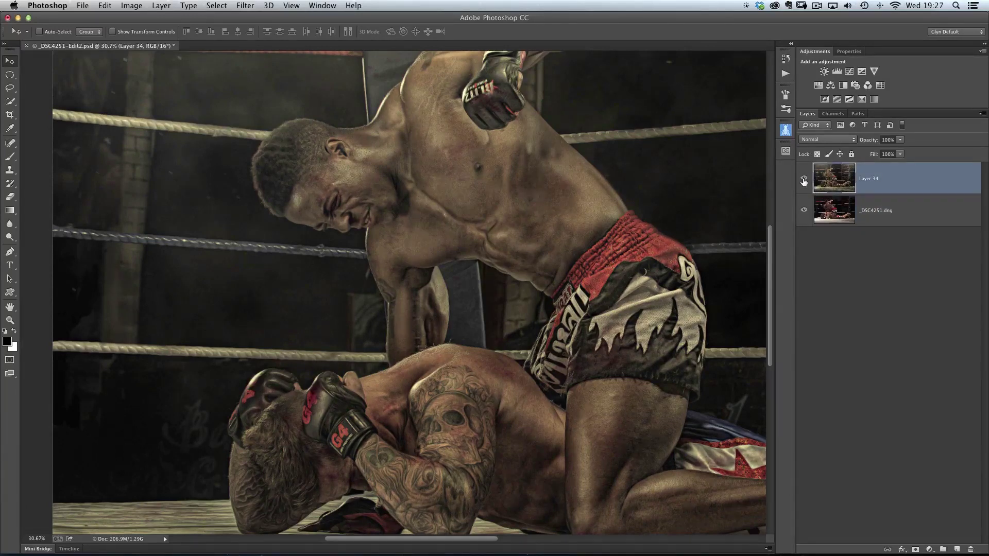
{"action": "left_click", "coordinate": [804, 181]}
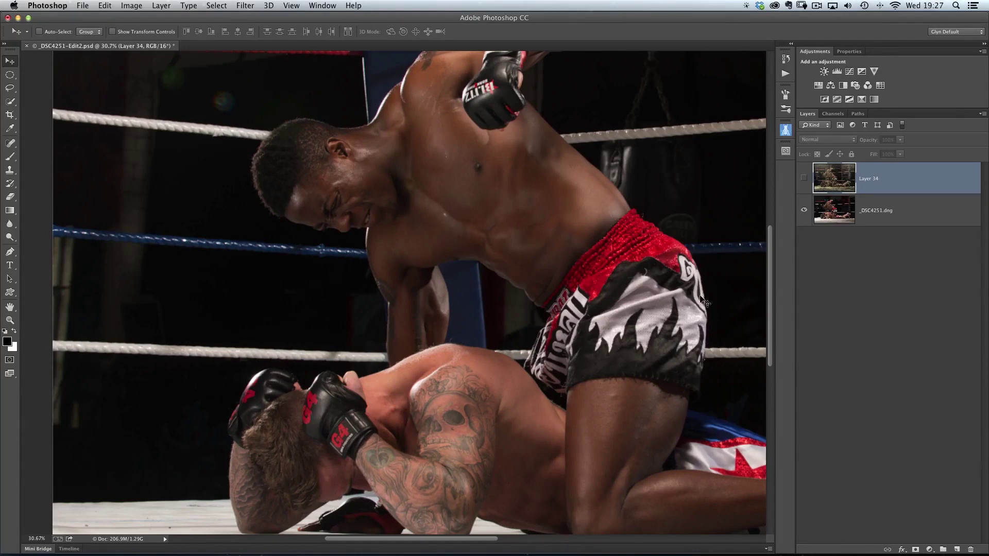
{"action": "key", "text": "super+Tab"}
{"action": "key", "text": "super+Tab"}
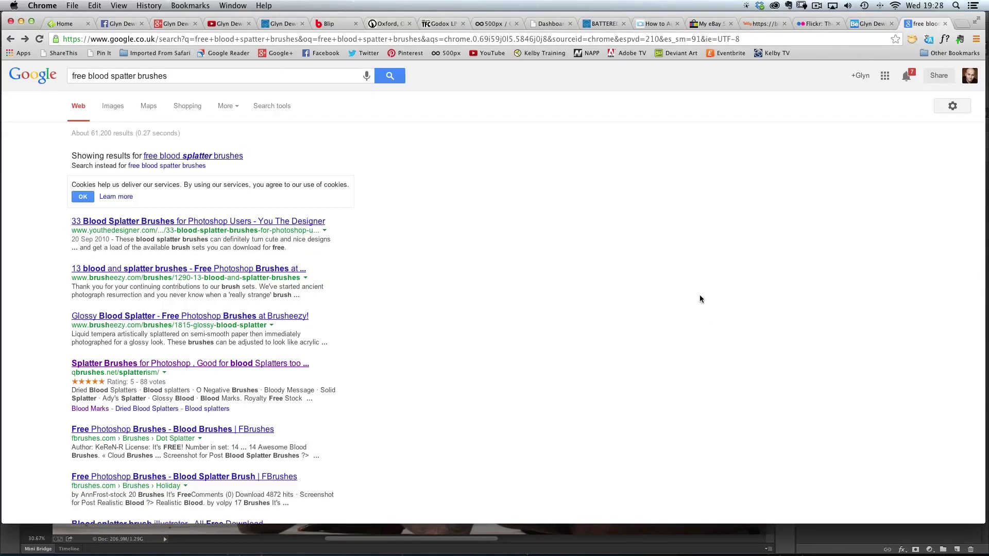
Open the qbrushes.net Splatter Brushes result from the 'free blood spatter brushes' search.
{"action": "left_click", "coordinate": [172, 76]}
{"action": "key", "text": "super+a"}
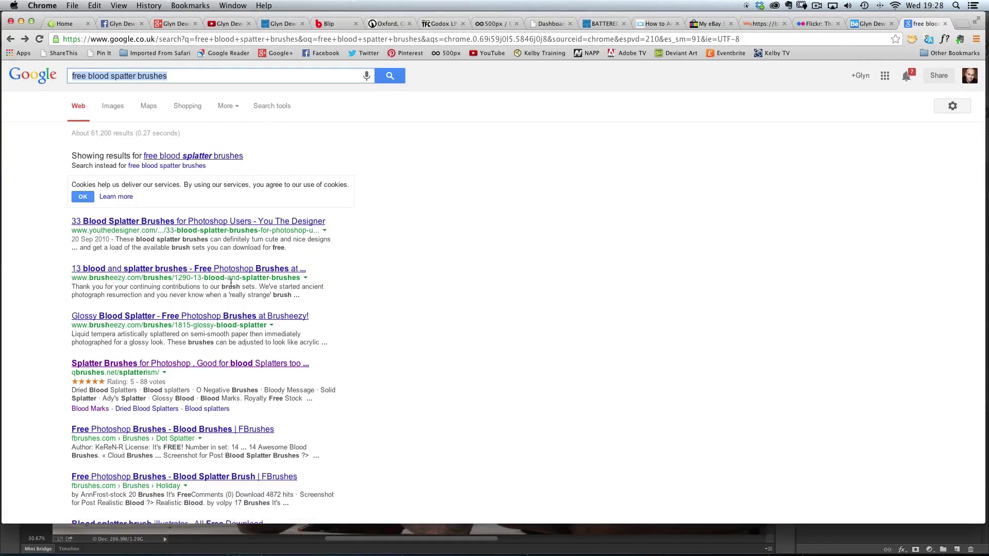
{"action": "scroll", "coordinate": [170, 371], "scroll_direction": "down", "scroll_amount": 5}
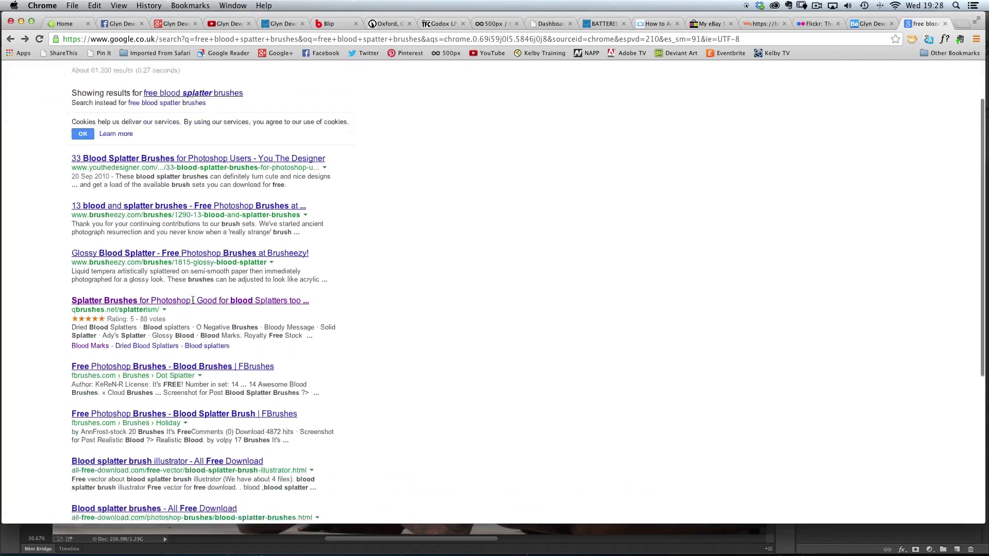
{"action": "scroll", "coordinate": [185, 342], "scroll_direction": "up", "scroll_amount": 4}
{"action": "scroll", "coordinate": [186, 341], "scroll_direction": "up", "scroll_amount": 2}
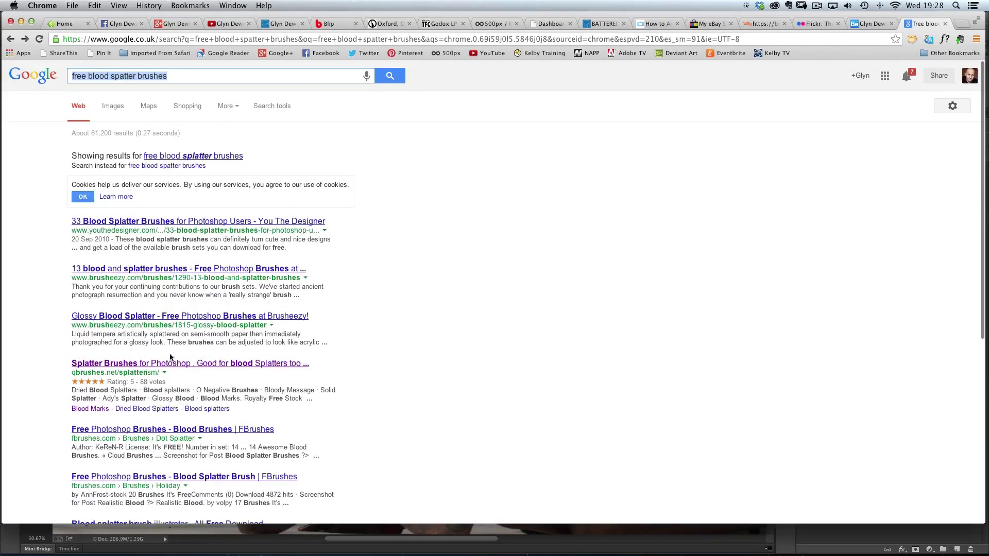
{"action": "left_click", "coordinate": [214, 366]}
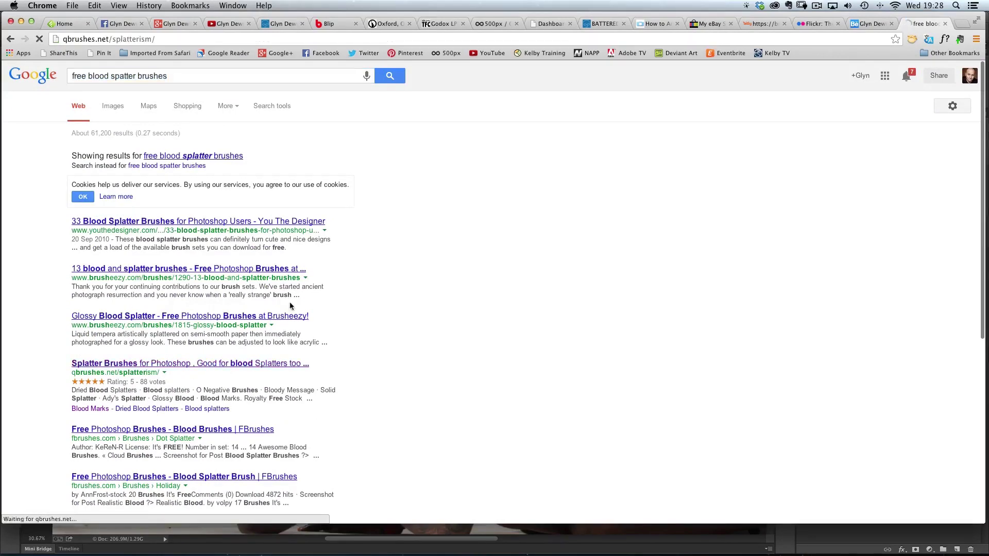
Scroll the SplatterisM page down to its download area, then return to Photoshop.
{"action": "scroll", "coordinate": [166, 283], "scroll_direction": "down", "scroll_amount": 5}
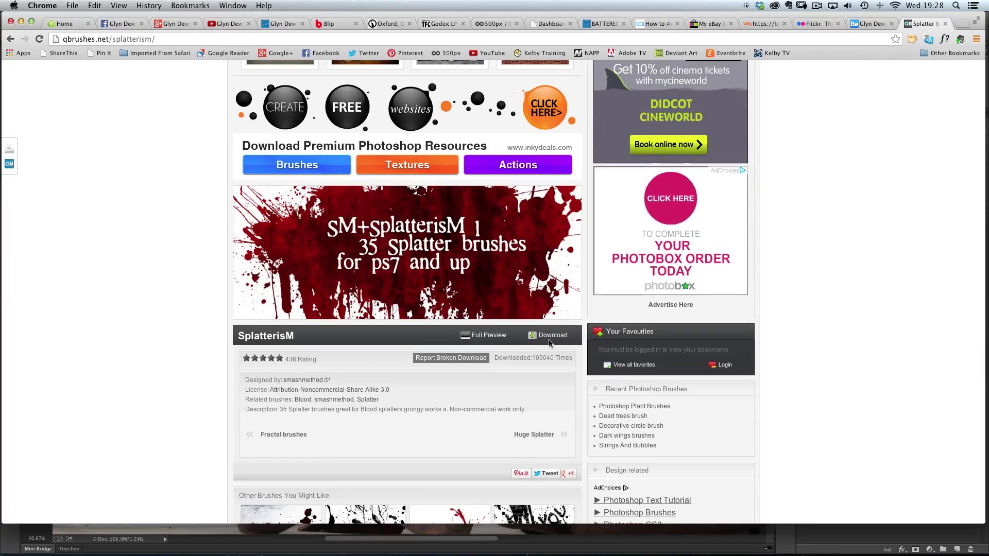
{"action": "key", "text": "super+Tab"}
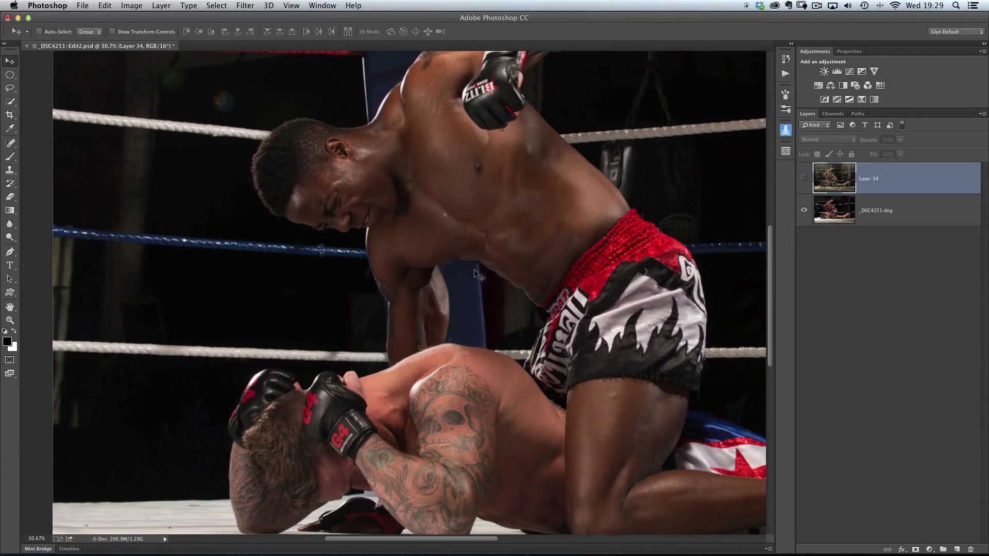
Switch to the Brush tool and browse the brush presets list.
{"action": "key", "text": "b"}
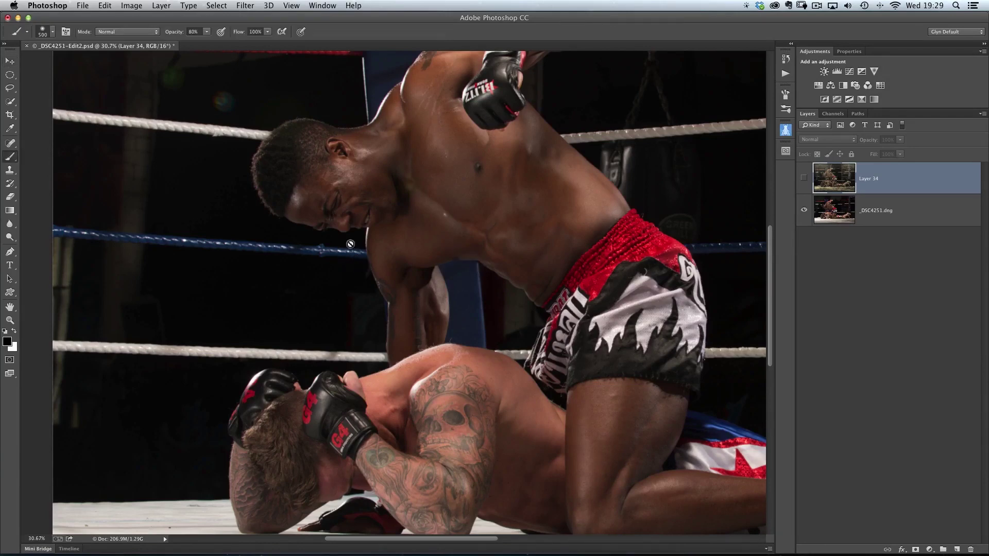
{"action": "left_click", "coordinate": [51, 32]}
{"action": "scroll", "coordinate": [267, 257], "scroll_direction": "down", "scroll_amount": 15}
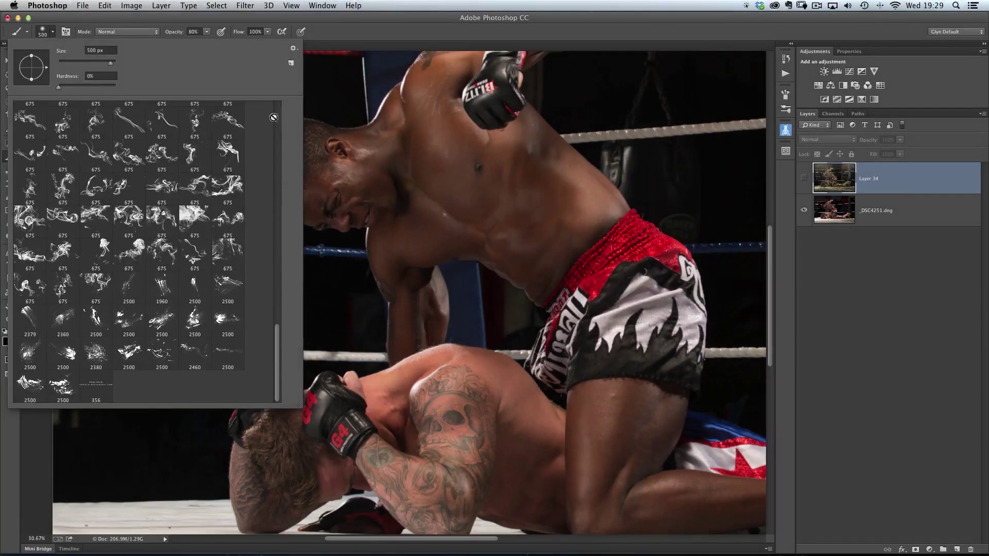
{"action": "left_click", "coordinate": [369, 42]}
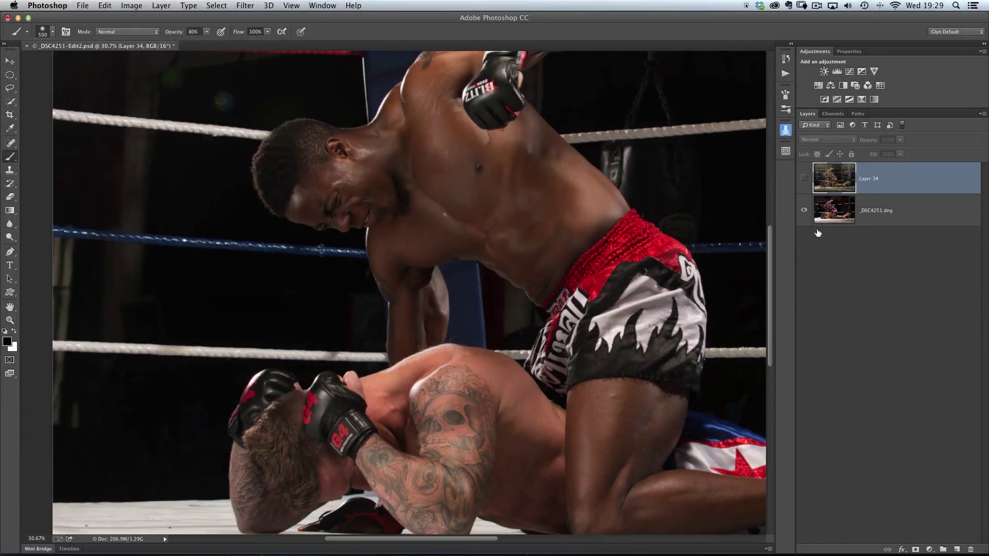
Add an empty Layer 35 directly above the _DSC4251.dng base layer.
{"action": "left_click", "coordinate": [846, 220]}
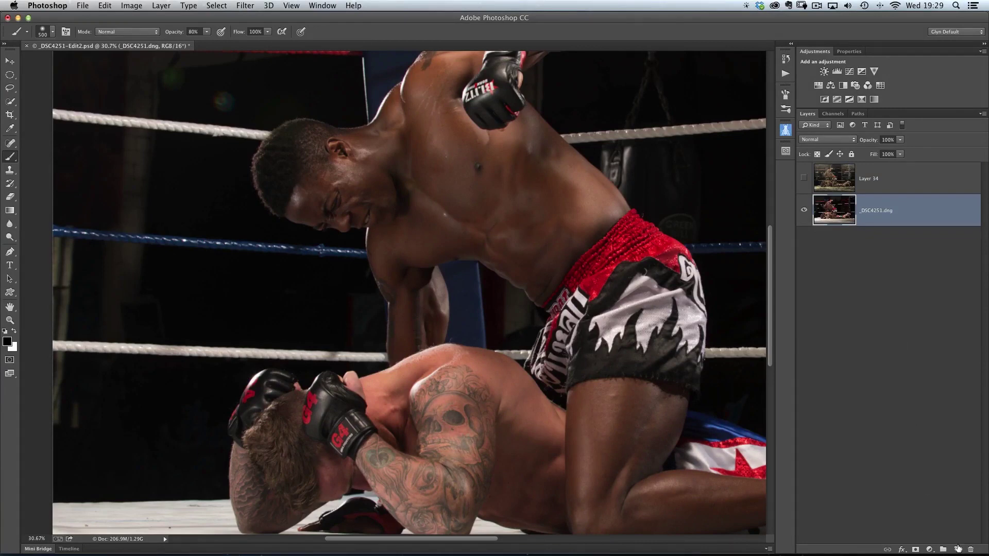
{"action": "left_click", "coordinate": [957, 549]}
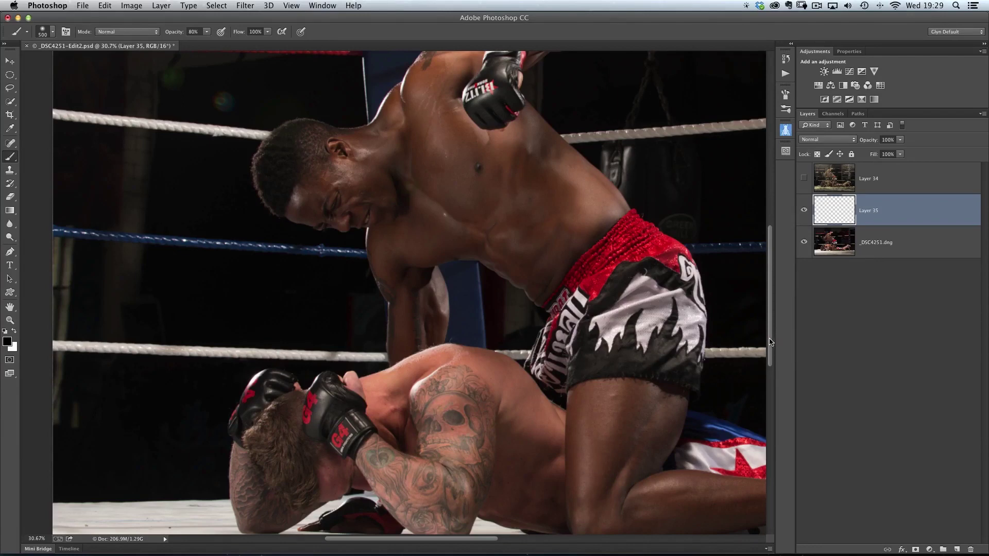
{"action": "key", "text": "alt+BackSpace"}
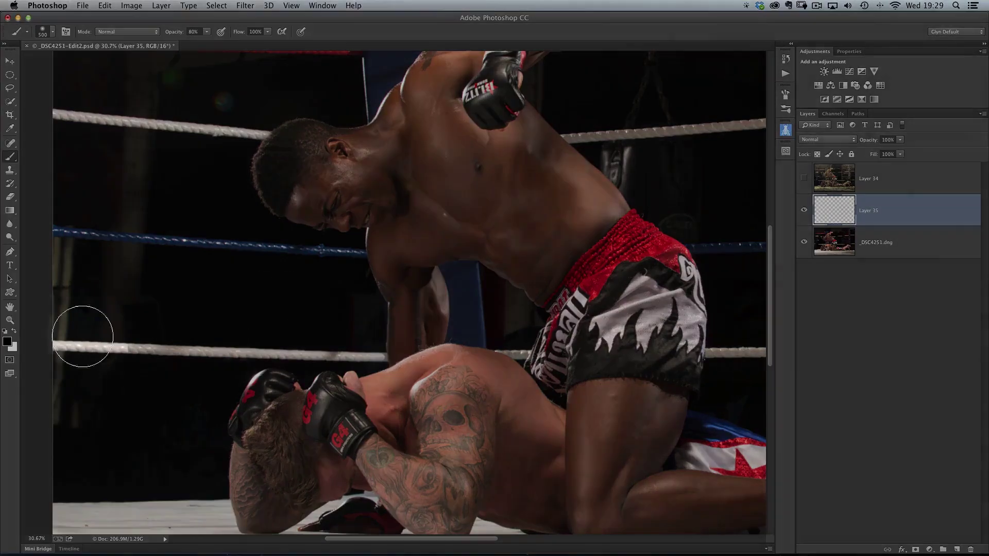
{"action": "key", "text": "super+z"}
Set the foreground colour to a very dark red, #2f0000, in the Color Picker.
{"action": "left_click", "coordinate": [7, 341]}
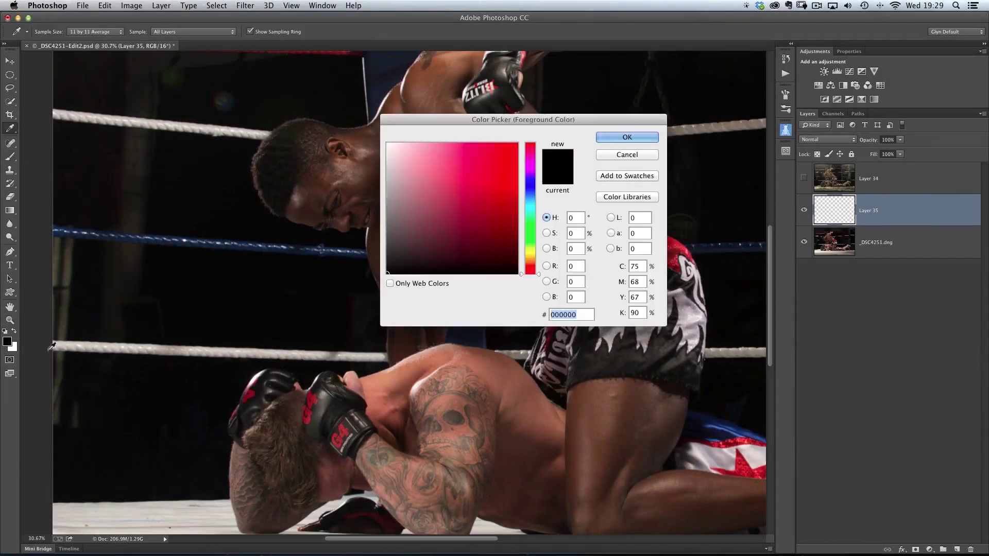
{"action": "left_click_drag", "start_coordinate": [514, 121], "coordinate": [486, 139]}
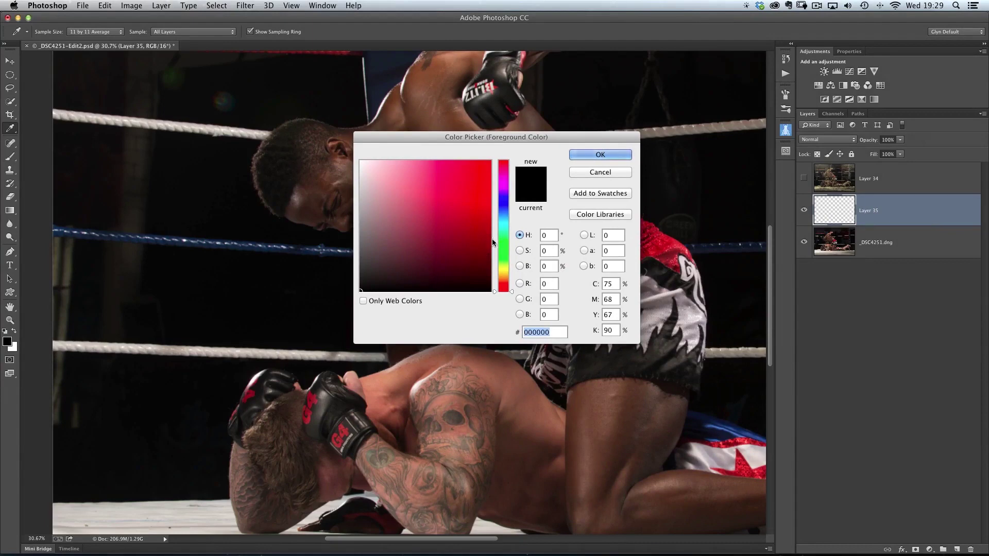
{"action": "left_click", "coordinate": [489, 266]}
{"action": "left_click_drag", "start_coordinate": [490, 266], "coordinate": [490, 270]}
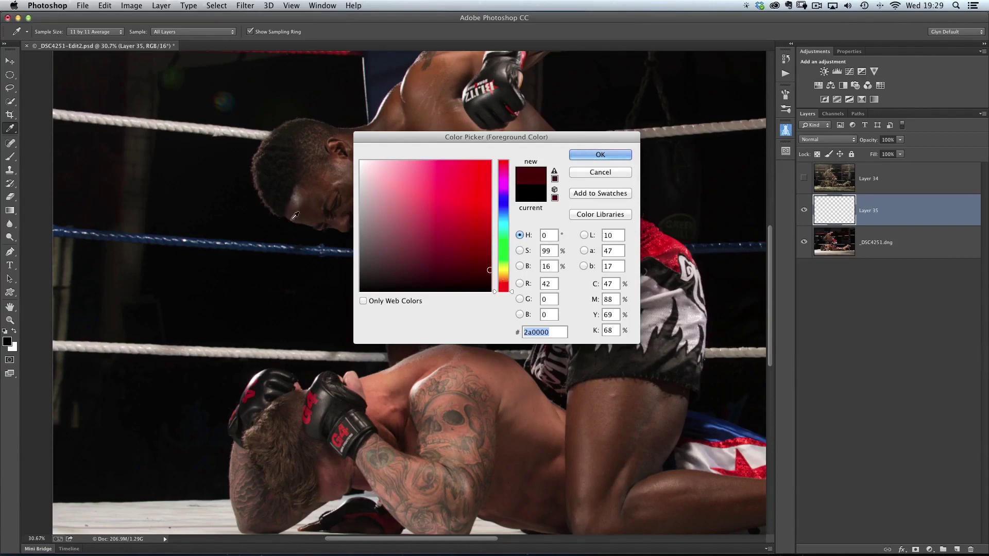
{"action": "left_click", "coordinate": [488, 272]}
{"action": "left_click_drag", "start_coordinate": [489, 271], "coordinate": [489, 270]}
{"action": "mouse_move", "coordinate": [489, 270]}
{"action": "left_mouse_down"}
{"action": "mouse_move", "coordinate": [478, 211]}
{"action": "mouse_move", "coordinate": [423, 261]}
{"action": "mouse_move", "coordinate": [464, 223]}
{"action": "mouse_move", "coordinate": [359, 215]}
{"action": "left_mouse_up"}
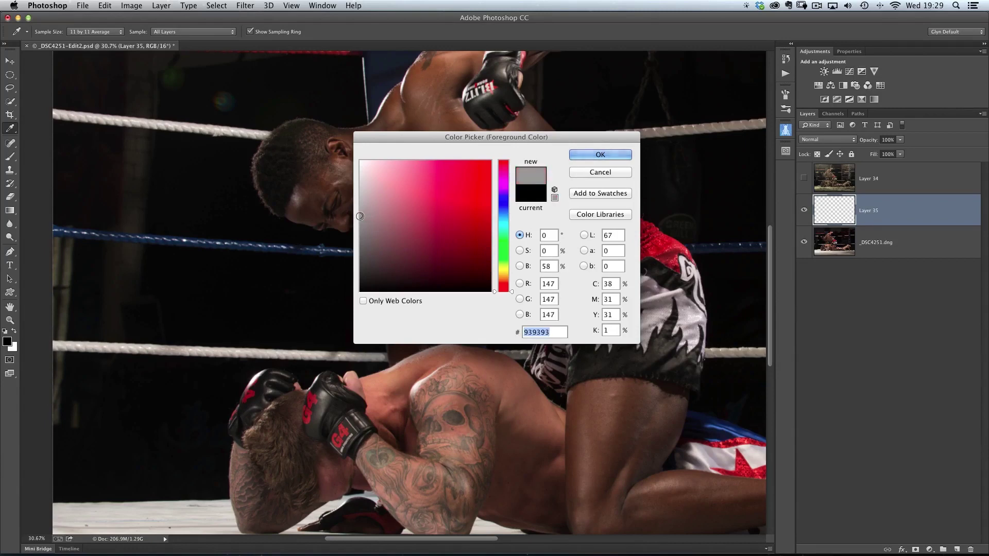
{"action": "mouse_move", "coordinate": [364, 216]}
{"action": "left_mouse_down"}
{"action": "mouse_move", "coordinate": [498, 223]}
{"action": "mouse_move", "coordinate": [442, 225]}
{"action": "mouse_move", "coordinate": [441, 161]}
{"action": "mouse_move", "coordinate": [430, 230]}
{"action": "mouse_move", "coordinate": [437, 284]}
{"action": "mouse_move", "coordinate": [452, 261]}
{"action": "mouse_move", "coordinate": [482, 248]}
{"action": "mouse_move", "coordinate": [489, 267]}
{"action": "left_mouse_up"}
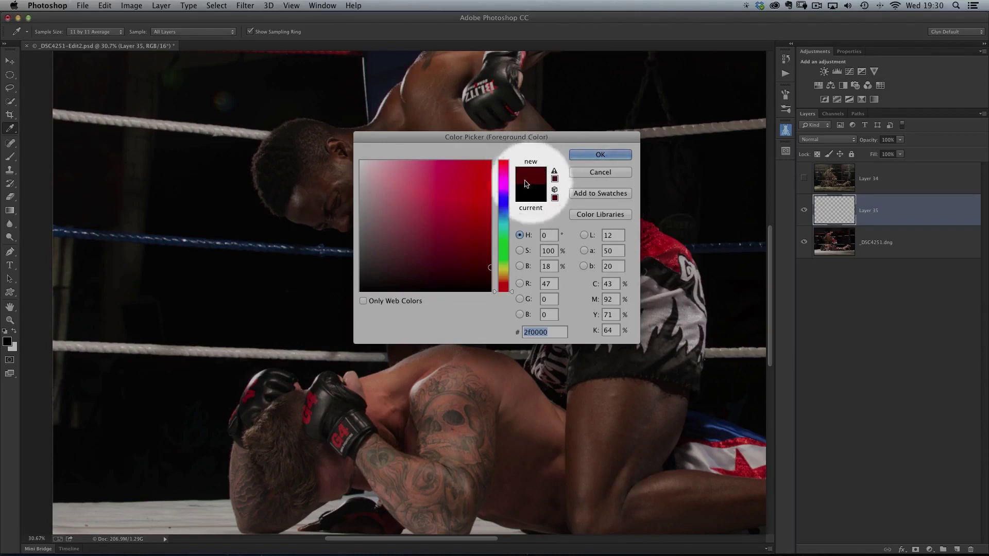
{"action": "key", "text": "alt"}
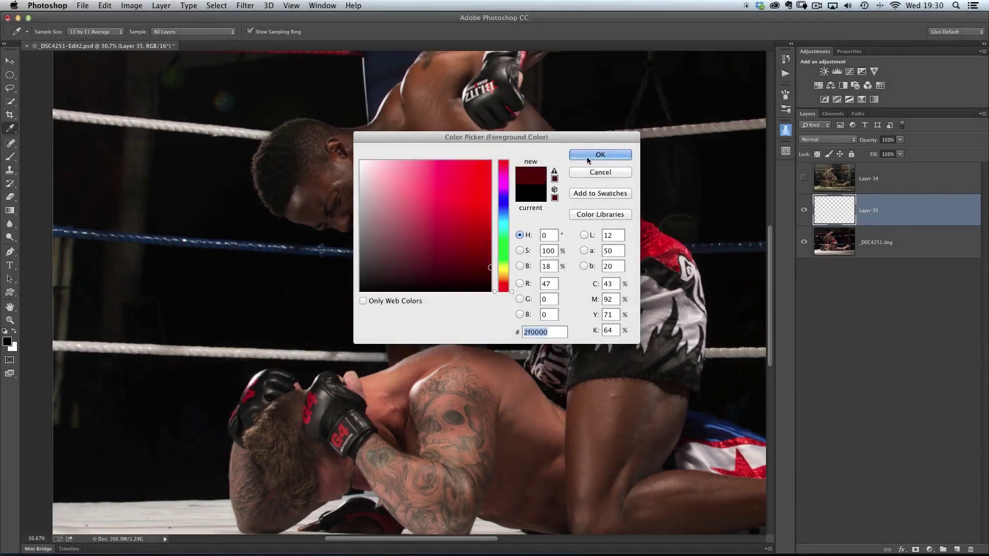
{"action": "left_click", "coordinate": [592, 153]}
{"action": "key", "text": "b"}
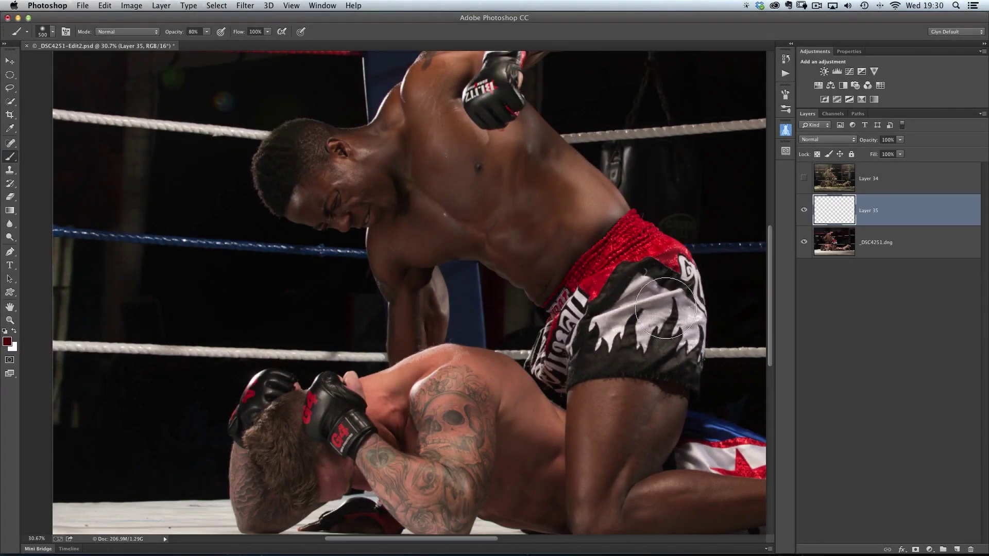
Stamp red splatter on the fighter's chest with the 2460 splatter brush shrunk to about 600.
{"action": "left_click", "coordinate": [54, 33]}
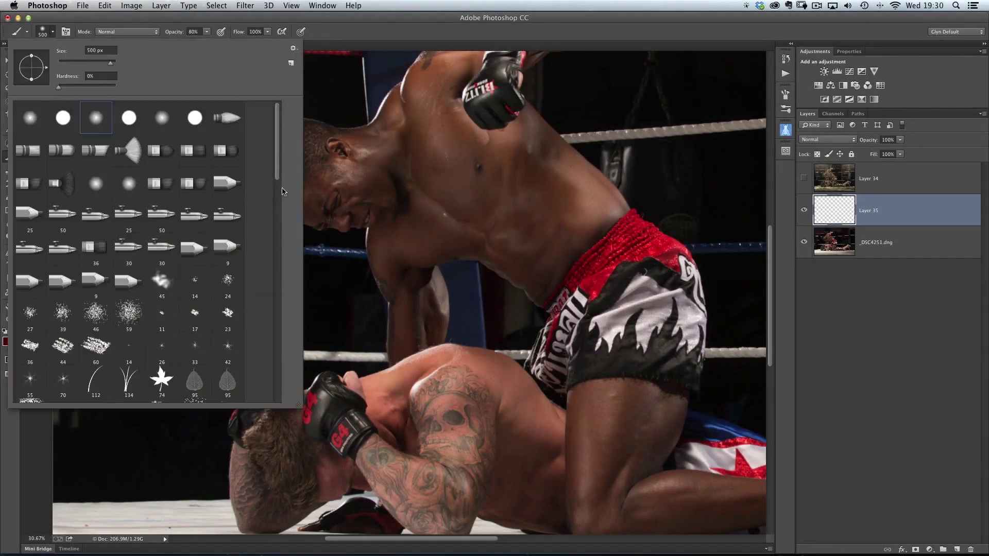
{"action": "left_click_drag", "start_coordinate": [276, 157], "coordinate": [265, 390]}
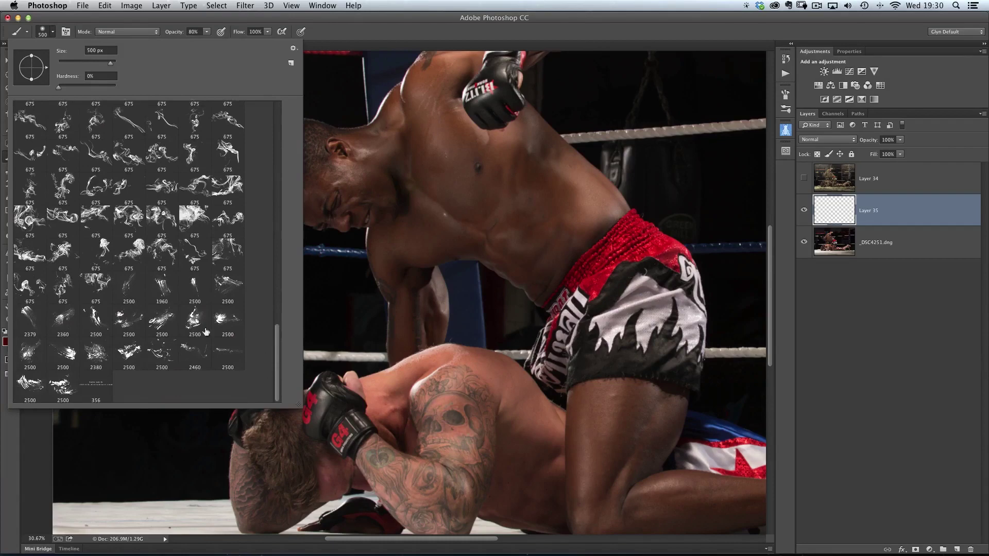
{"action": "left_click", "coordinate": [196, 354]}
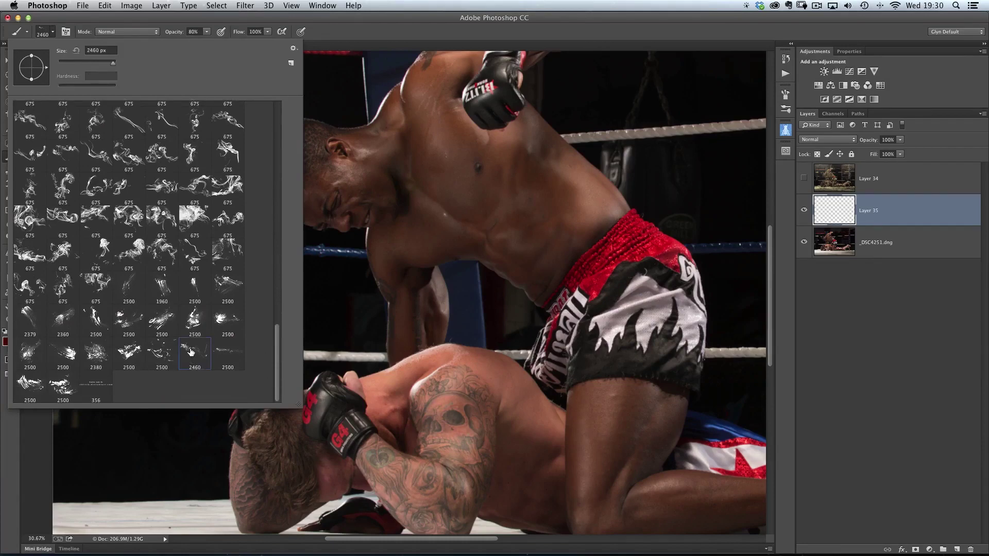
{"action": "left_click", "coordinate": [551, 28]}
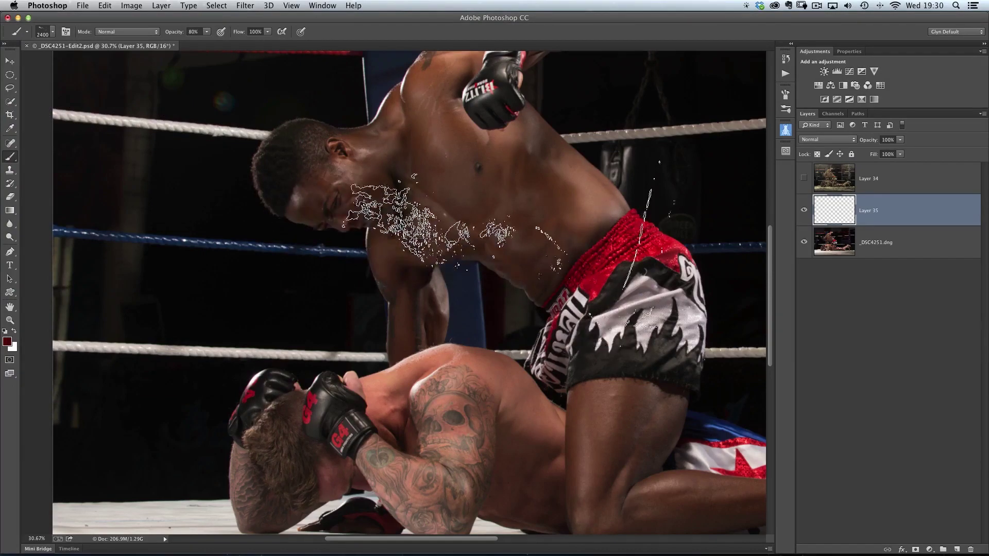
{"action": "key", "text": "bracketleft"}
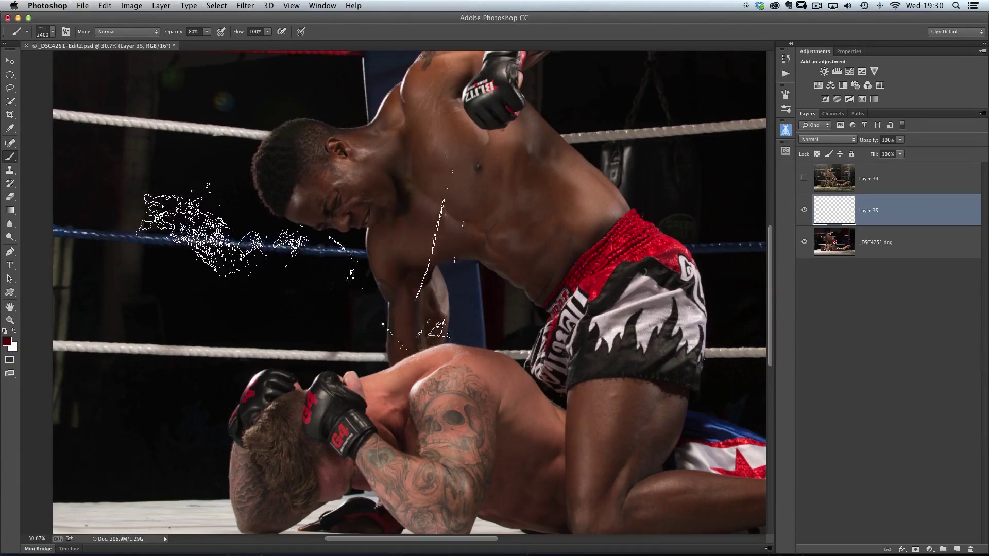
{"action": "key", "text": "bracketleft"}
{"action": "key", "text": "bracketleft"}
{"action": "key", "text": "bracketleft"}
{"action": "key", "text": "bracketleft"}
{"action": "key", "text": "bracketleft"}
{"action": "key", "text": "bracketleft"}
{"action": "key", "text": "bracketleft"}
{"action": "key", "text": "bracketleft"}
{"action": "key", "text": "bracketleft"}
{"action": "key", "text": "bracketleft"}
{"action": "key", "text": "bracketleft"}
{"action": "key", "text": "bracketleft"}
{"action": "key", "text": "bracketleft"}
{"action": "key", "text": "bracketleft"}
{"action": "key", "text": "bracketleft"}
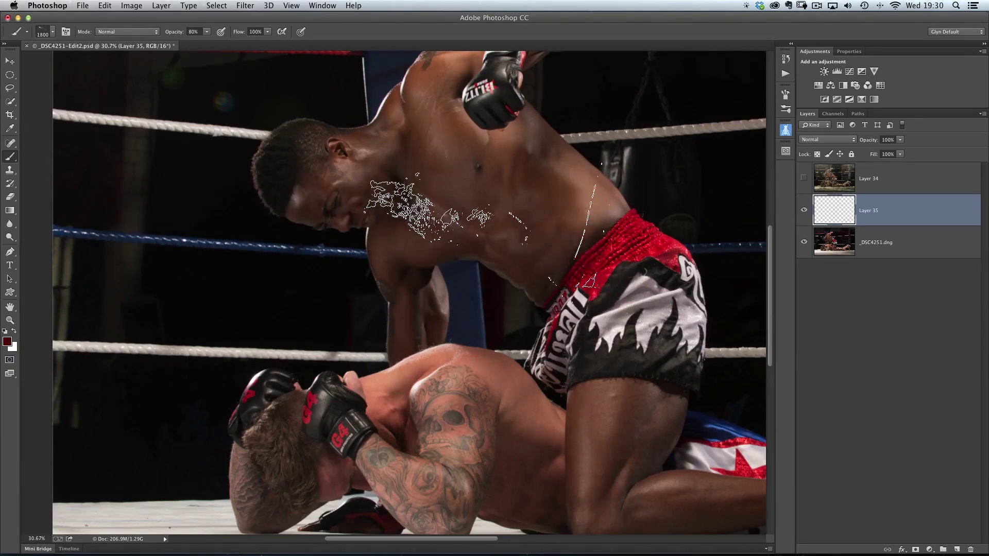
{"action": "key", "text": "bracketleft"}
{"action": "key", "text": "bracketleft"}
{"action": "key", "text": "bracketleft"}
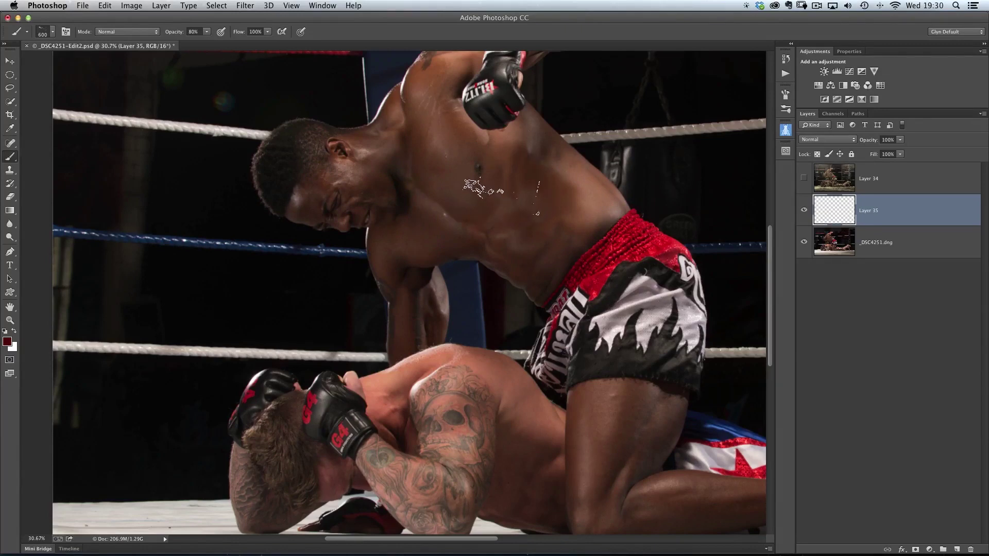
{"action": "left_click", "coordinate": [503, 198]}
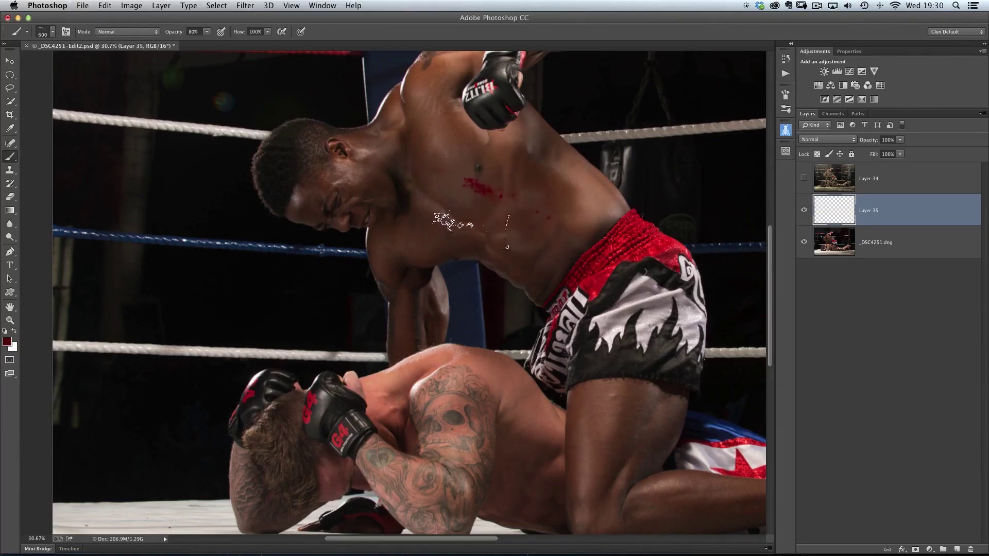
{"action": "left_click_drag", "start_coordinate": [643, 323], "coordinate": [670, 337]}
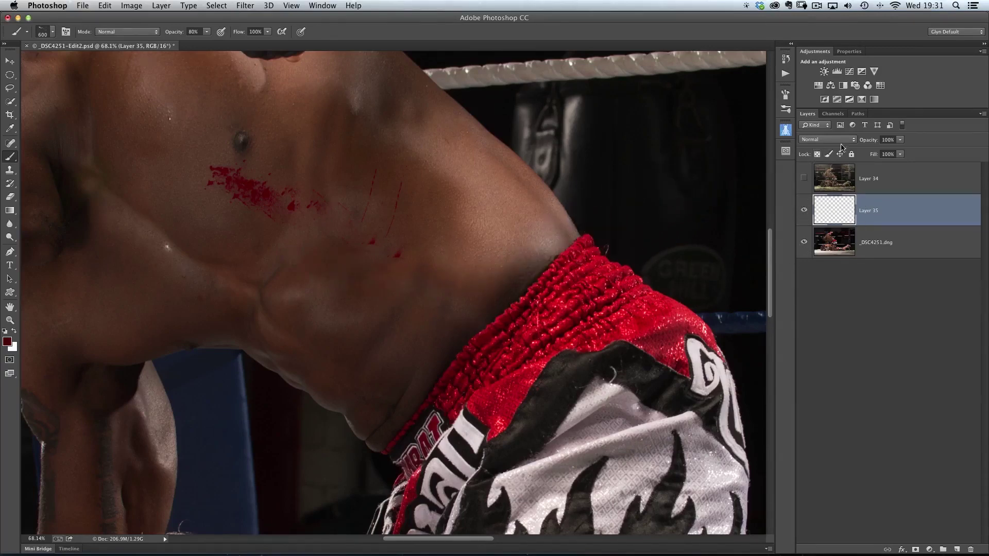
Set Layer 35 to Overlay, reduce the brush to 400 px, and show the Brush panel.
{"action": "left_click", "coordinate": [834, 138]}
{"action": "left_click", "coordinate": [822, 238]}
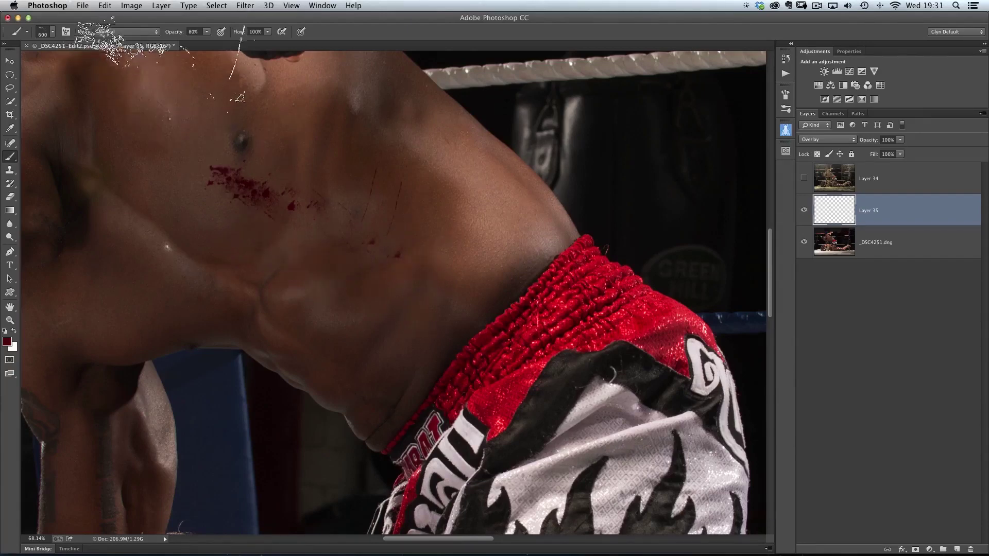
{"action": "key", "text": "bracketleft"}
{"action": "key", "text": "bracketleft"}
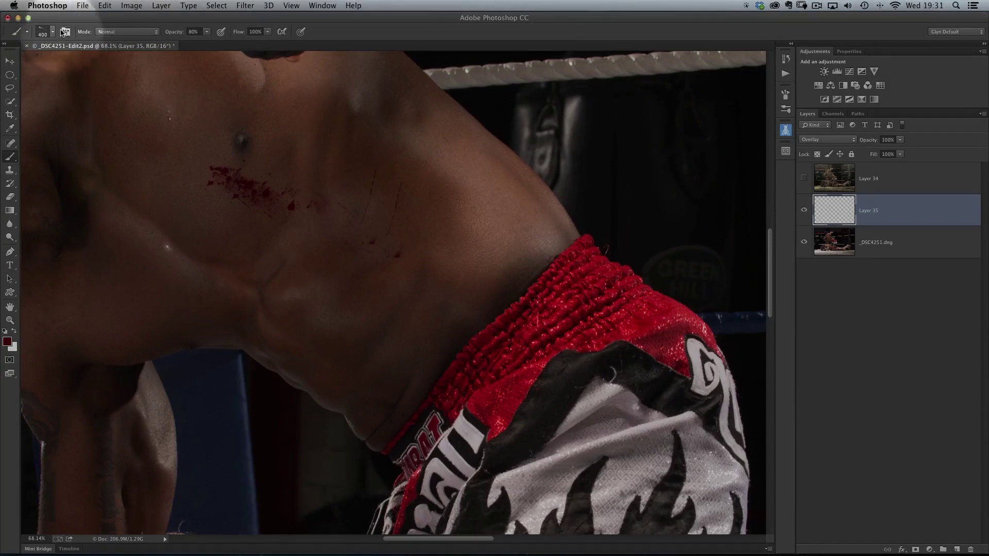
{"action": "left_click", "coordinate": [65, 32]}
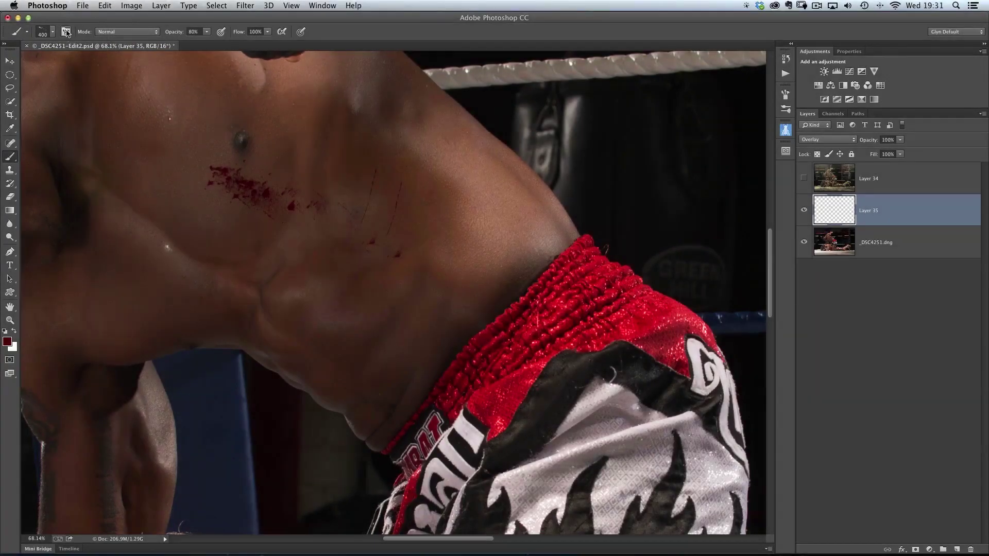
{"action": "left_click", "coordinate": [65, 31]}
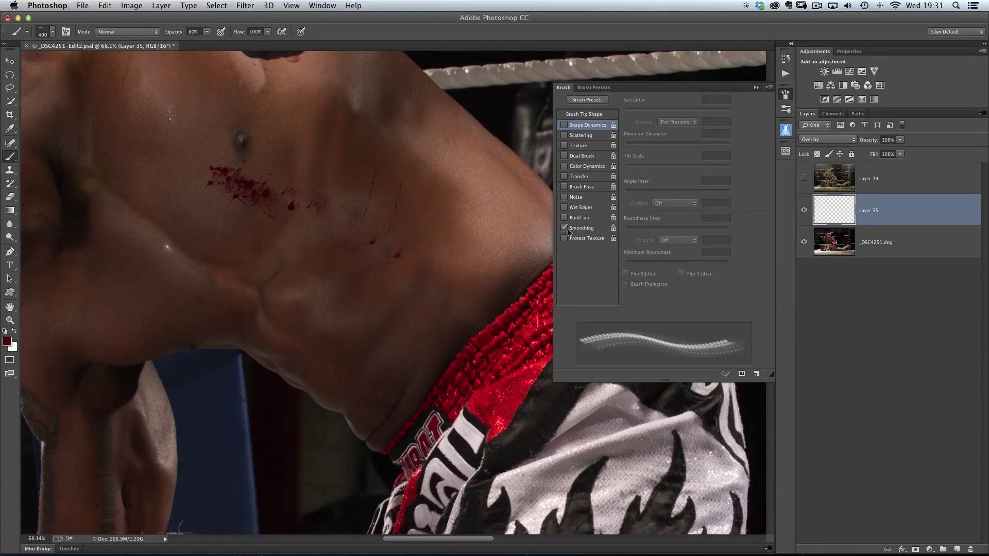
Enable Shape Dynamics with 0% Size Jitter and Scattering at 40% with Count 1.
{"action": "left_click", "coordinate": [575, 126]}
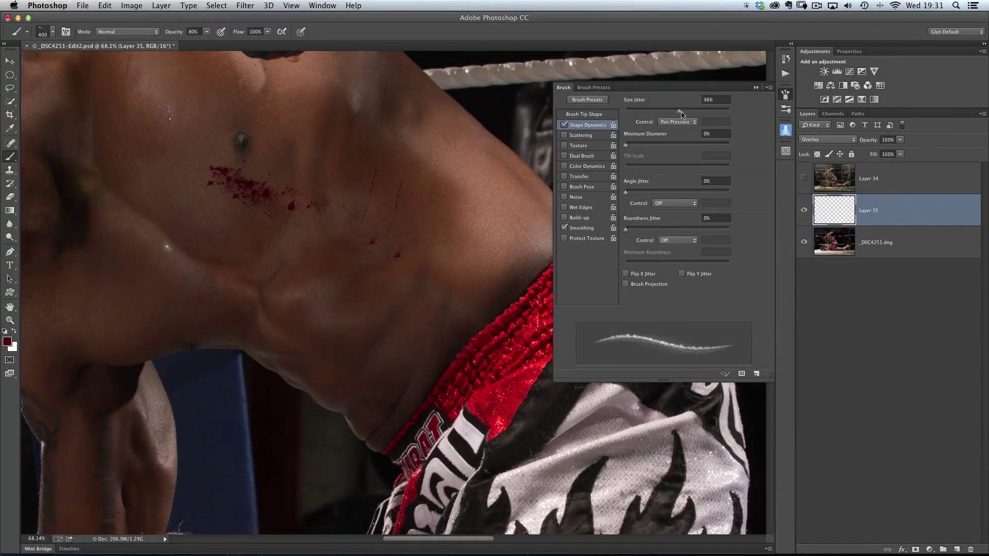
{"action": "left_click_drag", "start_coordinate": [681, 114], "coordinate": [611, 113]}
{"action": "left_click", "coordinate": [576, 137]}
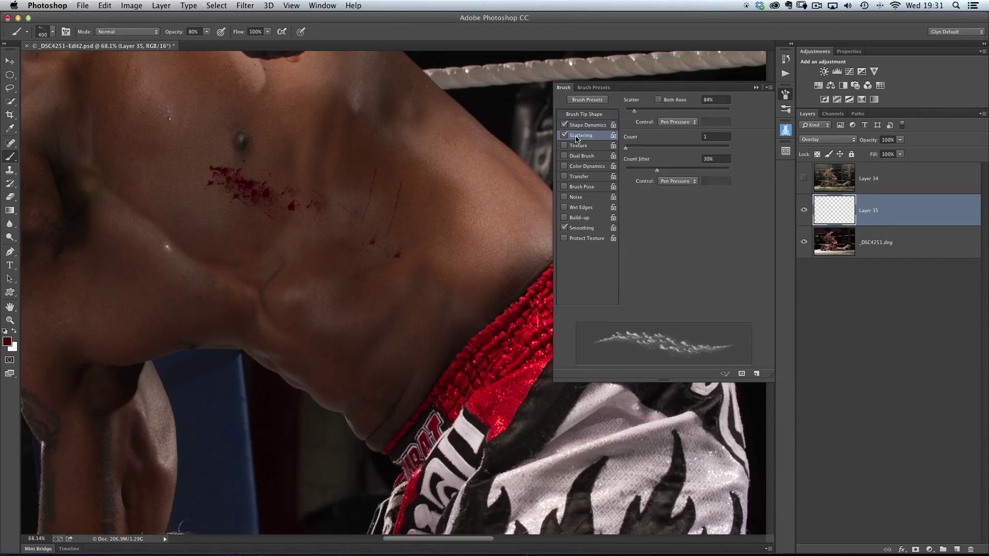
{"action": "mouse_move", "coordinate": [638, 116]}
{"action": "left_mouse_down"}
{"action": "mouse_move", "coordinate": [665, 114]}
{"action": "mouse_move", "coordinate": [629, 113]}
{"action": "left_mouse_up"}
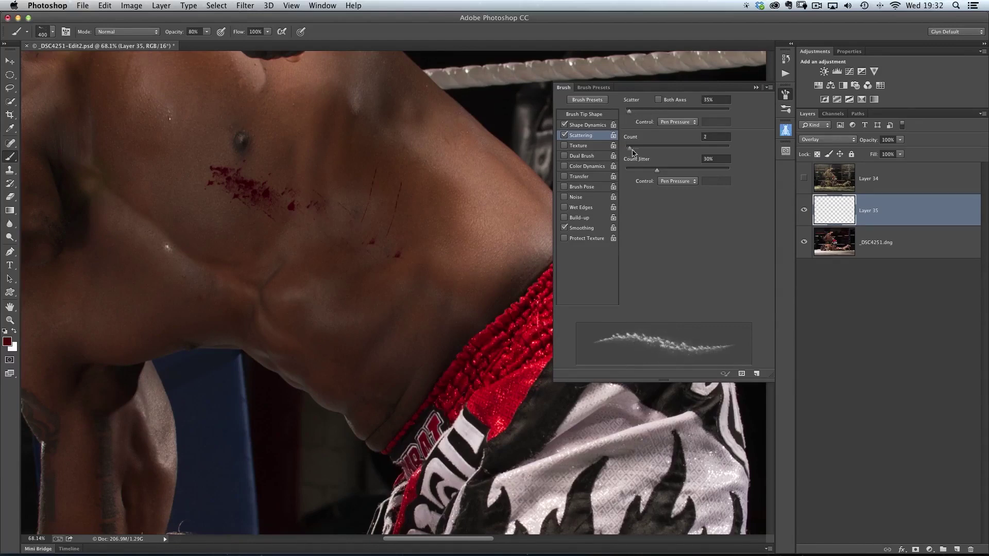
{"action": "mouse_move", "coordinate": [632, 151]}
{"action": "left_mouse_down"}
{"action": "mouse_move", "coordinate": [648, 153]}
{"action": "mouse_move", "coordinate": [626, 150]}
{"action": "left_mouse_up"}
{"action": "left_click_drag", "start_coordinate": [631, 113], "coordinate": [629, 113]}
Turn on Transfer with opacity controlled by Pen Pressure, then close the Brush panel.
{"action": "left_click", "coordinate": [580, 176]}
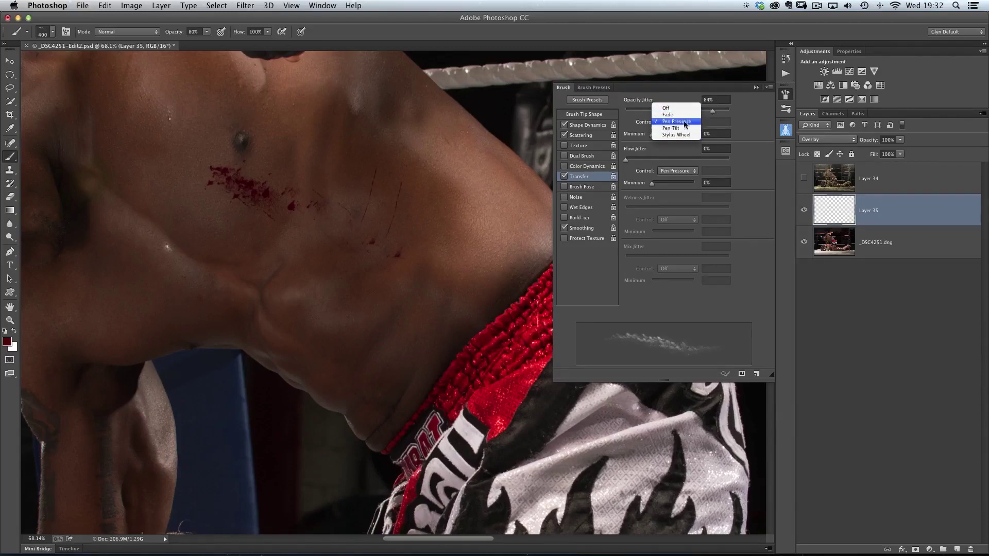
{"action": "left_click", "coordinate": [681, 122]}
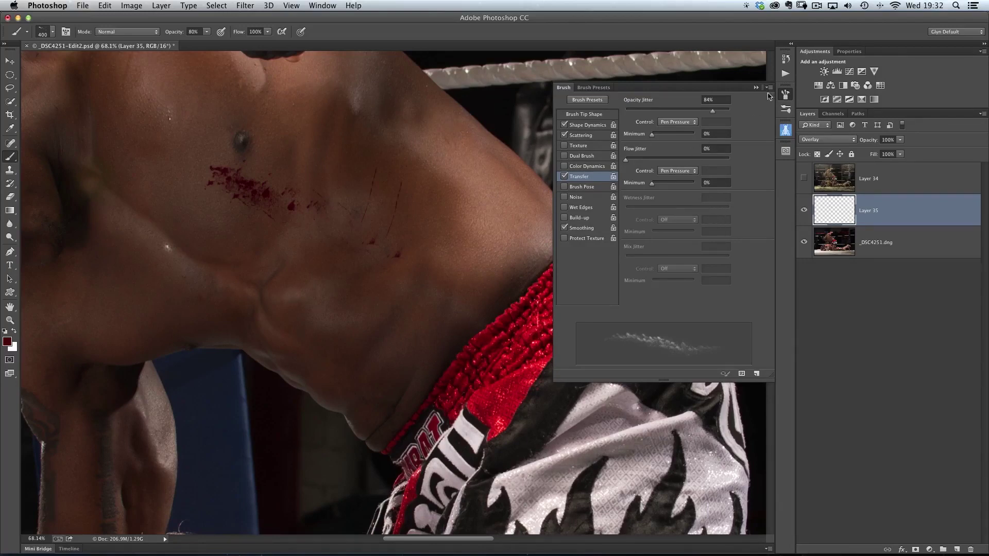
{"action": "left_click", "coordinate": [786, 95]}
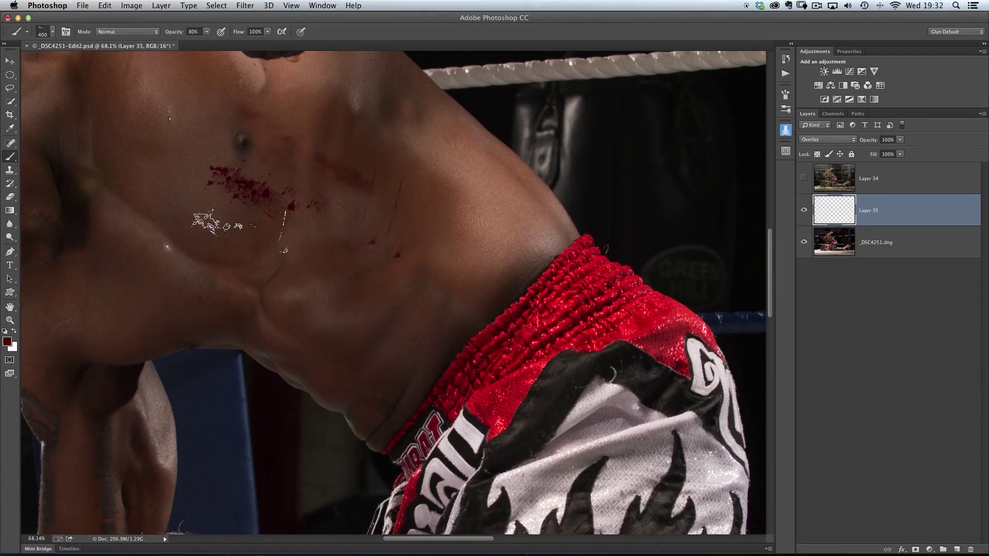
Zoom to 158% on the face, paint small dark-red marks at the eyebrow, then zoom out to 66.7%.
{"action": "left_click_drag", "start_coordinate": [237, 183], "coordinate": [378, 226]}
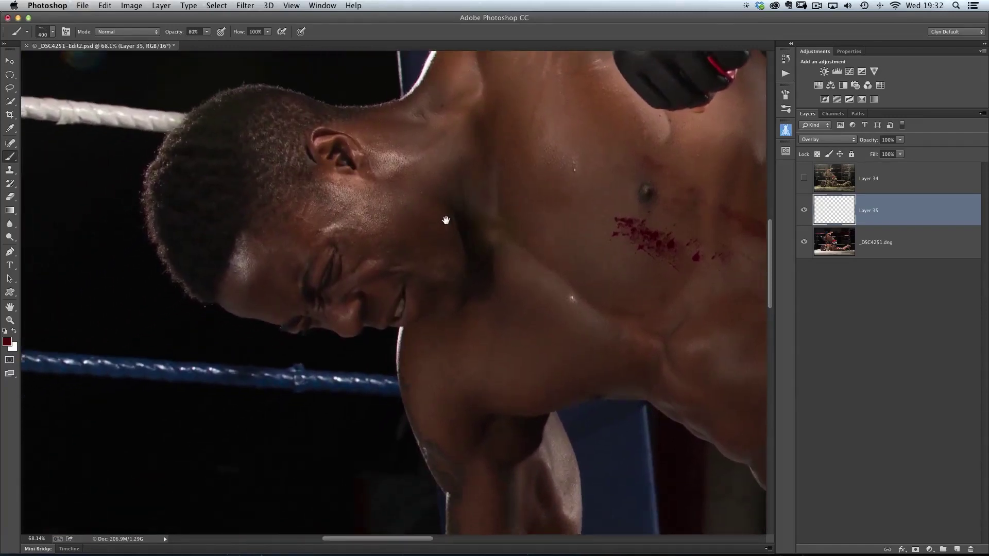
{"action": "left_click_drag", "start_coordinate": [255, 199], "coordinate": [430, 345]}
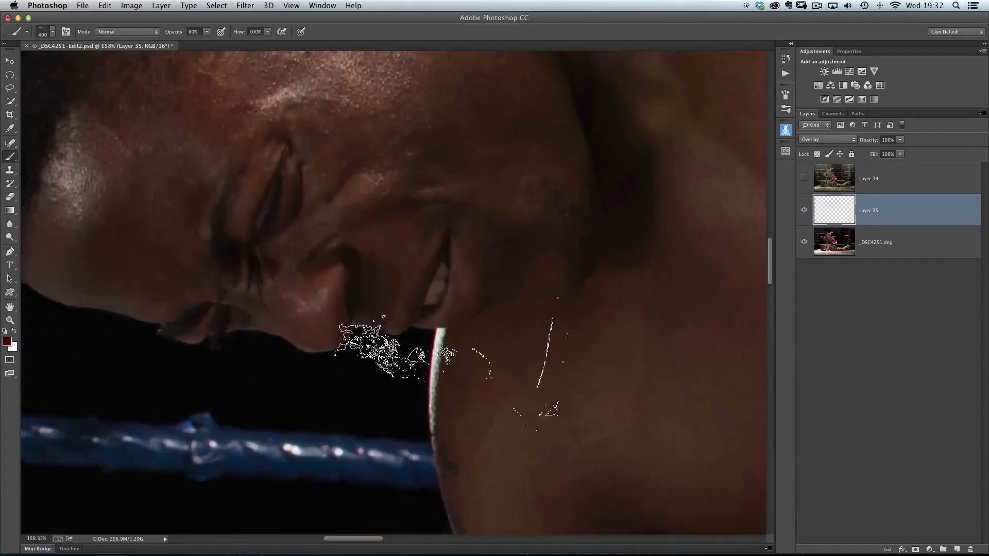
{"action": "key", "text": "bracketleft"}
{"action": "key", "text": "bracketleft"}
{"action": "key", "text": "bracketleft"}
{"action": "key", "text": "bracketleft"}
{"action": "key", "text": "bracketleft"}
{"action": "key", "text": "bracketleft"}
{"action": "key", "text": "bracketleft"}
{"action": "key", "text": "bracketleft"}
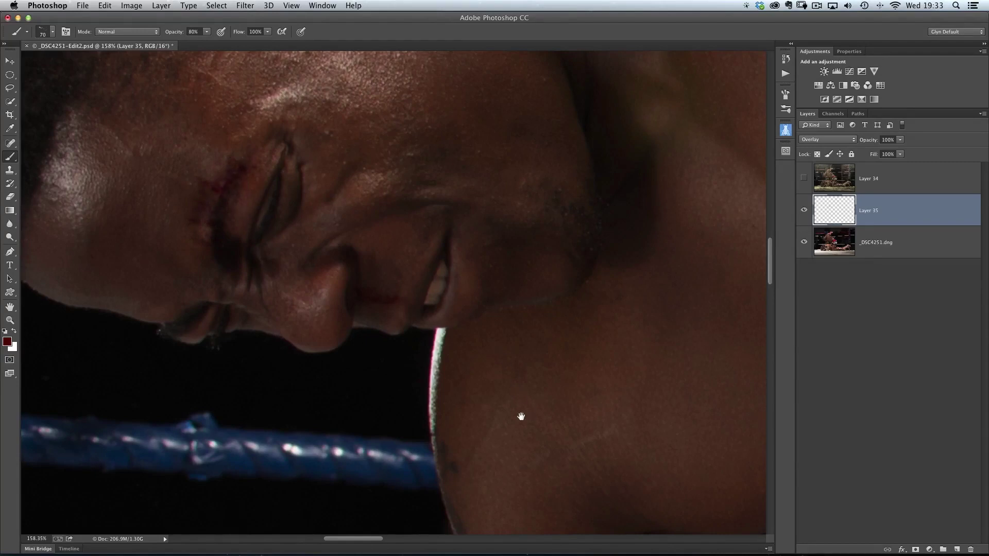
{"action": "left_click_drag", "start_coordinate": [520, 416], "coordinate": [364, 261]}
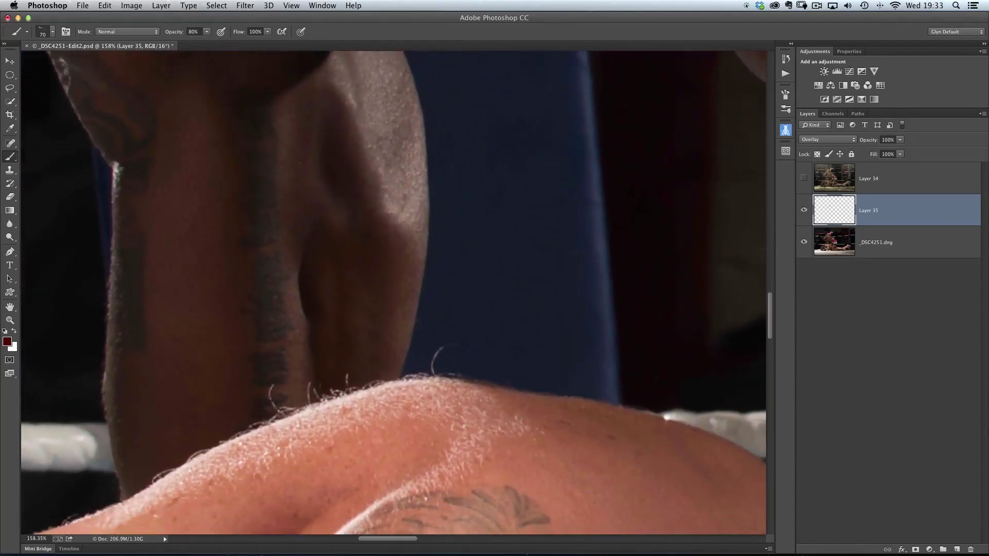
{"action": "left_click", "coordinate": [361, 309], "text": "alt"}
{"action": "left_click", "coordinate": [359, 310], "text": "alt"}
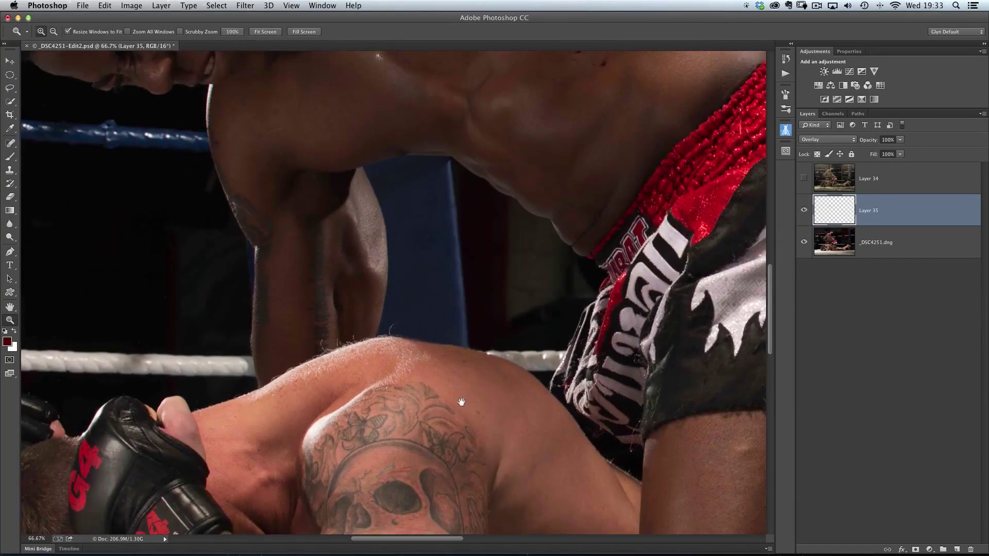
Load the 2380 px smoke splatter brush preset and shrink it to 800 px.
{"action": "left_click_drag", "start_coordinate": [452, 404], "coordinate": [359, 284]}
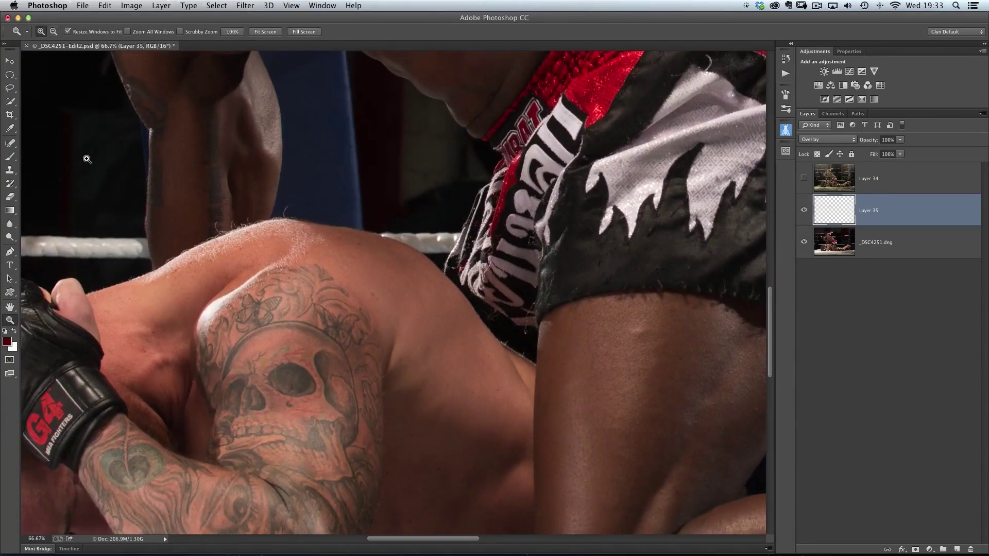
{"action": "key", "text": "b"}
{"action": "left_click", "coordinate": [53, 33]}
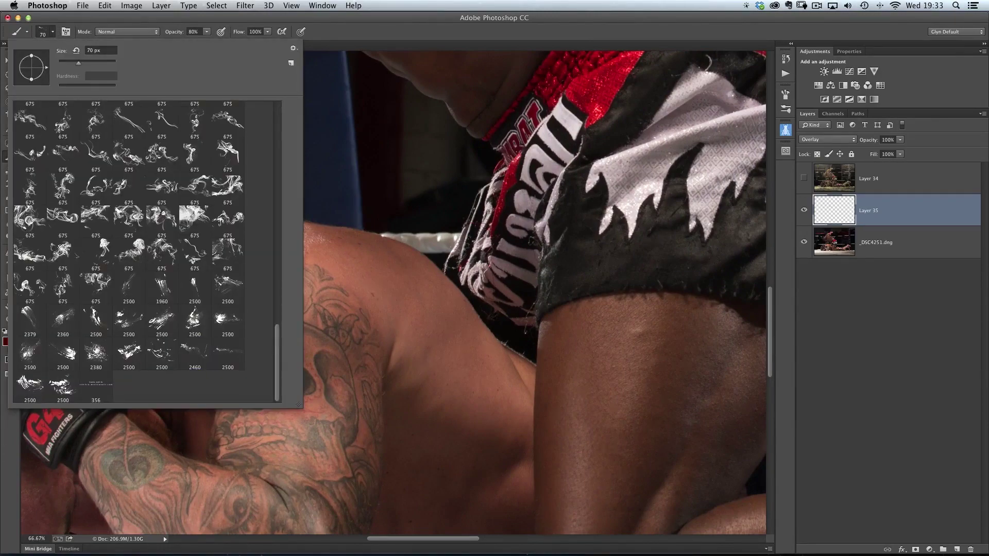
{"action": "left_click", "coordinate": [95, 354]}
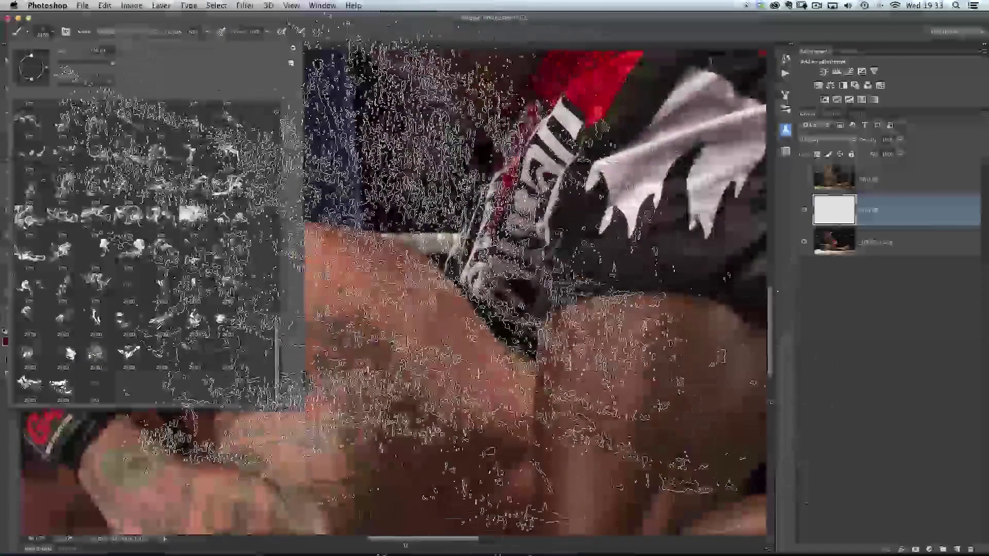
{"action": "key", "text": "Return"}
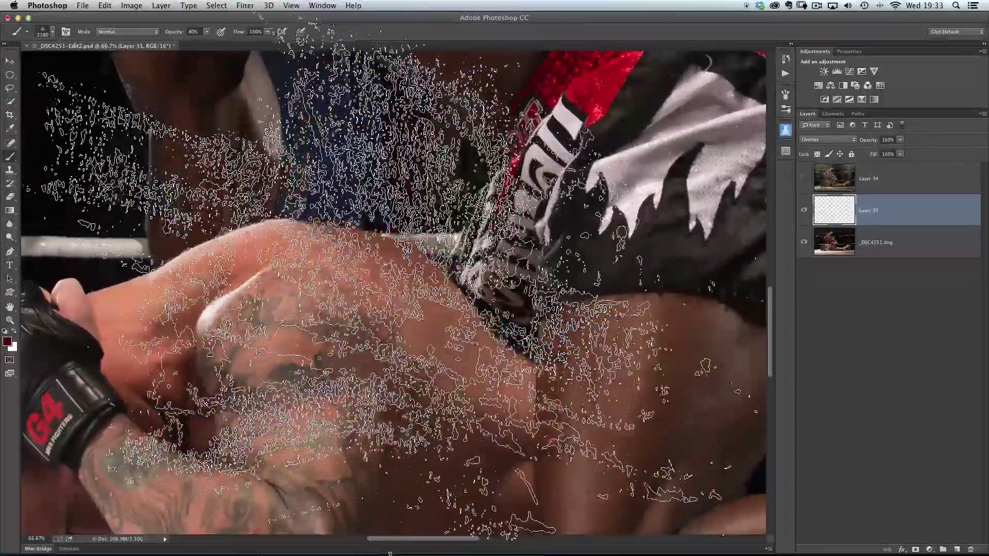
{"action": "key", "text": "bracketleft"}
{"action": "key", "text": "bracketleft"}
{"action": "key", "text": "bracketleft"}
{"action": "key", "text": "bracketleft"}
{"action": "key", "text": "bracketleft"}
{"action": "key", "text": "bracketleft"}
{"action": "key", "text": "bracketleft"}
{"action": "key", "text": "bracketleft"}
{"action": "key", "text": "bracketleft"}
{"action": "key", "text": "bracketleft"}
{"action": "key", "text": "bracketleft"}
{"action": "key", "text": "bracketleft"}
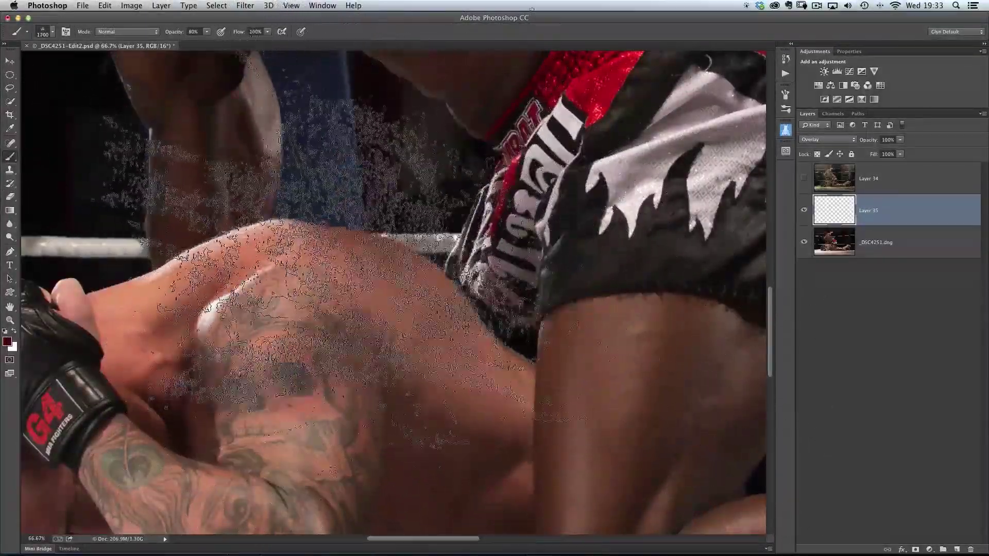
{"action": "key", "text": "bracketleft"}
{"action": "key", "text": "bracketleft"}
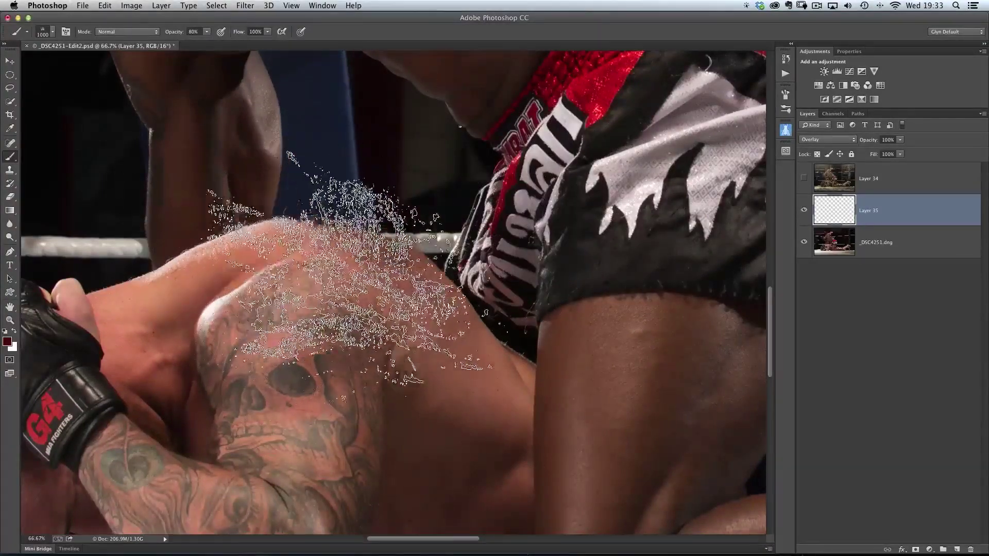
{"action": "key", "text": "bracketleft"}
{"action": "key", "text": "bracketleft"}
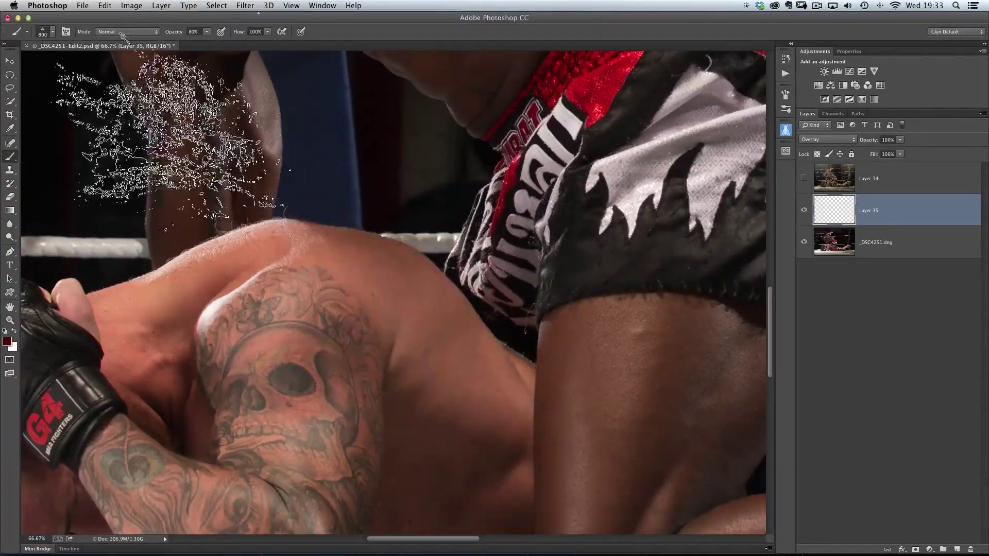
Give the splatter brush 48% size jitter, scattering, and about 21% opacity jitter.
{"action": "left_click", "coordinate": [66, 32]}
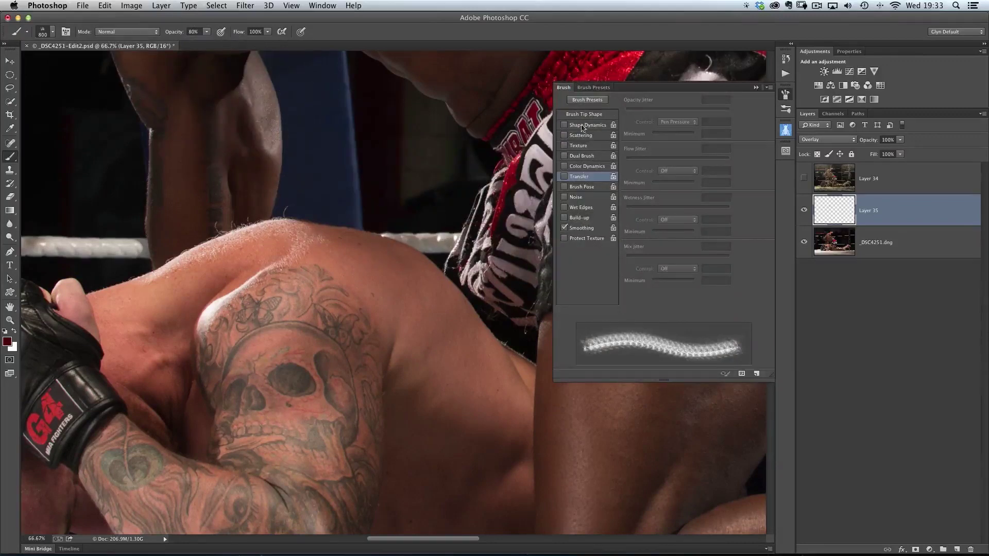
{"action": "left_click", "coordinate": [565, 125]}
{"action": "left_click_drag", "start_coordinate": [669, 113], "coordinate": [631, 110]}
{"action": "left_click", "coordinate": [580, 135]}
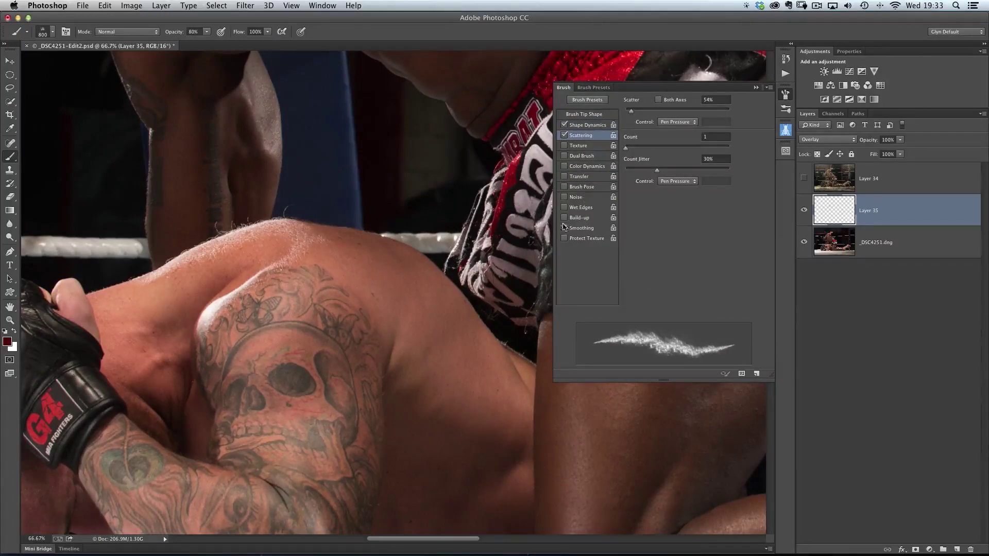
{"action": "left_click", "coordinate": [578, 177]}
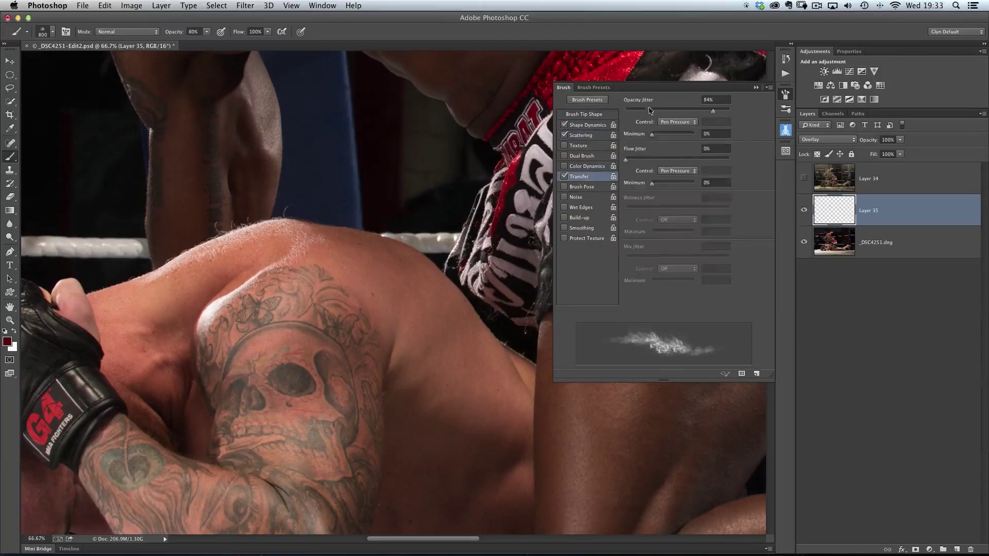
{"action": "mouse_move", "coordinate": [709, 111]}
{"action": "left_mouse_down"}
{"action": "mouse_move", "coordinate": [636, 108]}
{"action": "mouse_move", "coordinate": [729, 117]}
{"action": "left_mouse_up"}
Test the splatter brush on the canvas, undo, and shrink it to 500 px.
{"action": "left_click", "coordinate": [453, 257]}
{"action": "key", "text": "ctrl+z"}
{"action": "key", "text": "bracketleft"}
{"action": "left_click", "coordinate": [786, 94]}
{"action": "left_click", "coordinate": [464, 248]}
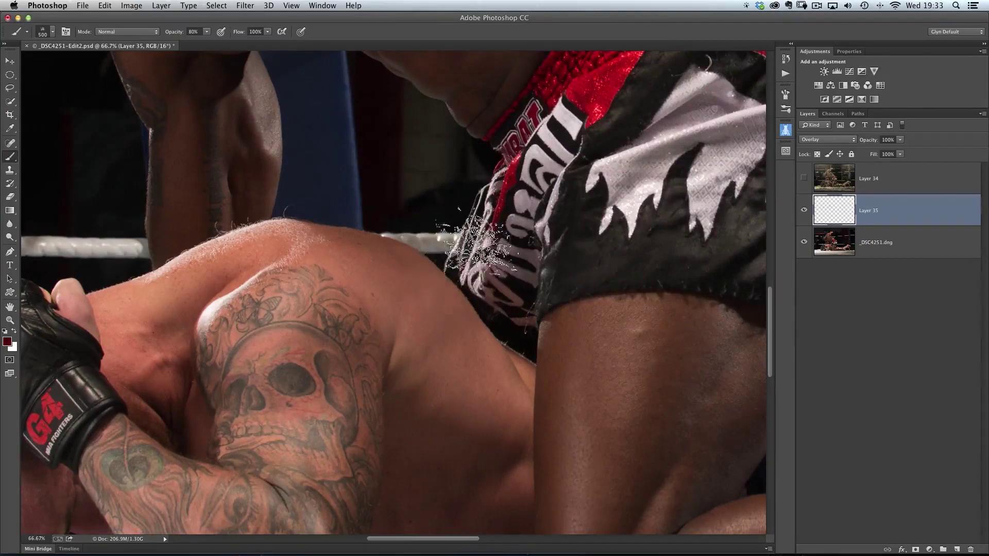
{"action": "key", "text": "bracketleft"}
{"action": "key", "text": "bracketleft"}
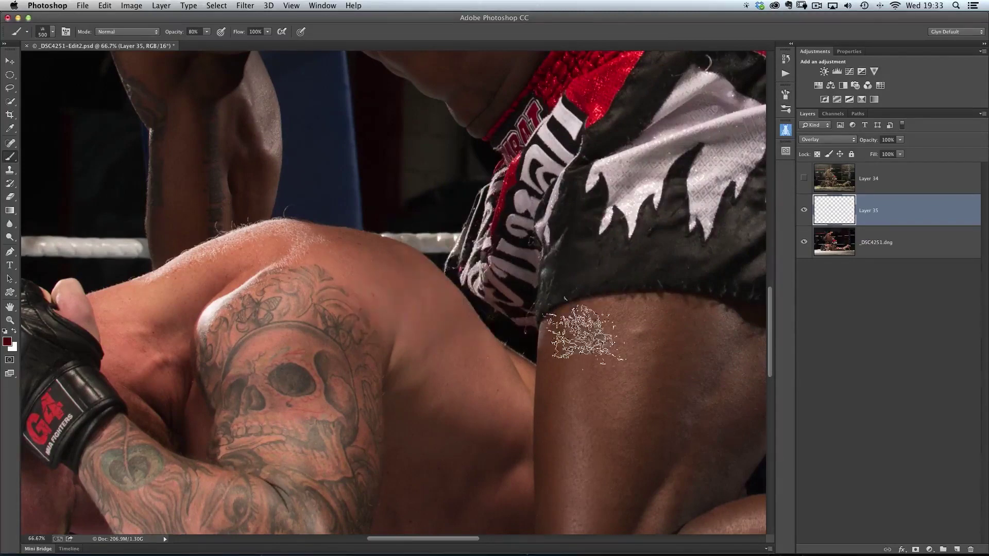
On a new Layer 36, paint blood splatter on the fighter's shoulder, then shrink the brush to 250.
{"action": "left_click", "coordinate": [954, 550]}
{"action": "key", "text": "bracketleft"}
{"action": "mouse_move", "coordinate": [444, 310]}
{"action": "left_mouse_down"}
{"action": "mouse_move", "coordinate": [409, 279]}
{"action": "mouse_move", "coordinate": [468, 344]}
{"action": "mouse_move", "coordinate": [430, 293]}
{"action": "mouse_move", "coordinate": [388, 275]}
{"action": "mouse_move", "coordinate": [425, 290]}
{"action": "mouse_move", "coordinate": [463, 331]}
{"action": "left_mouse_up"}
{"action": "key", "text": "bracketleft"}
{"action": "key", "text": "bracketleft"}
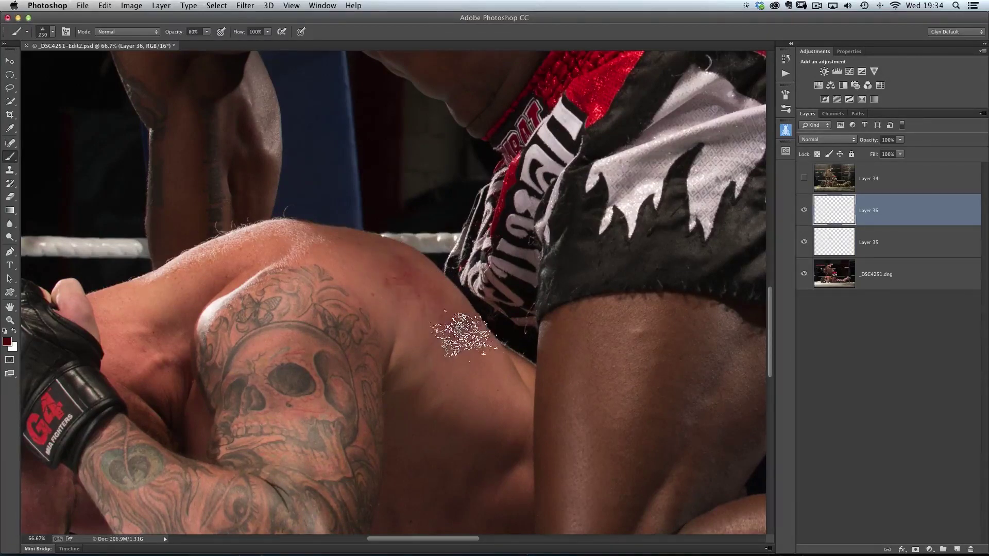
Zoom in on the standing boxer's chest, compare Layer 35 on and off, then select Layer 35.
{"action": "left_click", "coordinate": [398, 326], "text": "alt"}
{"action": "left_click", "coordinate": [398, 326], "text": "alt"}
{"action": "mouse_move", "coordinate": [340, 364]}
{"action": "left_mouse_down"}
{"action": "mouse_move", "coordinate": [291, 354]}
{"action": "mouse_move", "coordinate": [303, 427]}
{"action": "left_mouse_up"}
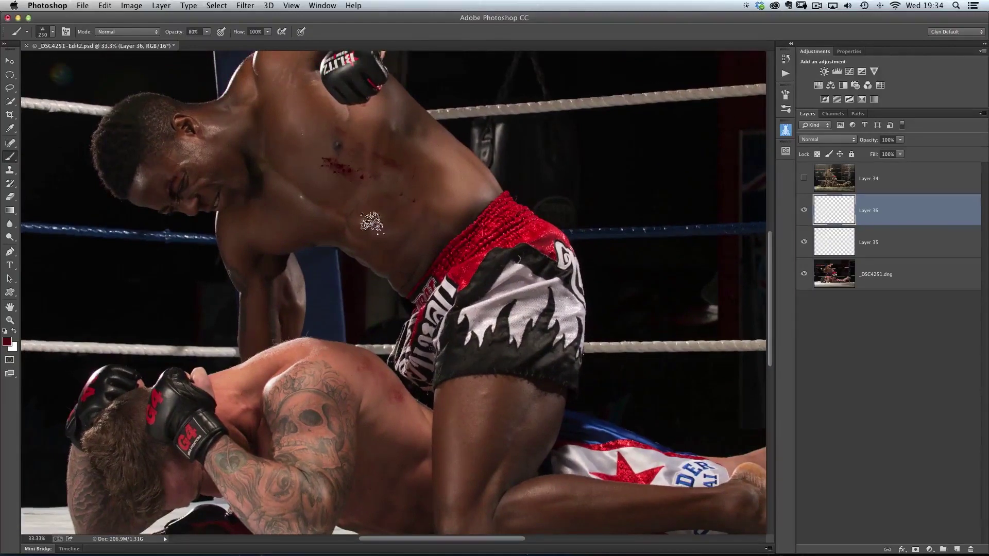
{"action": "left_click_drag", "start_coordinate": [502, 291], "coordinate": [510, 298]}
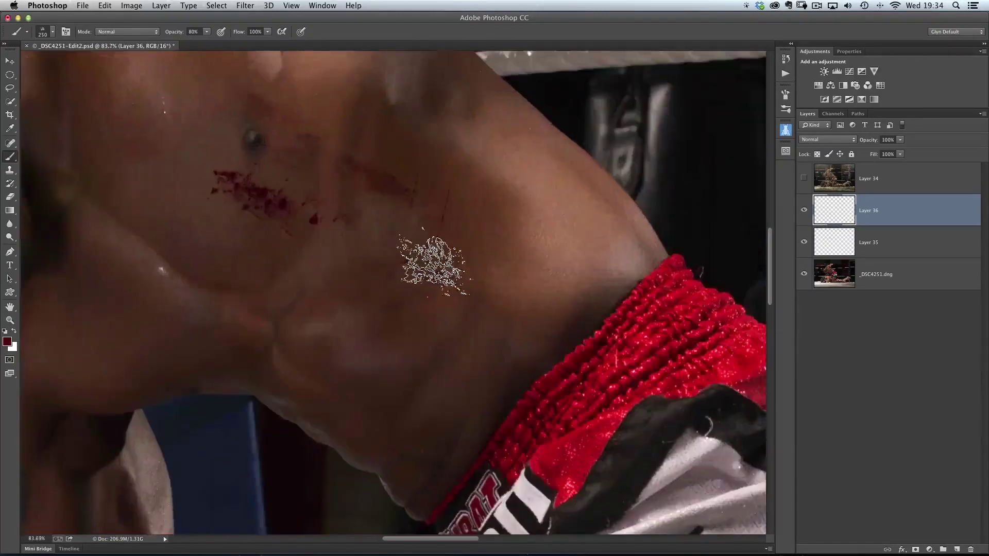
{"action": "left_click", "coordinate": [803, 244]}
{"action": "left_click", "coordinate": [802, 243]}
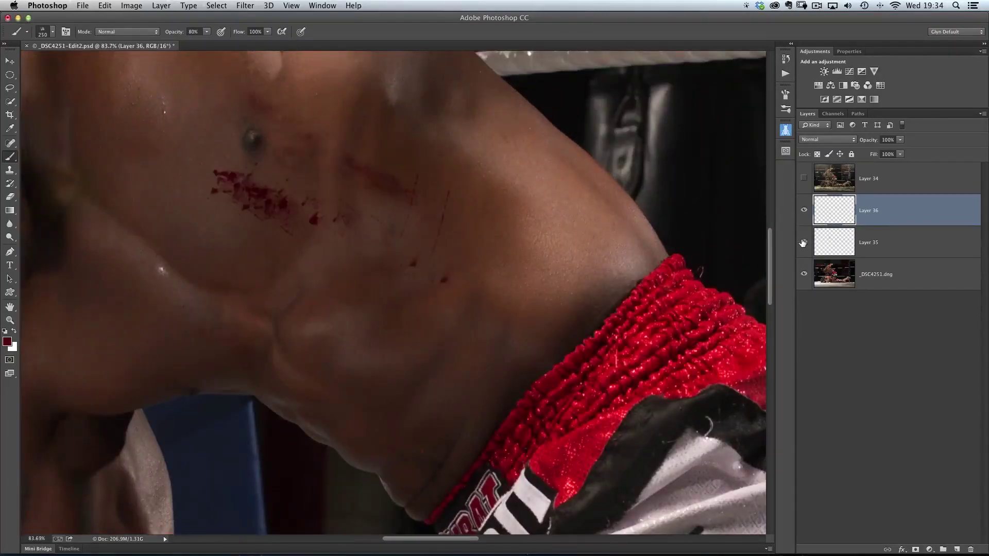
{"action": "left_click", "coordinate": [837, 243]}
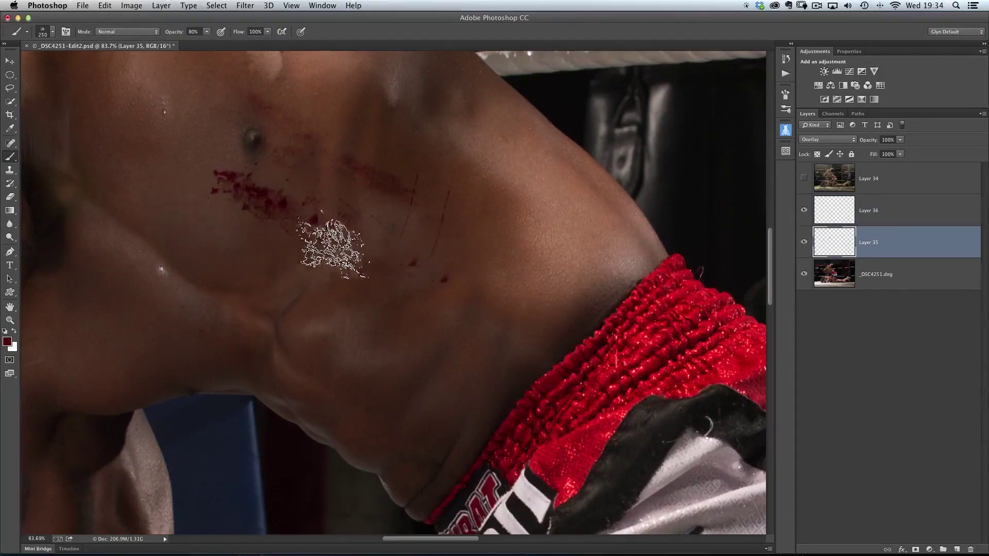
Erase the red blood marks across the standing boxer's chest.
{"action": "key", "text": "e"}
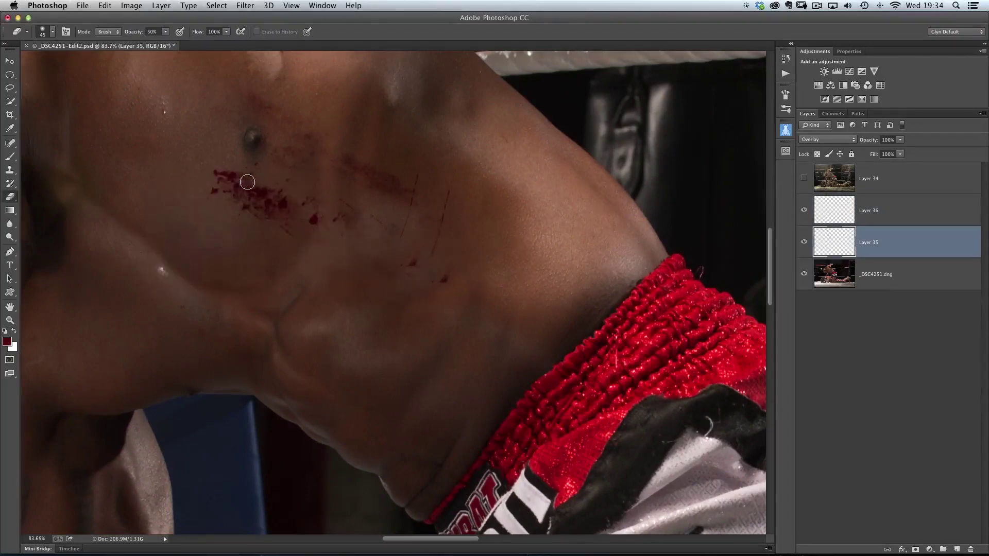
{"action": "mouse_move", "coordinate": [252, 181]}
{"action": "left_mouse_down"}
{"action": "mouse_move", "coordinate": [202, 176]}
{"action": "mouse_move", "coordinate": [246, 204]}
{"action": "mouse_move", "coordinate": [294, 220]}
{"action": "mouse_move", "coordinate": [232, 185]}
{"action": "mouse_move", "coordinate": [320, 218]}
{"action": "mouse_move", "coordinate": [197, 175]}
{"action": "mouse_move", "coordinate": [458, 289]}
{"action": "mouse_move", "coordinate": [403, 262]}
{"action": "mouse_move", "coordinate": [409, 252]}
{"action": "mouse_move", "coordinate": [342, 240]}
{"action": "mouse_move", "coordinate": [405, 262]}
{"action": "mouse_move", "coordinate": [390, 225]}
{"action": "mouse_move", "coordinate": [402, 266]}
{"action": "left_mouse_up"}
{"action": "key", "text": "bracketright"}
{"action": "key", "text": "bracketright"}
{"action": "key", "text": "bracketright"}
{"action": "key", "text": "bracketright"}
{"action": "key", "text": "bracketright"}
{"action": "key", "text": "bracketright"}
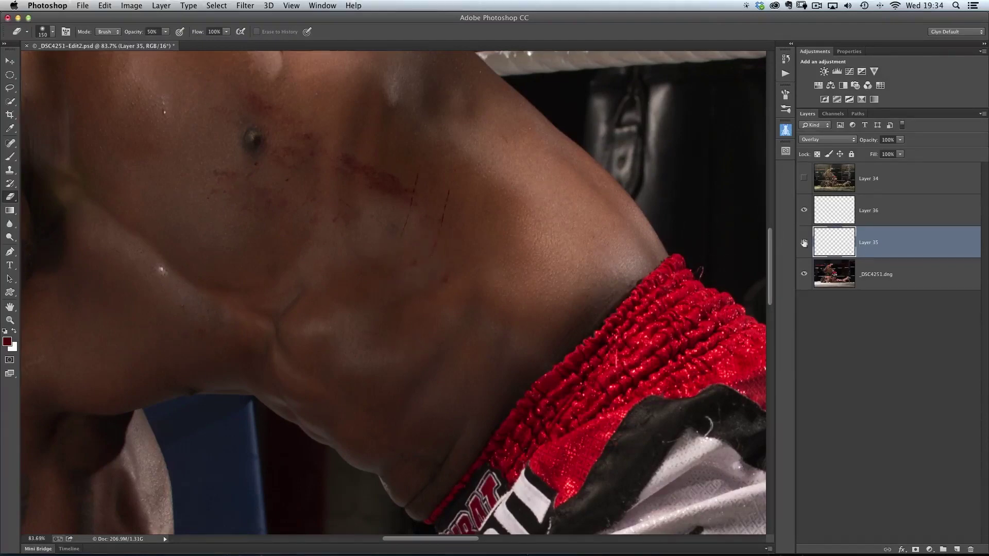
Apply Levels with a 0.84 midtone to Layer 35 and fit the photo in the window.
{"action": "left_click", "coordinate": [130, 6]}
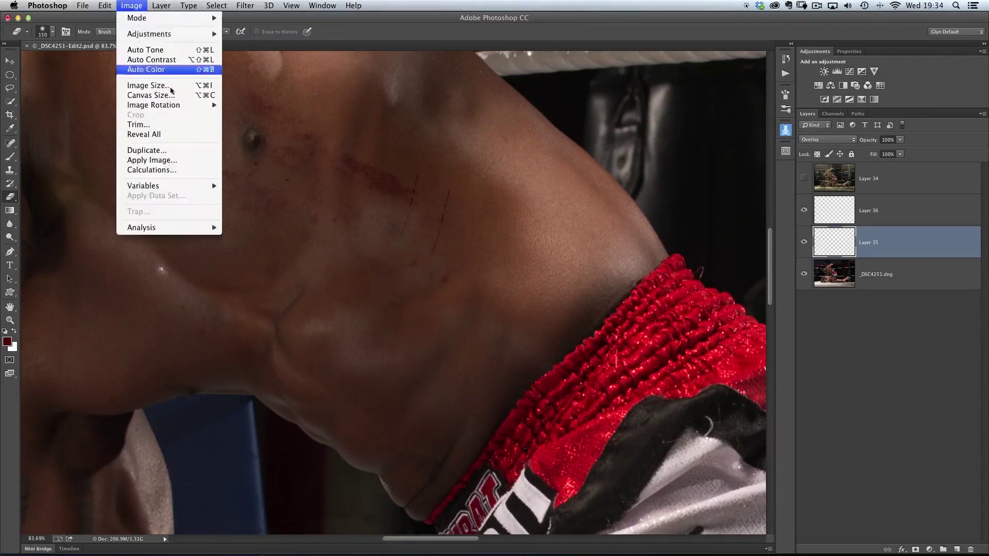
{"action": "mouse_move", "coordinate": [166, 40]}
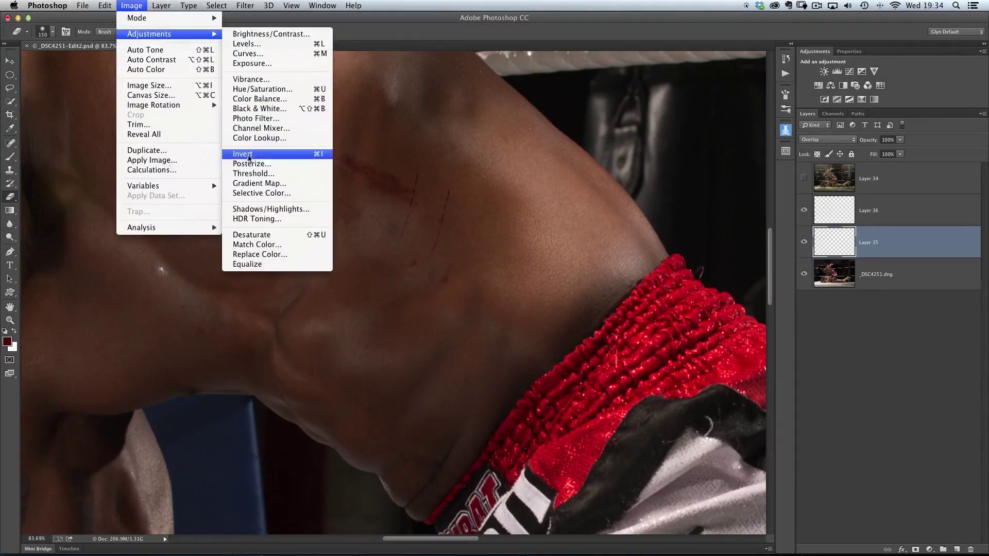
{"action": "left_click", "coordinate": [246, 44]}
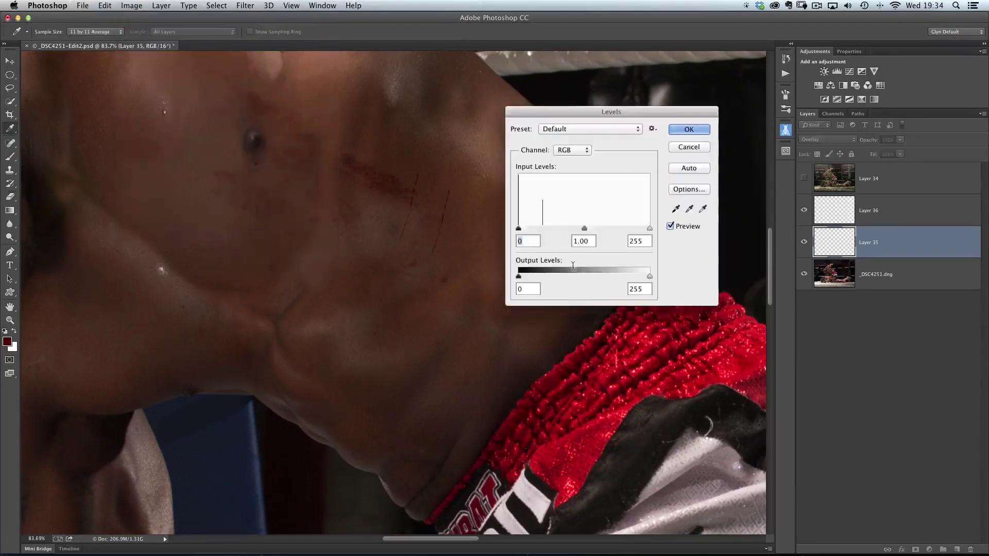
{"action": "mouse_move", "coordinate": [583, 227]}
{"action": "left_mouse_down"}
{"action": "mouse_move", "coordinate": [598, 227]}
{"action": "mouse_move", "coordinate": [570, 229]}
{"action": "mouse_move", "coordinate": [586, 230]}
{"action": "left_mouse_up"}
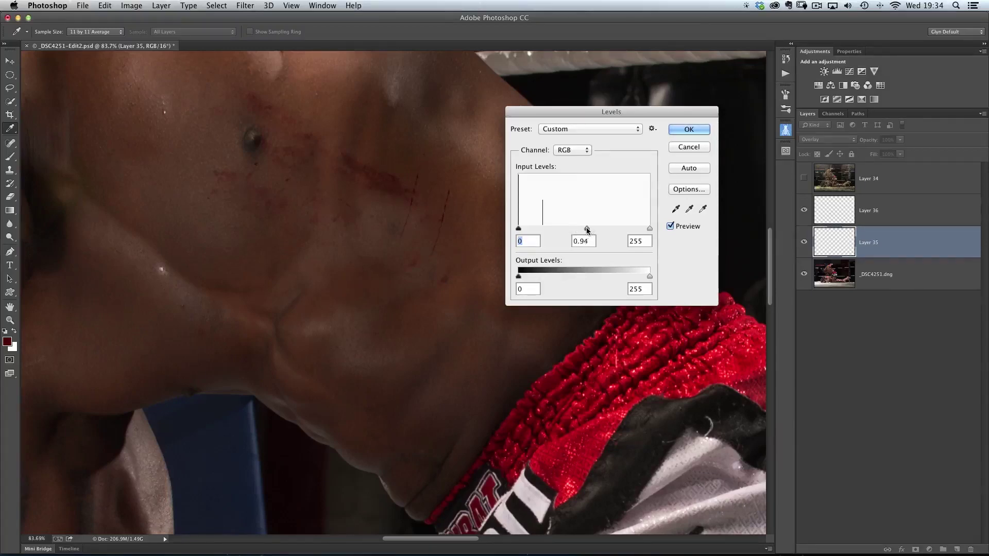
{"action": "left_click", "coordinate": [688, 130]}
{"action": "key", "text": "e"}
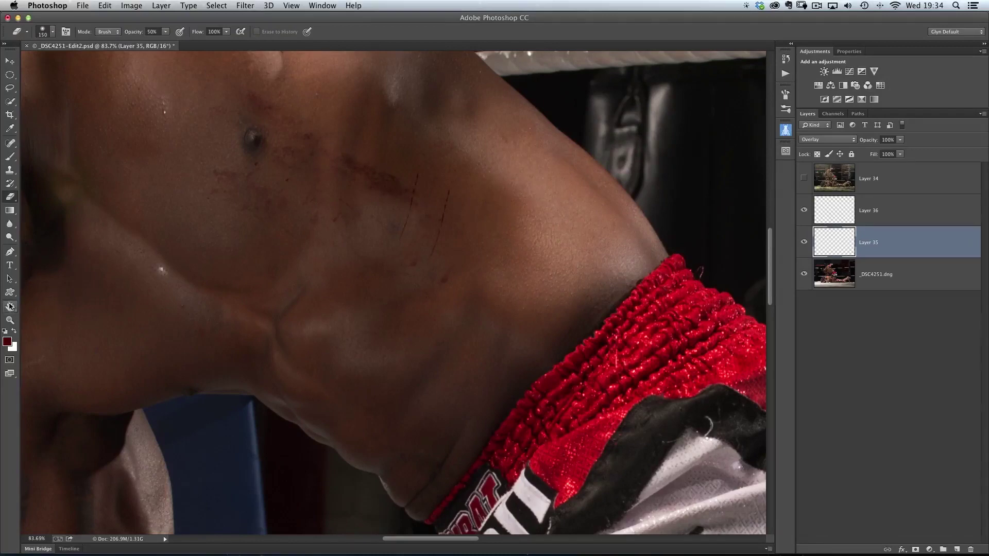
{"action": "double_click", "coordinate": [9, 306]}
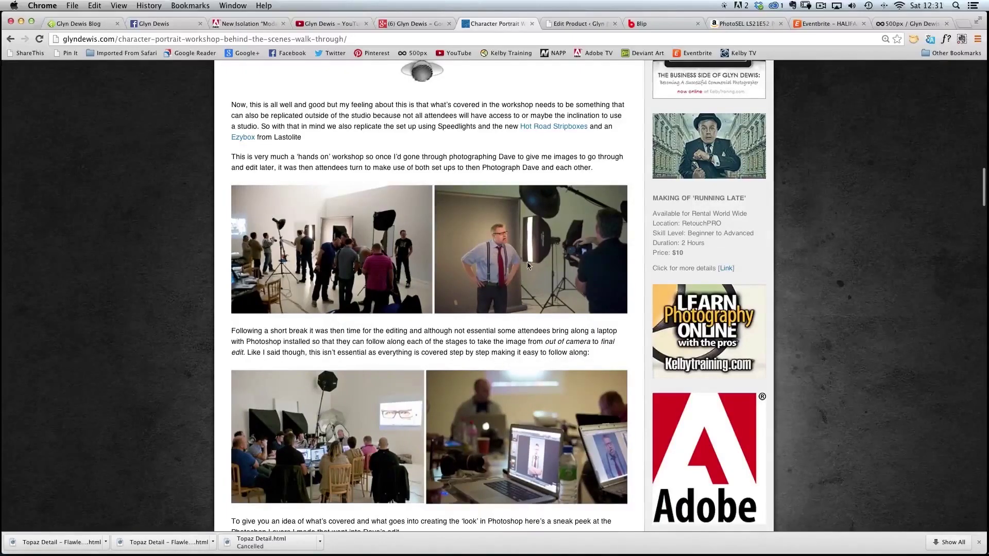
Scroll up the blog post until the lighting diagram is visible.
{"action": "scroll", "coordinate": [484, 270], "scroll_direction": "up", "scroll_amount": 8}
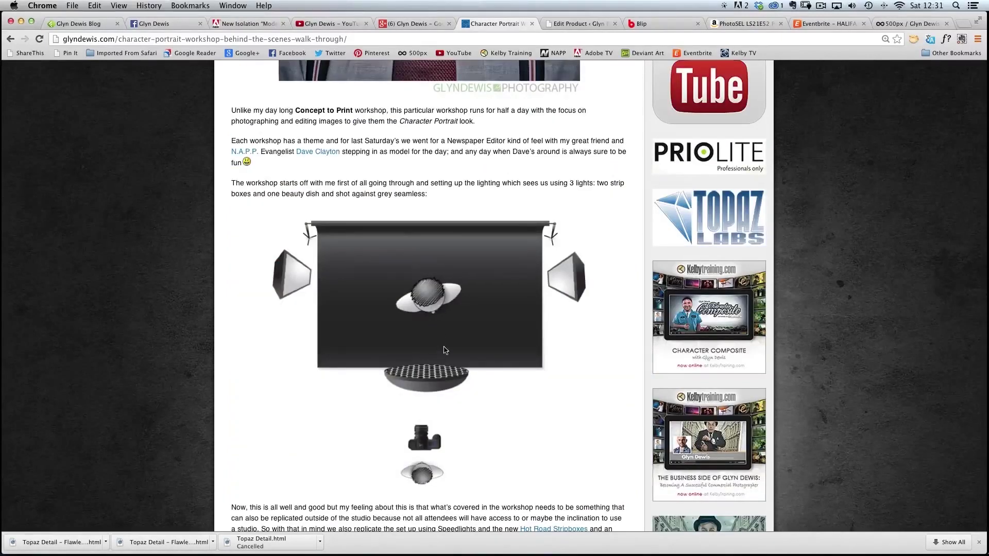
{"action": "scroll", "coordinate": [407, 266], "scroll_direction": "up", "scroll_amount": 2}
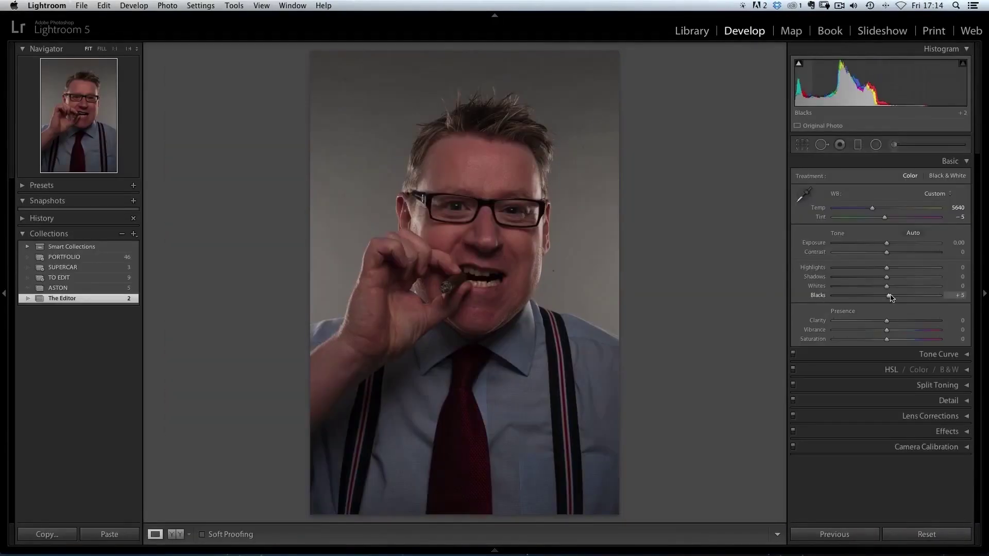
Raise the Blacks, strengthen Visualize Spots, and heal a blemish on the cigar hand.
{"action": "left_click_drag", "start_coordinate": [889, 299], "coordinate": [921, 299]}
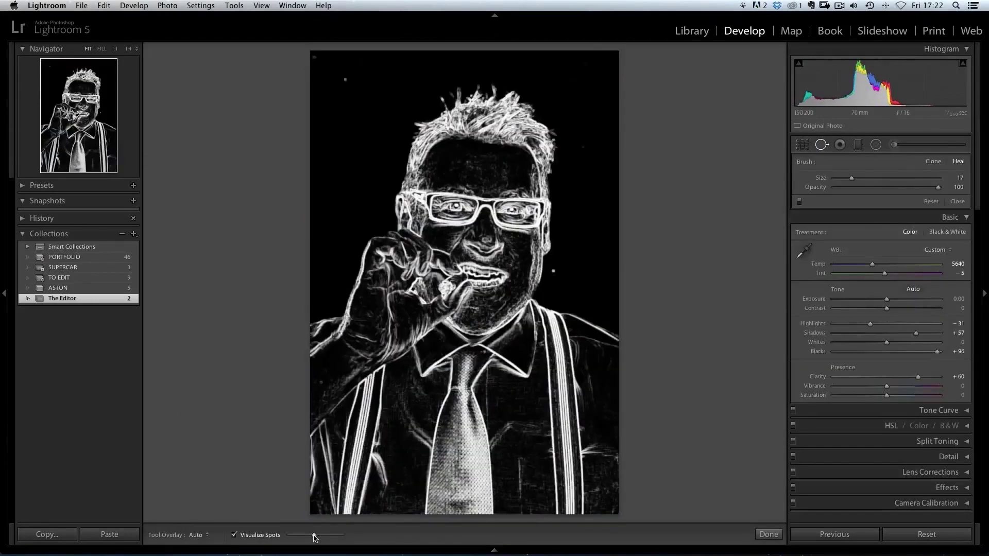
{"action": "left_click_drag", "start_coordinate": [314, 536], "coordinate": [341, 535]}
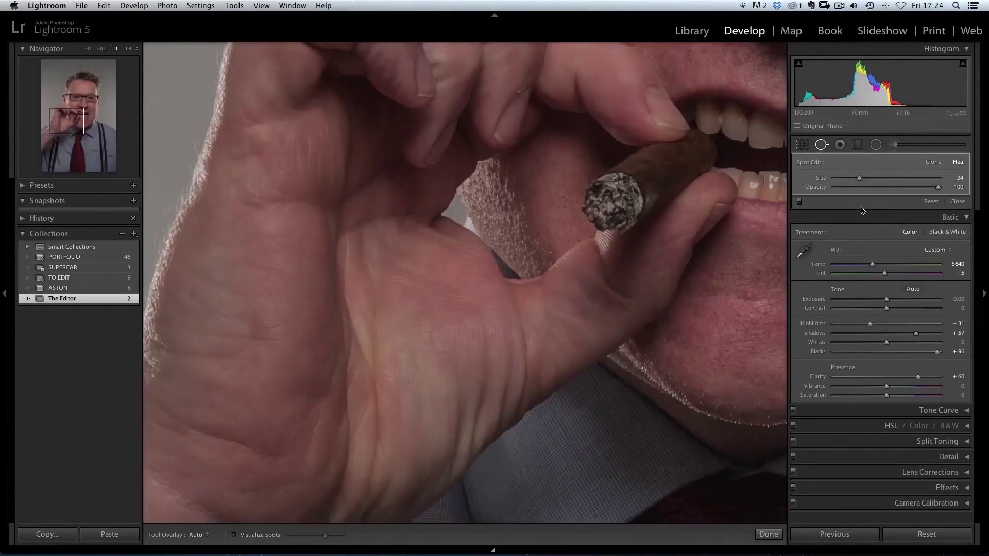
{"action": "left_click", "coordinate": [364, 204]}
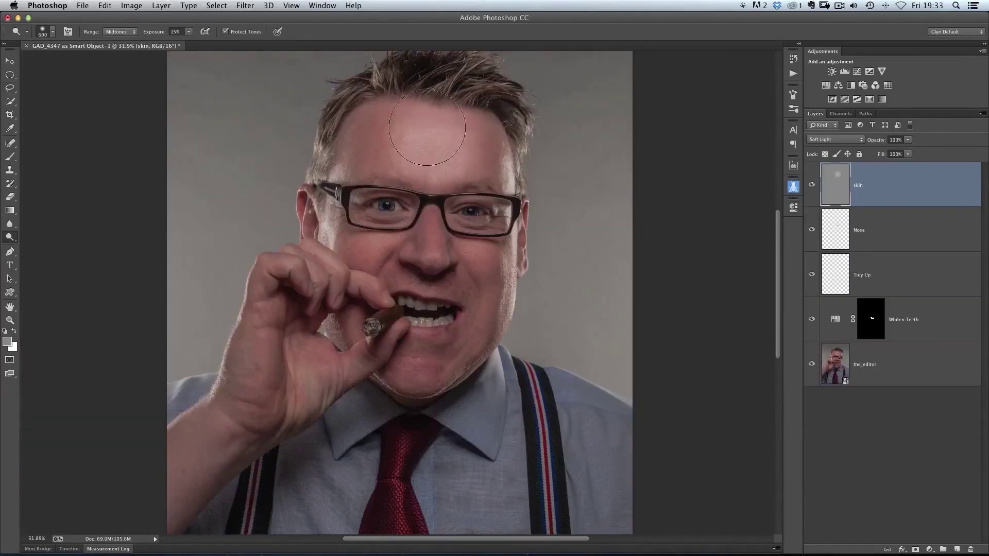
Set the dodge brush to 125, widen the Levels 1 face mask, and add an Overlay gradient.
{"action": "key", "text": "bracketleft"}
{"action": "key", "text": "bracketleft"}
{"action": "key", "text": "bracketleft"}
{"action": "key", "text": "bracketleft"}
{"action": "key", "text": "bracketleft"}
{"action": "key", "text": "bracketleft"}
{"action": "key", "text": "bracketleft"}
{"action": "key", "text": "bracketleft"}
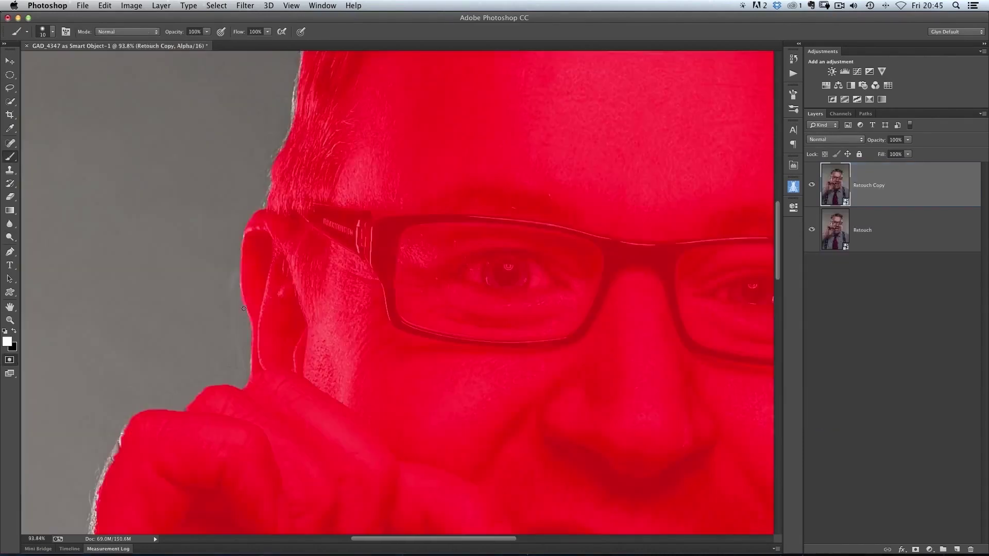
{"action": "scroll", "coordinate": [261, 401], "scroll_direction": "down", "scroll_amount": 5}
{"action": "scroll", "coordinate": [261, 401], "scroll_direction": "left", "scroll_amount": 5}
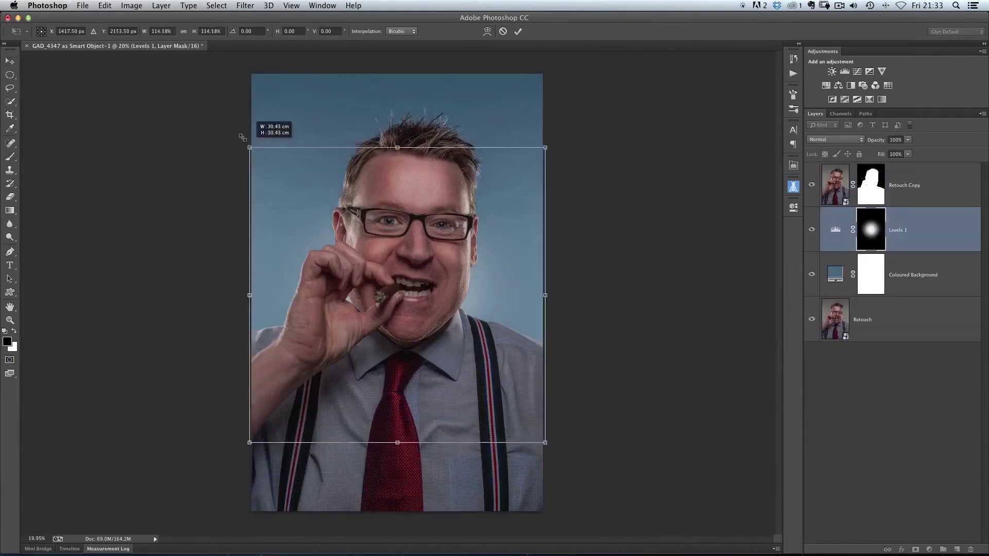
{"action": "left_click_drag", "start_coordinate": [243, 137], "coordinate": [266, 166]}
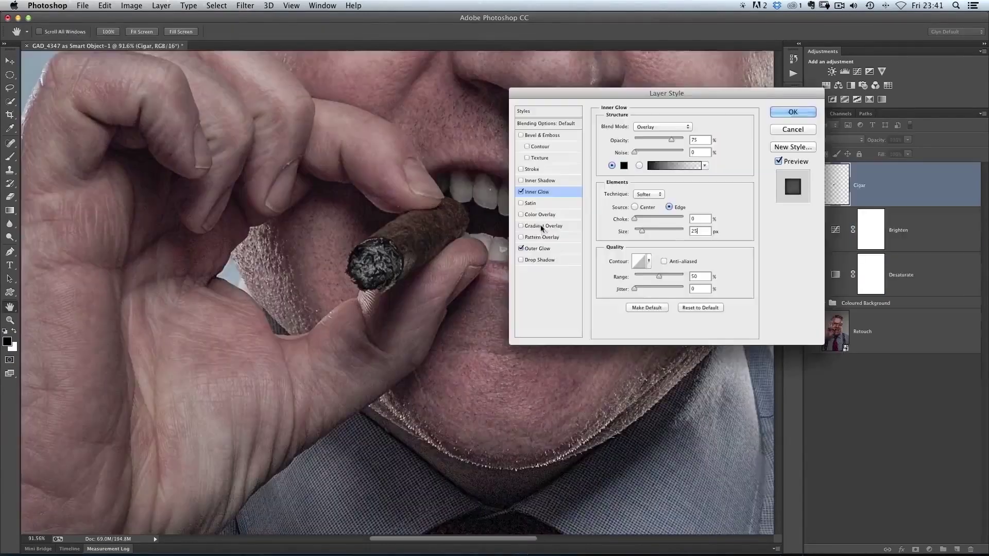
{"action": "left_click", "coordinate": [544, 226]}
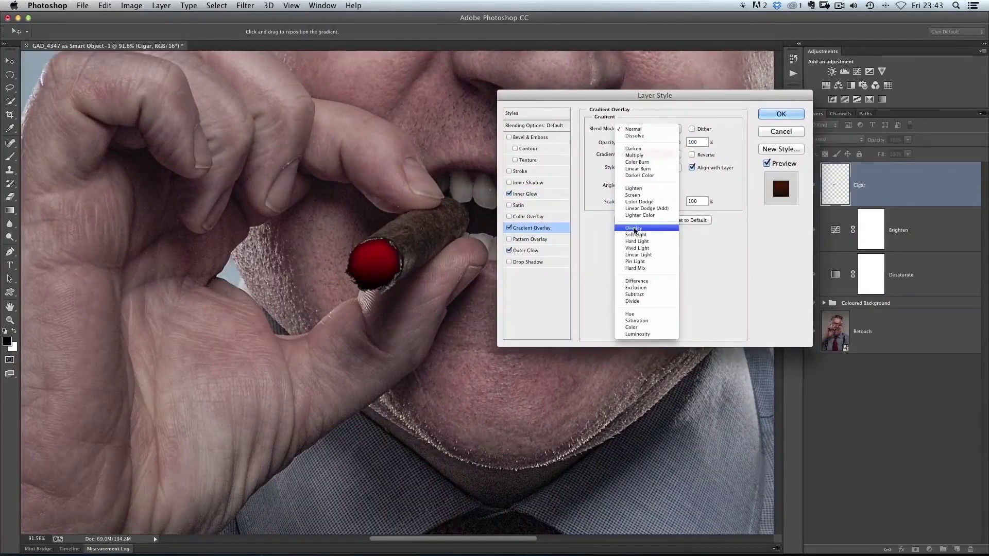
{"action": "left_click", "coordinate": [634, 230]}
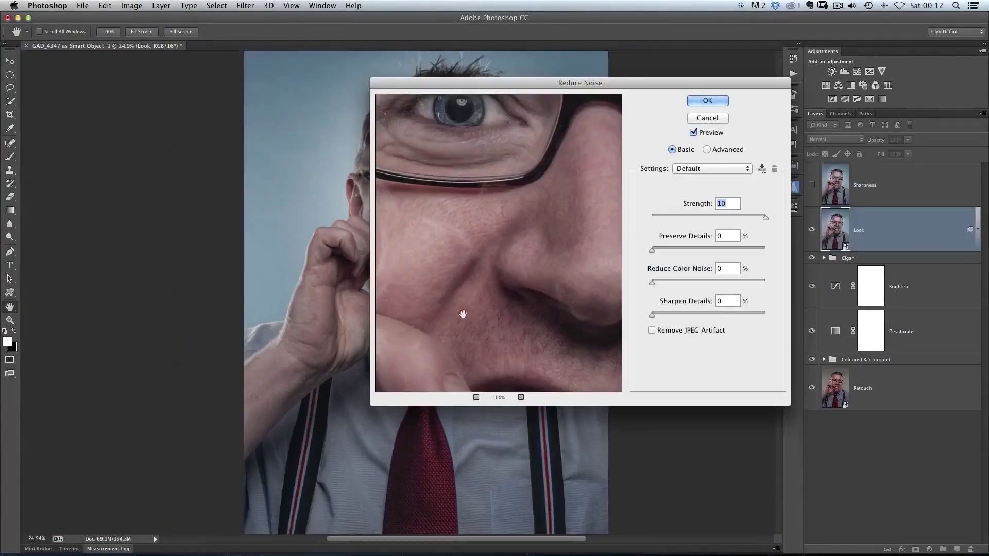
{"action": "left_click_drag", "start_coordinate": [463, 315], "coordinate": [487, 197]}
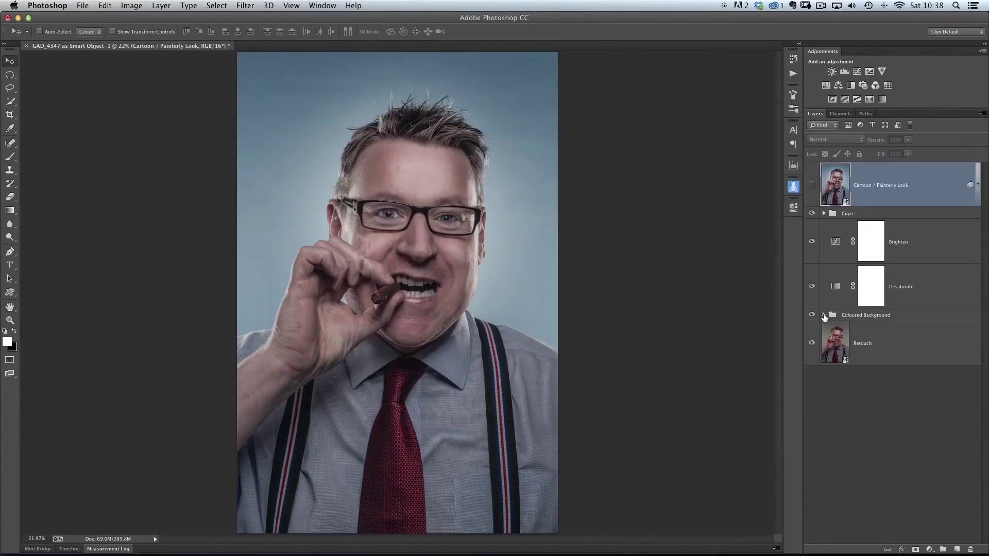
Turn the Coloured Background teal and blend the details group as Soft Light with Surface Blur.
{"action": "left_click", "coordinate": [824, 315]}
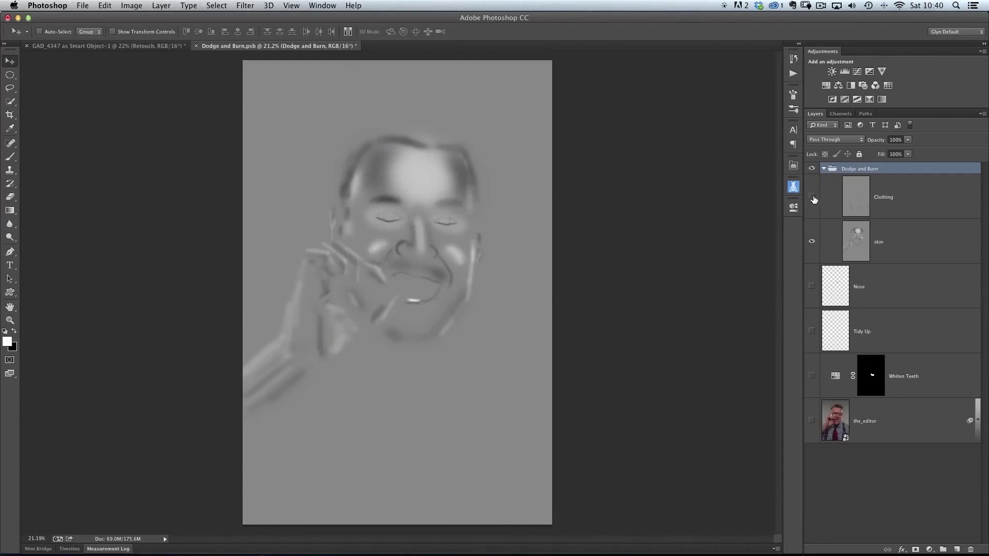
{"action": "left_click", "coordinate": [811, 197]}
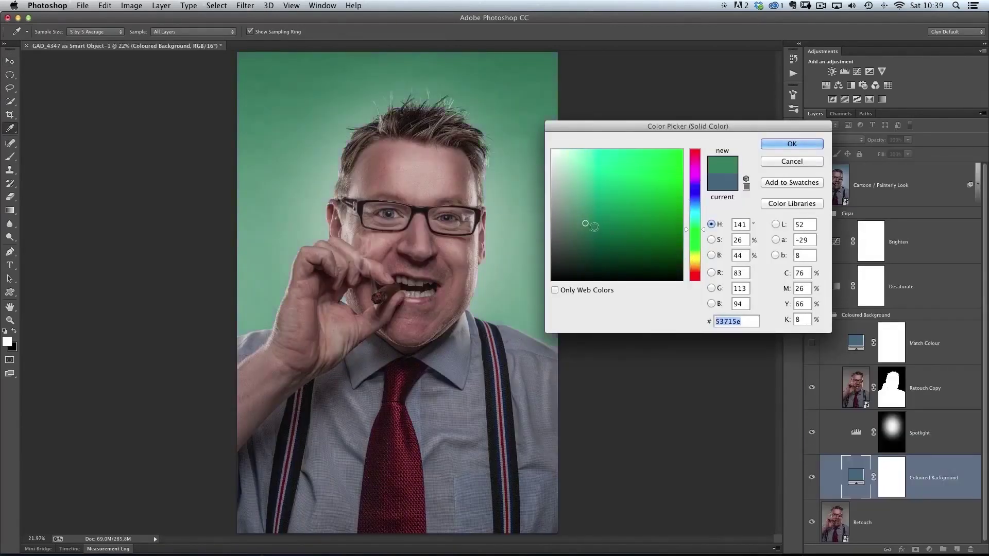
{"action": "mouse_move", "coordinate": [642, 229]}
{"action": "left_mouse_down"}
{"action": "mouse_move", "coordinate": [633, 218]}
{"action": "mouse_move", "coordinate": [599, 231]}
{"action": "mouse_move", "coordinate": [573, 198]}
{"action": "mouse_move", "coordinate": [598, 212]}
{"action": "mouse_move", "coordinate": [599, 201]}
{"action": "left_mouse_up"}
{"action": "left_click_drag", "start_coordinate": [684, 227], "coordinate": [689, 206]}
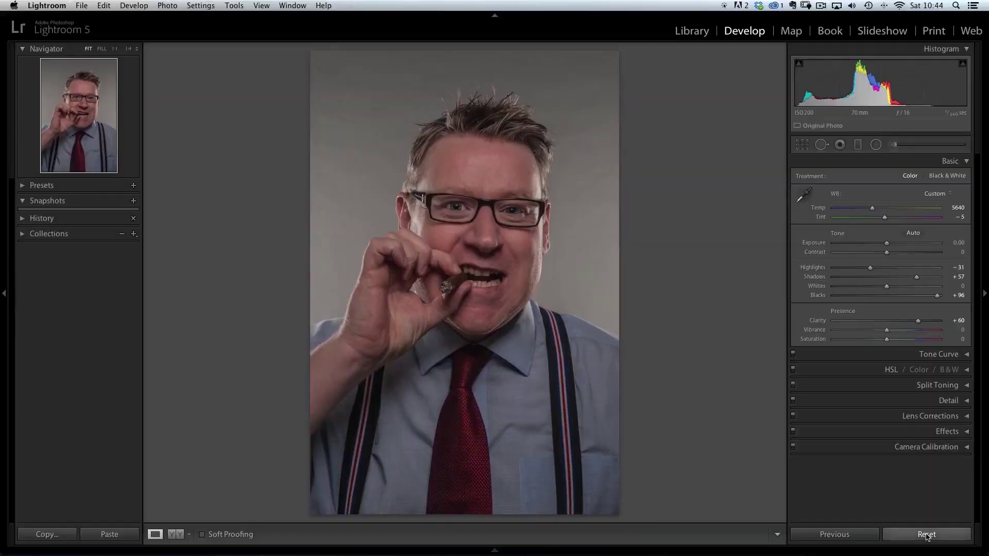
{"action": "left_click", "coordinate": [926, 536]}
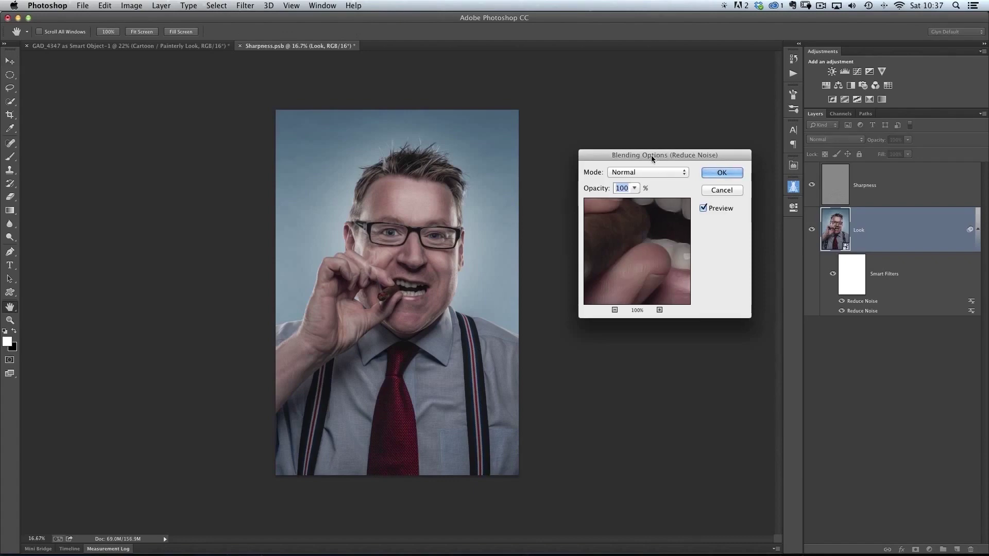
{"action": "left_click_drag", "start_coordinate": [651, 156], "coordinate": [640, 162]}
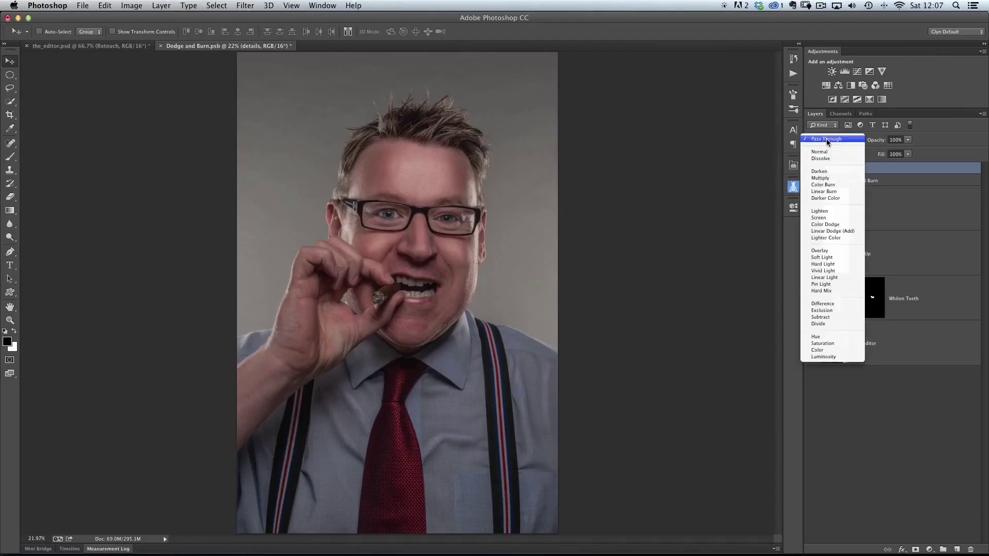
{"action": "left_click", "coordinate": [837, 262]}
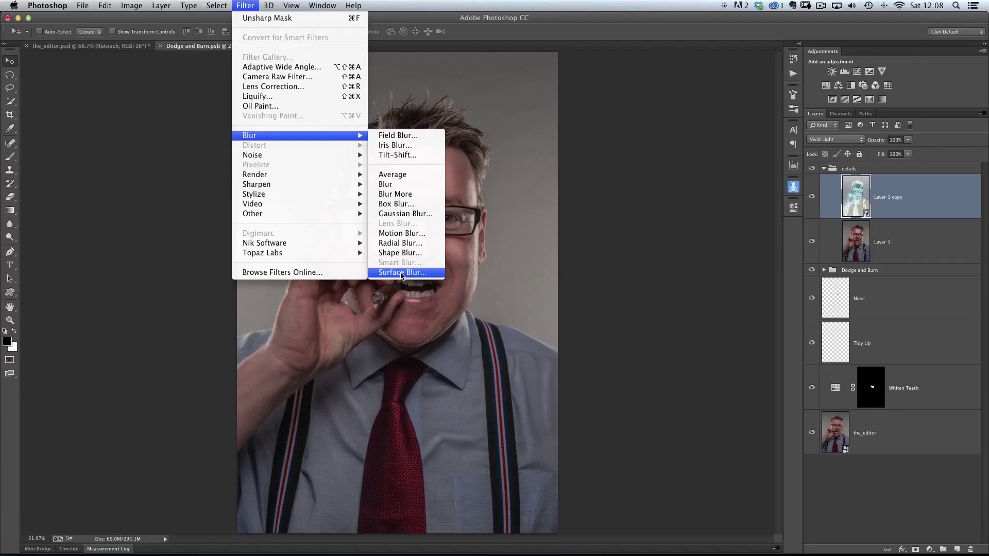
{"action": "left_click", "coordinate": [404, 277]}
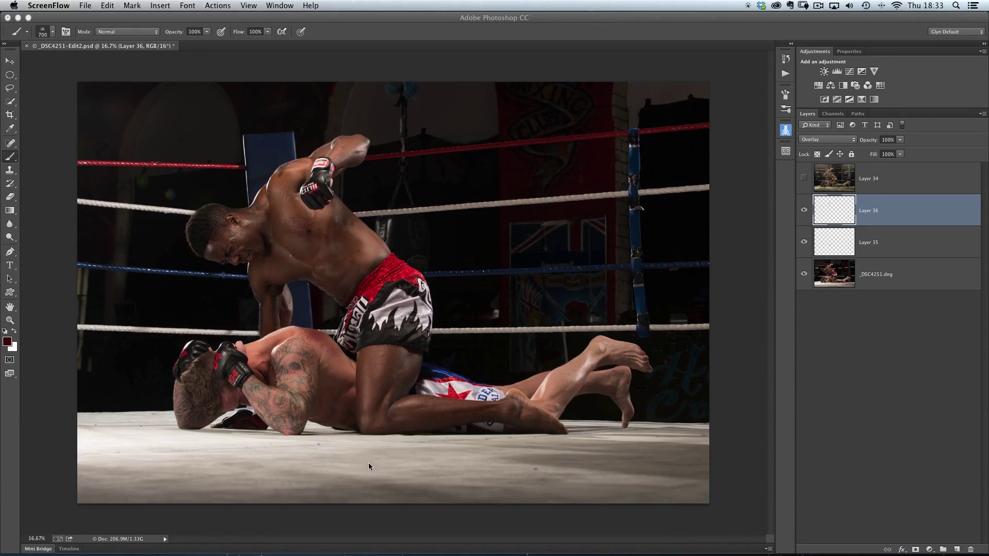
On a new Layer 37, stamp two red 700 px splatters onto the ring floor.
{"action": "left_click", "coordinate": [956, 550]}
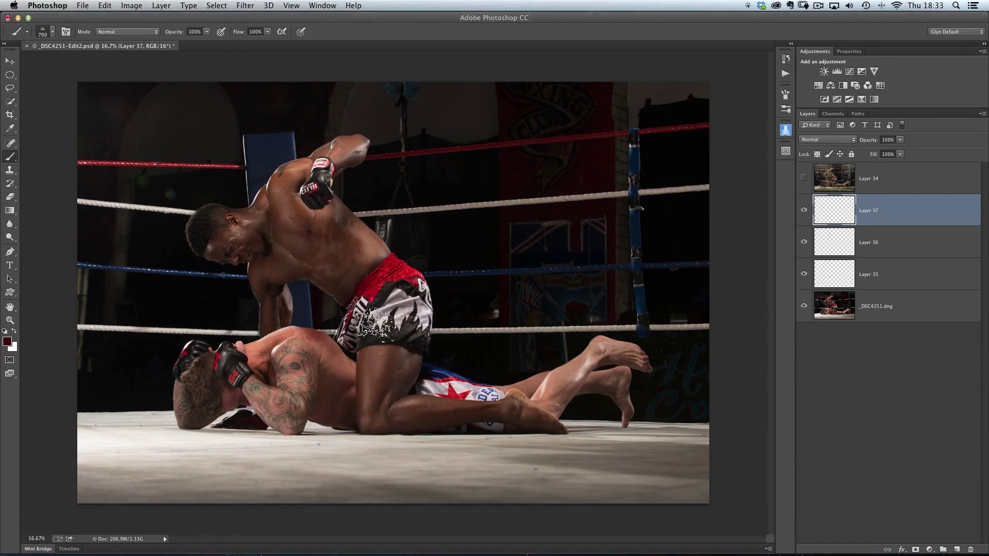
{"action": "right_click", "coordinate": [94, 198]}
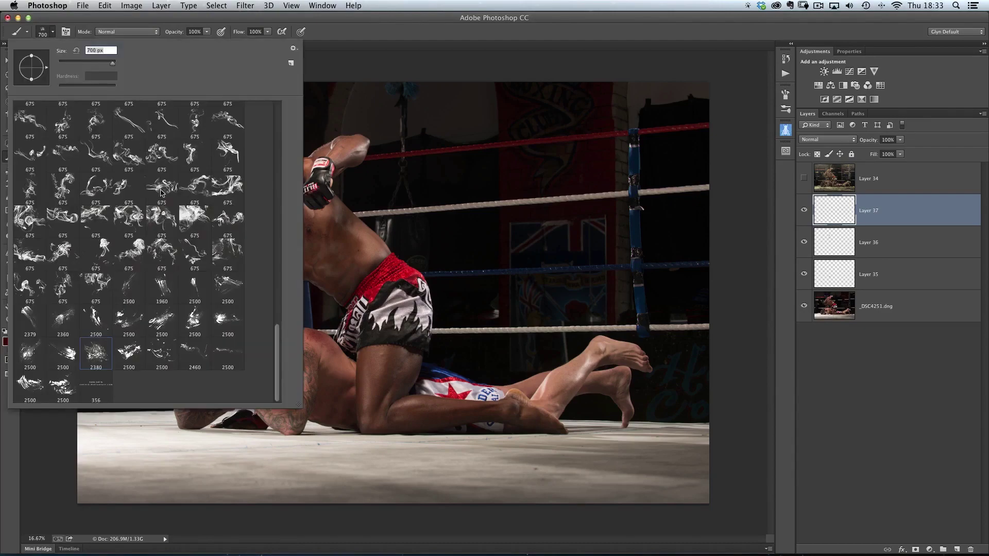
{"action": "left_click", "coordinate": [340, 26]}
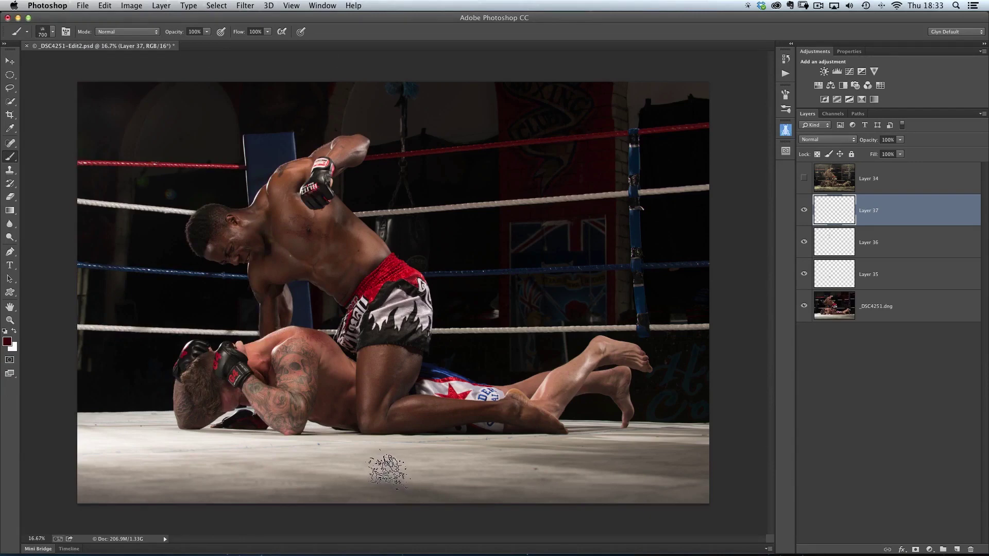
{"action": "left_click", "coordinate": [386, 467]}
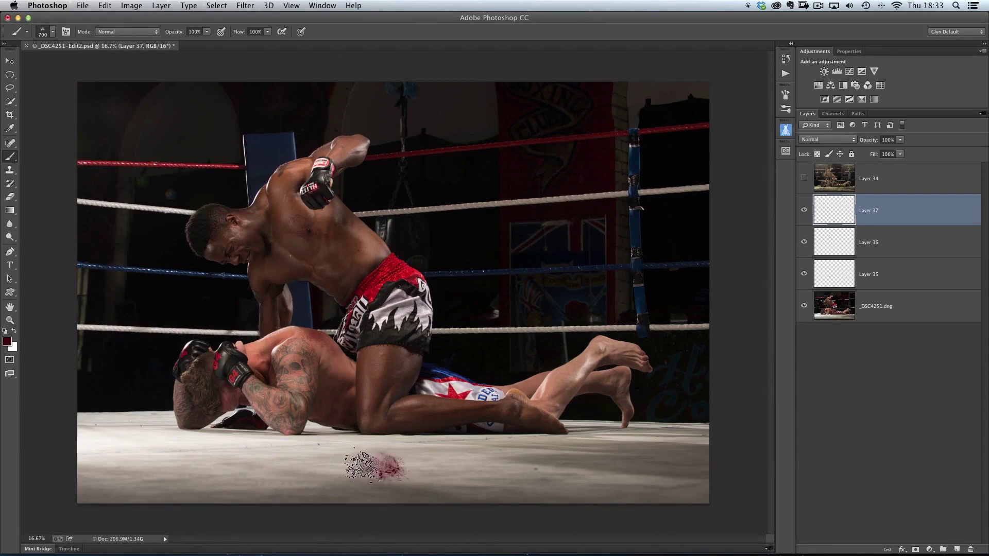
{"action": "left_click", "coordinate": [363, 466]}
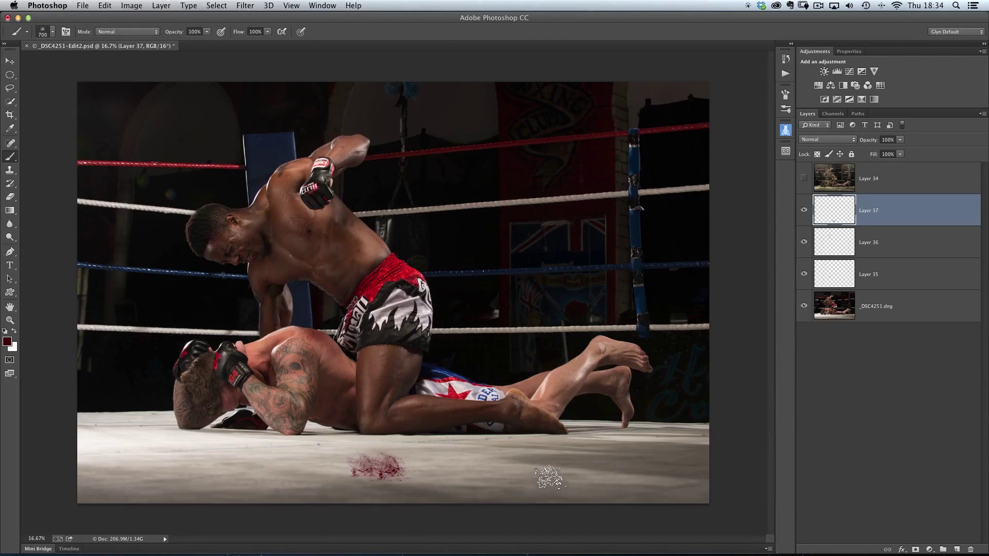
Perspective-transform the blood stain with a wider base, squash it vertically, and commit.
{"action": "left_click", "coordinate": [105, 6]}
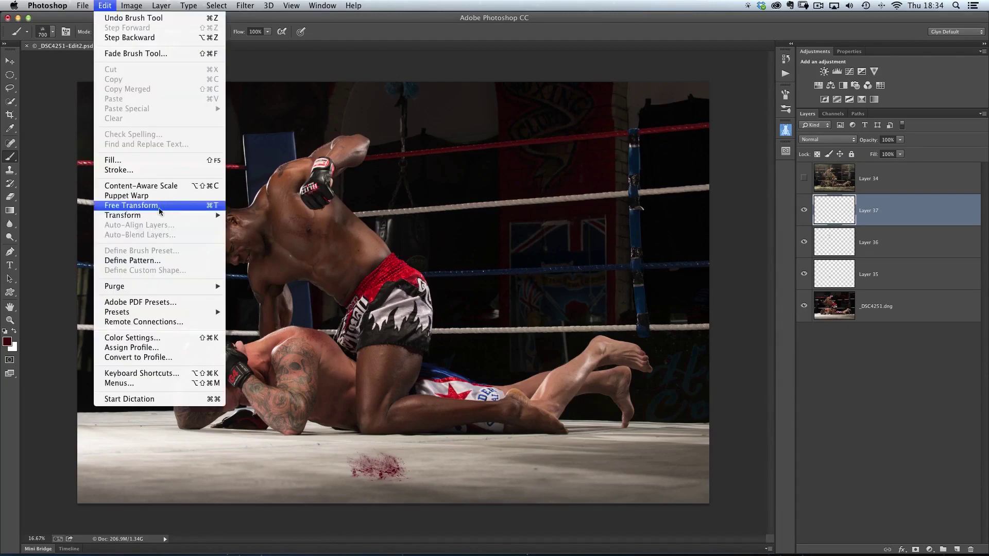
{"action": "mouse_move", "coordinate": [161, 217]}
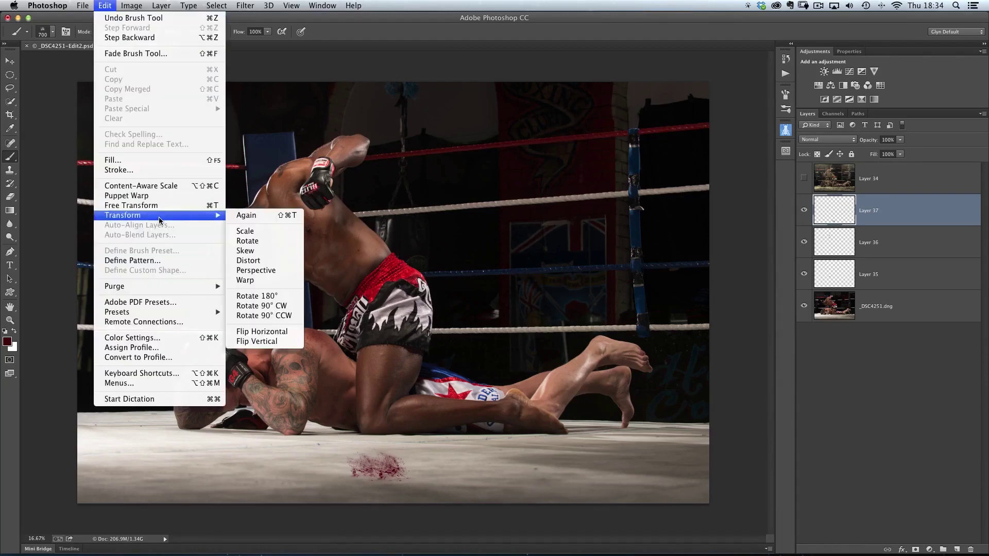
{"action": "left_click", "coordinate": [255, 271]}
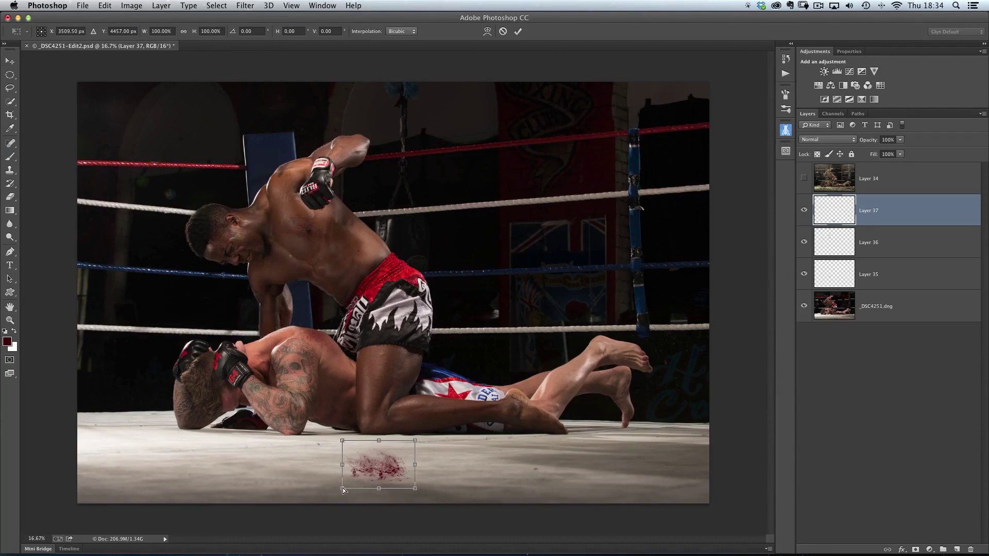
{"action": "left_click_drag", "start_coordinate": [344, 490], "coordinate": [288, 478]}
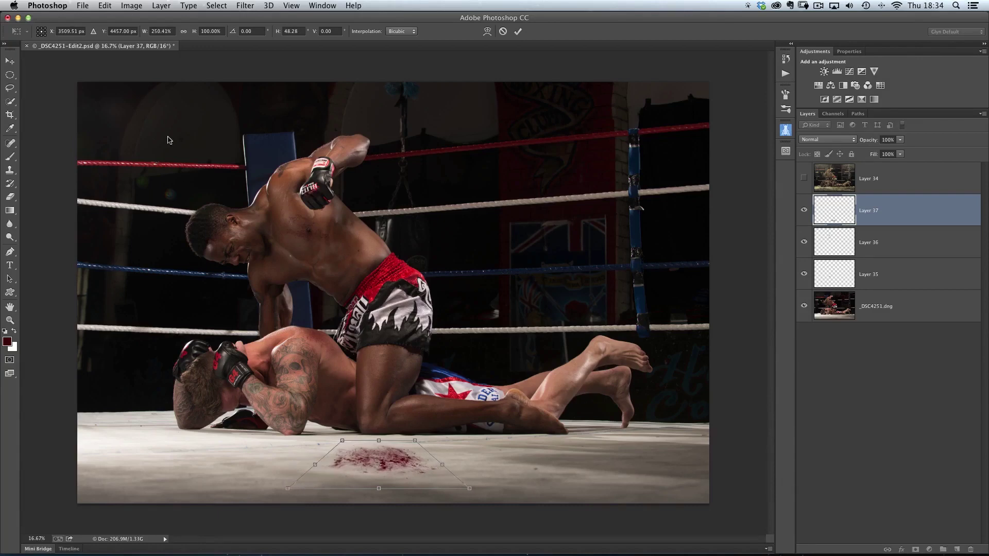
{"action": "left_click", "coordinate": [109, 7]}
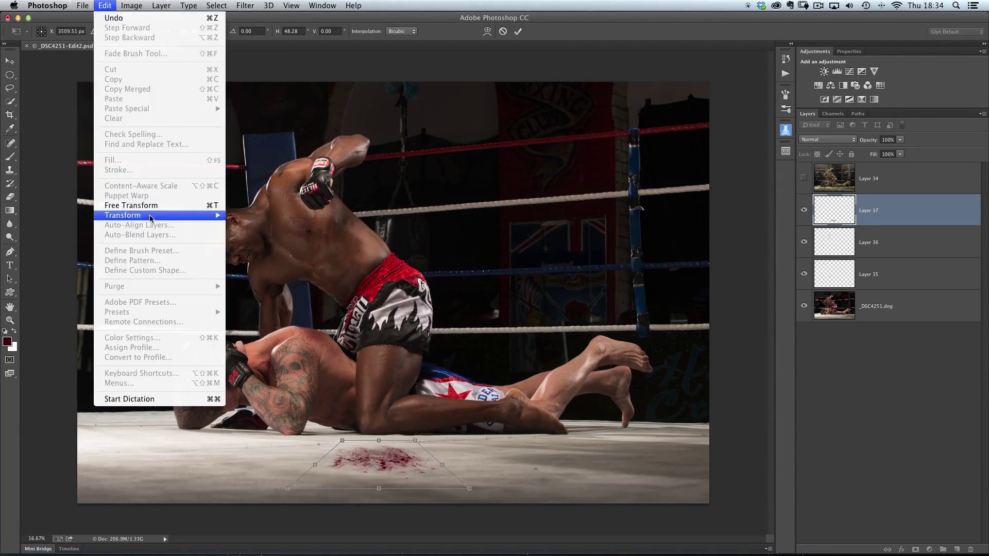
{"action": "mouse_move", "coordinate": [154, 216]}
{"action": "left_click", "coordinate": [244, 231]}
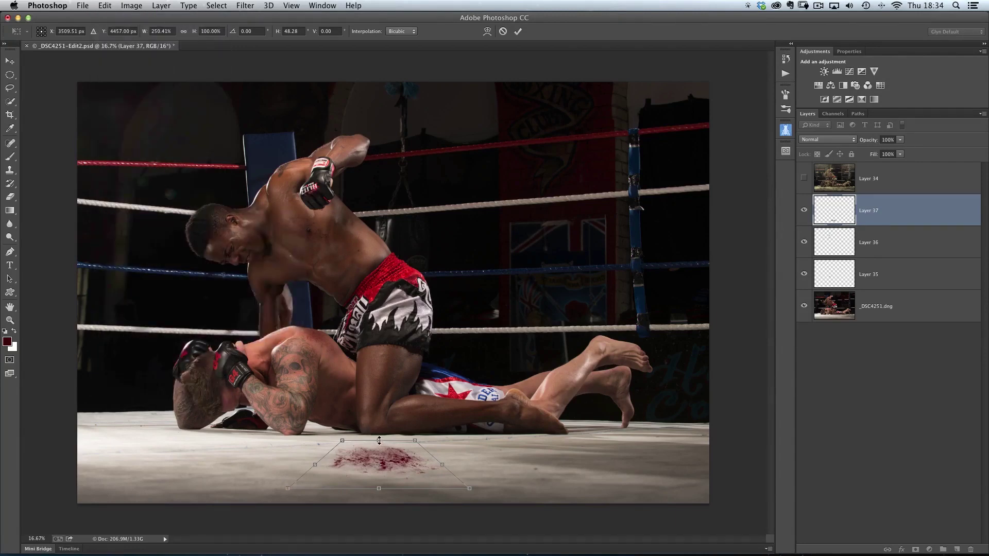
{"action": "left_click_drag", "start_coordinate": [378, 440], "coordinate": [379, 439]}
{"action": "left_click_drag", "start_coordinate": [379, 488], "coordinate": [379, 482]}
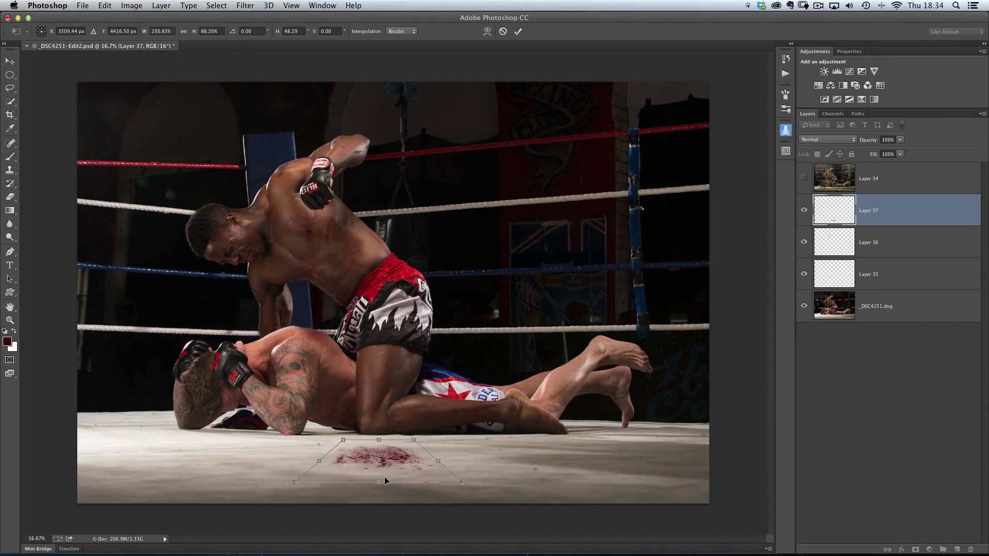
{"action": "key", "text": "Return"}
Blend Layer 37 as Overlay at 100% opacity.
{"action": "left_click", "coordinate": [822, 139]}
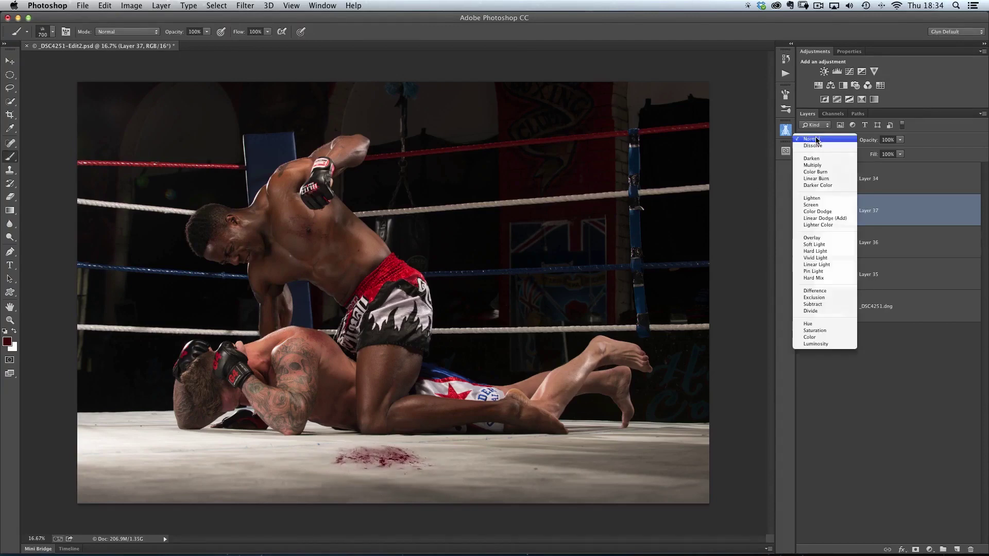
{"action": "left_click", "coordinate": [818, 237]}
{"action": "left_click_drag", "start_coordinate": [870, 143], "coordinate": [857, 140]}
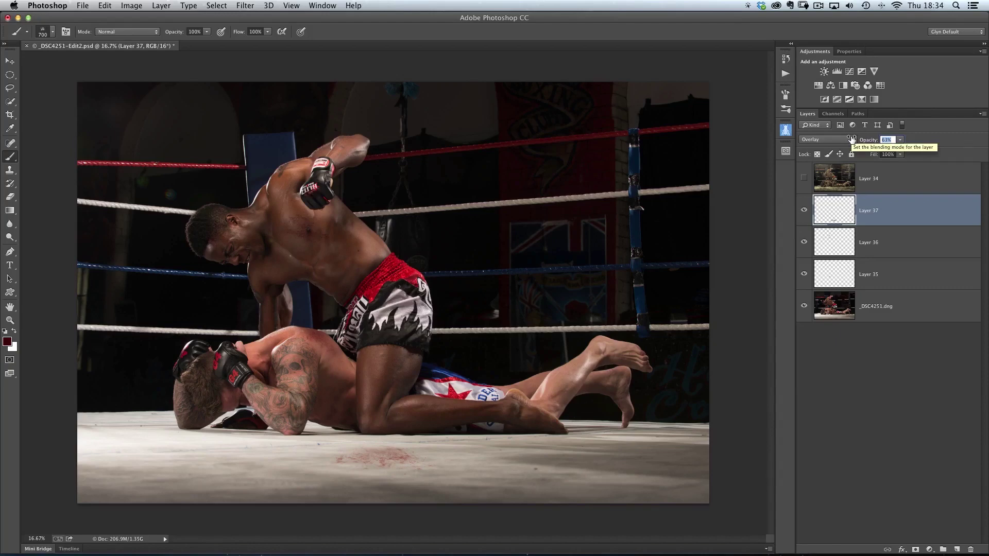
{"action": "left_click_drag", "start_coordinate": [851, 139], "coordinate": [887, 144]}
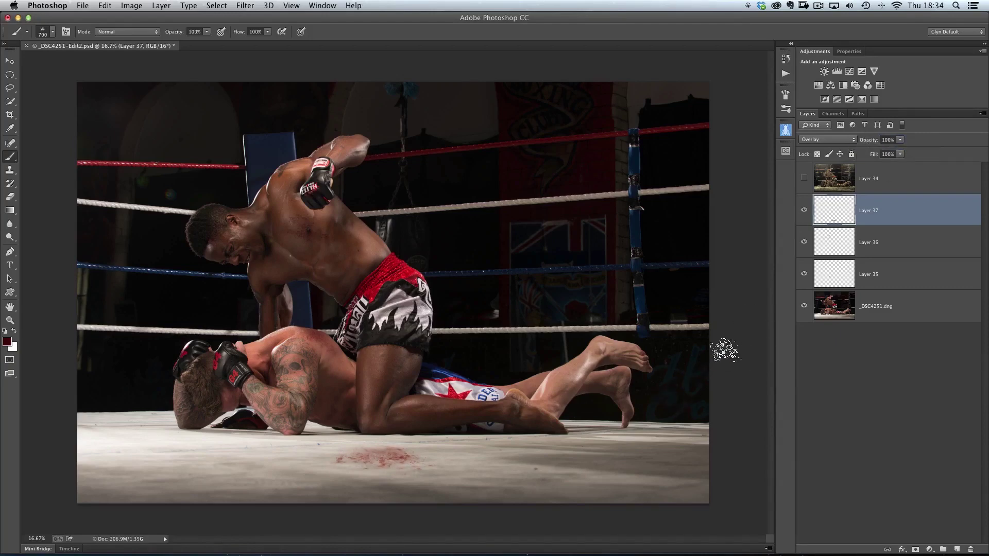
Reset the layer to Normal, add another blood dab, and skew the splatter into floor perspective.
{"action": "key", "text": "shift+alt+n"}
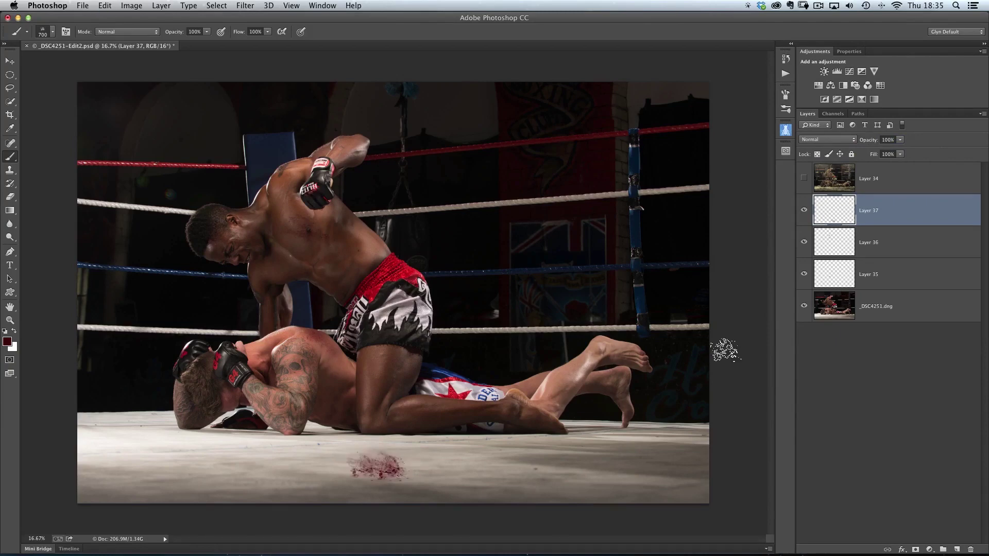
{"action": "left_click", "coordinate": [385, 466]}
{"action": "key", "text": "super+t"}
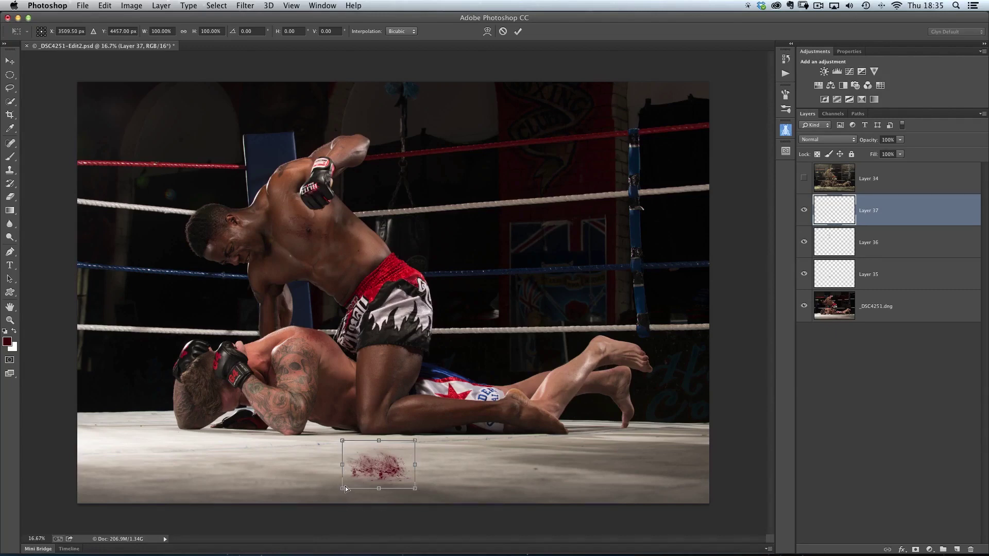
{"action": "left_click_drag", "start_coordinate": [343, 491], "coordinate": [277, 488]}
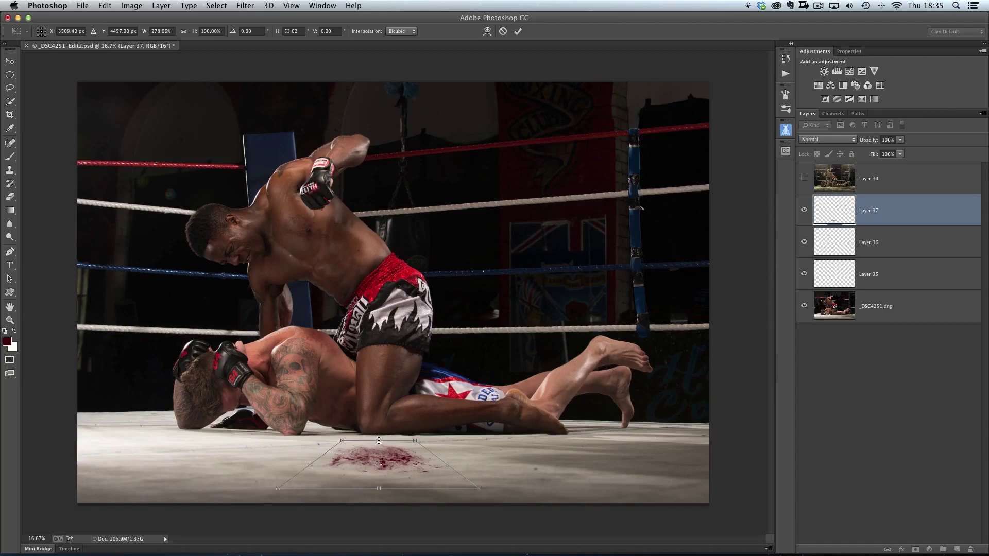
{"action": "left_click_drag", "start_coordinate": [379, 440], "coordinate": [379, 442]}
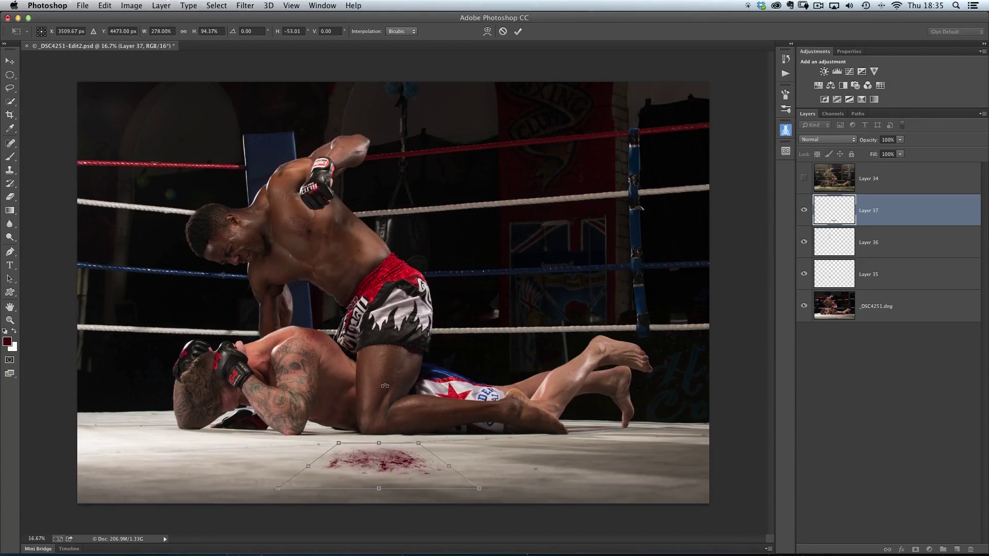
{"action": "key", "text": "Return"}
Blend the splatter layer as Overlay at 61% opacity.
{"action": "key", "text": "b"}
{"action": "left_click", "coordinate": [822, 140]}
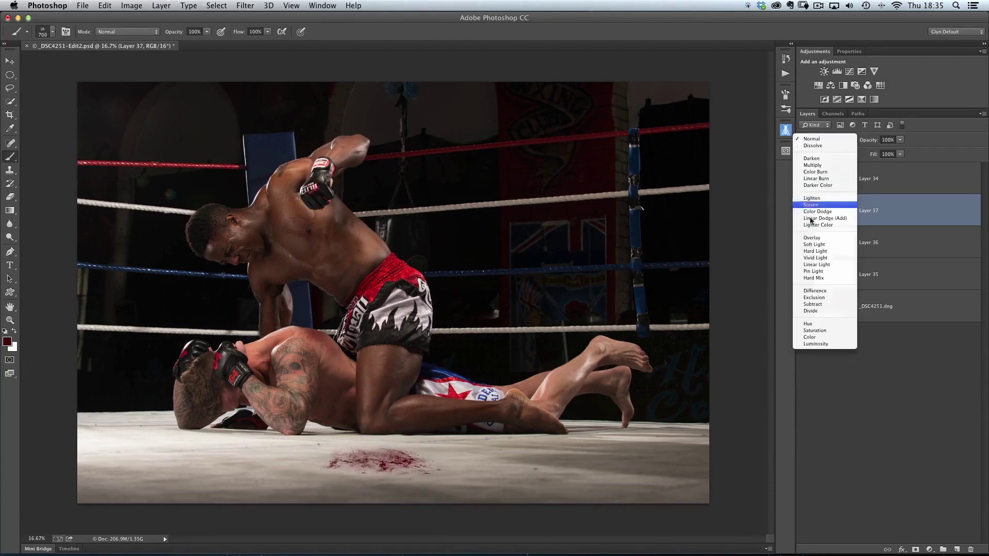
{"action": "left_click", "coordinate": [817, 238]}
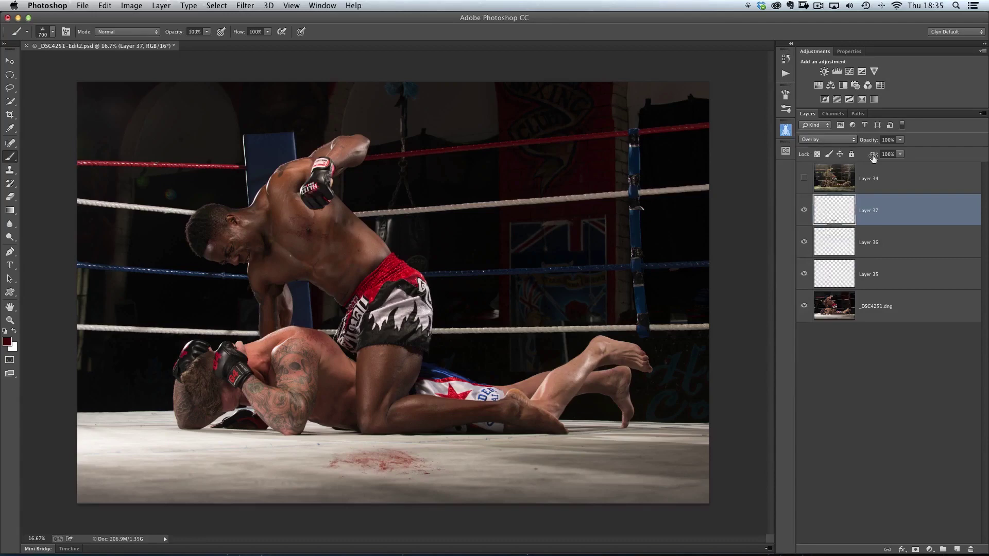
{"action": "left_click_drag", "start_coordinate": [869, 143], "coordinate": [861, 143]}
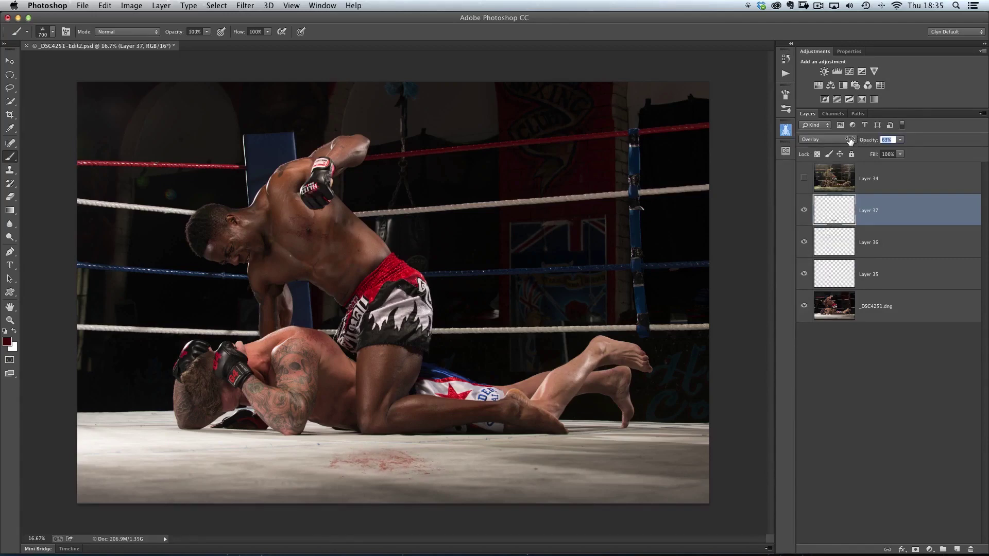
{"action": "left_click_drag", "start_coordinate": [849, 141], "coordinate": [848, 140]}
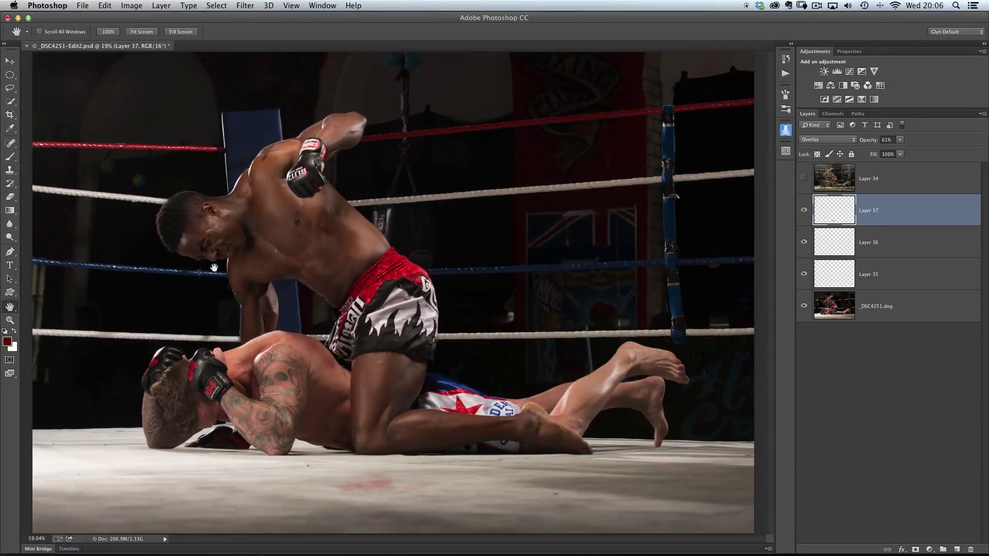
Zoom in on the standing boxer's head and select the Soft Round brush preset, ready to pick a colour.
{"action": "left_click_drag", "start_coordinate": [158, 203], "coordinate": [252, 272]}
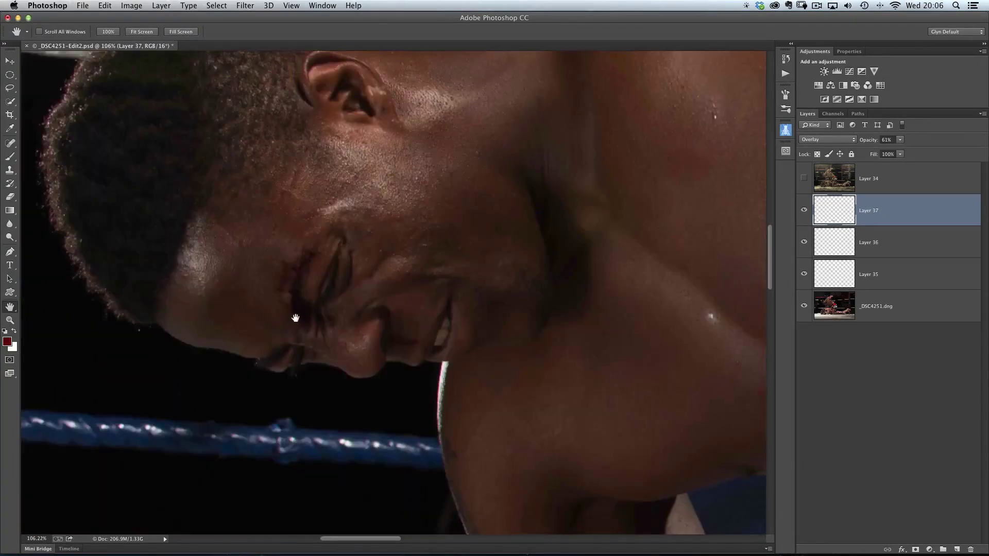
{"action": "left_click_drag", "start_coordinate": [347, 317], "coordinate": [366, 281]}
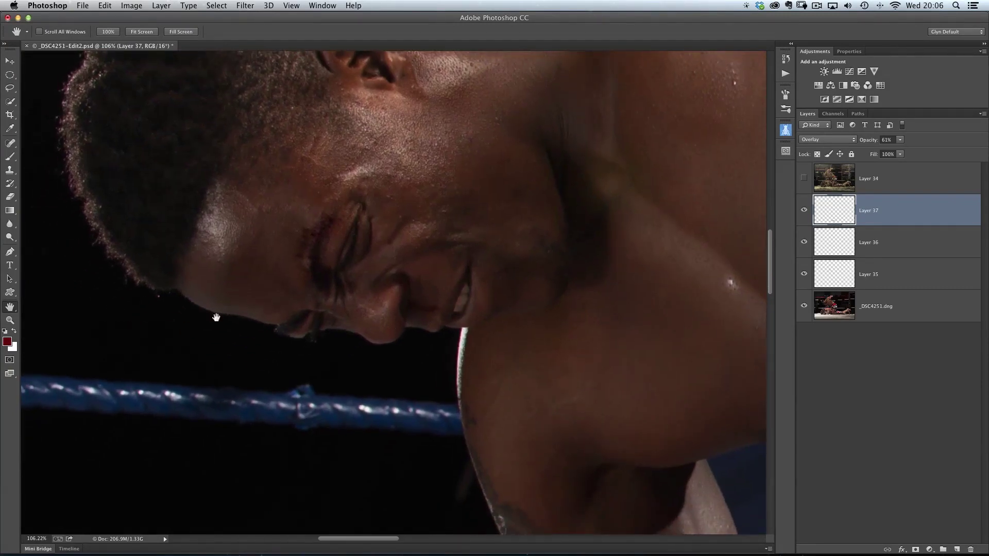
{"action": "key", "text": "b"}
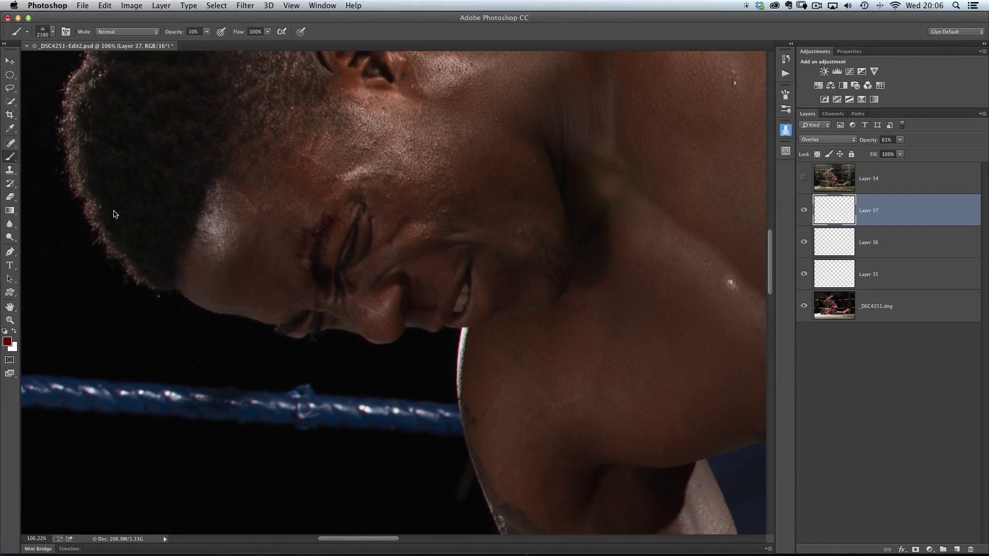
{"action": "left_click", "coordinate": [11, 162]}
{"action": "left_click", "coordinate": [54, 32]}
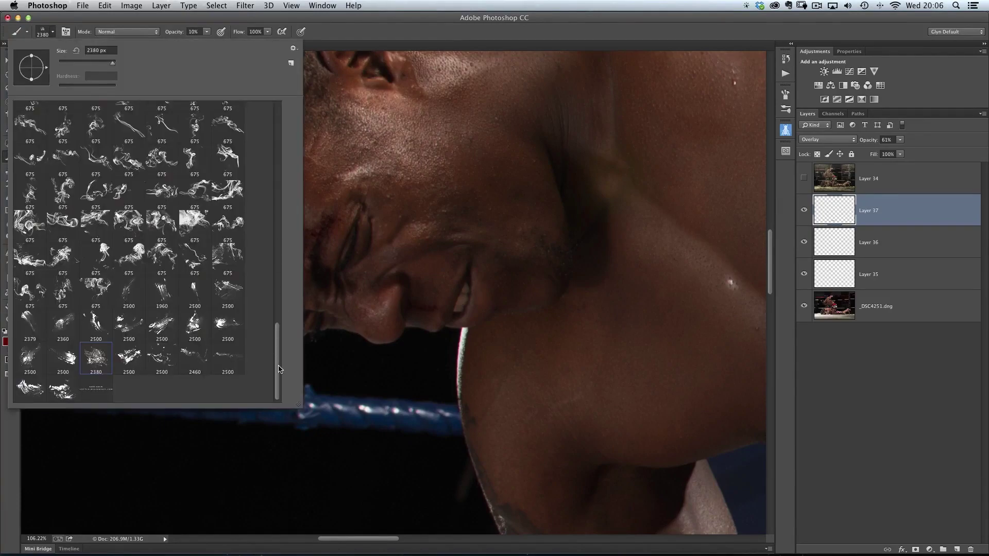
{"action": "left_click_drag", "start_coordinate": [281, 369], "coordinate": [286, 133]}
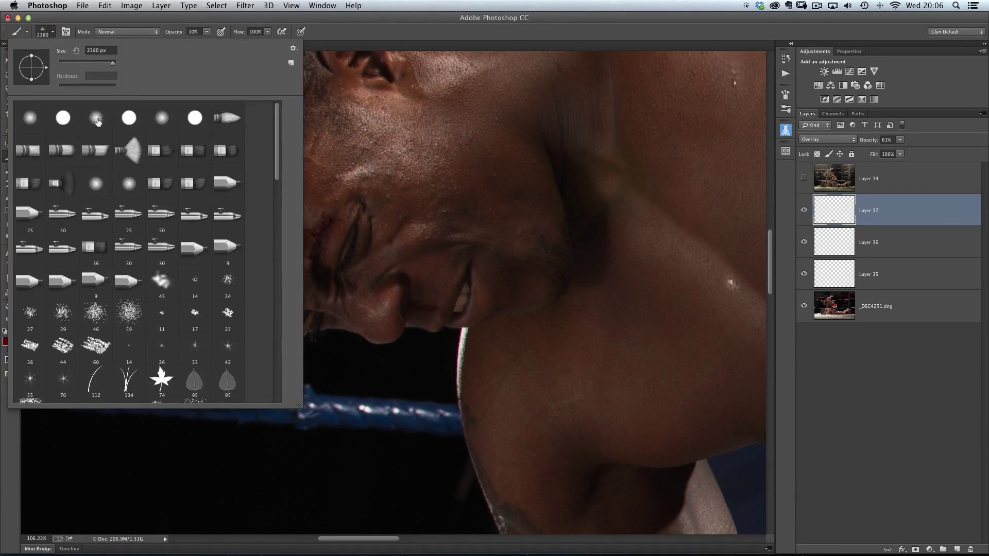
{"action": "left_click", "coordinate": [95, 120]}
{"action": "left_click", "coordinate": [334, 34]}
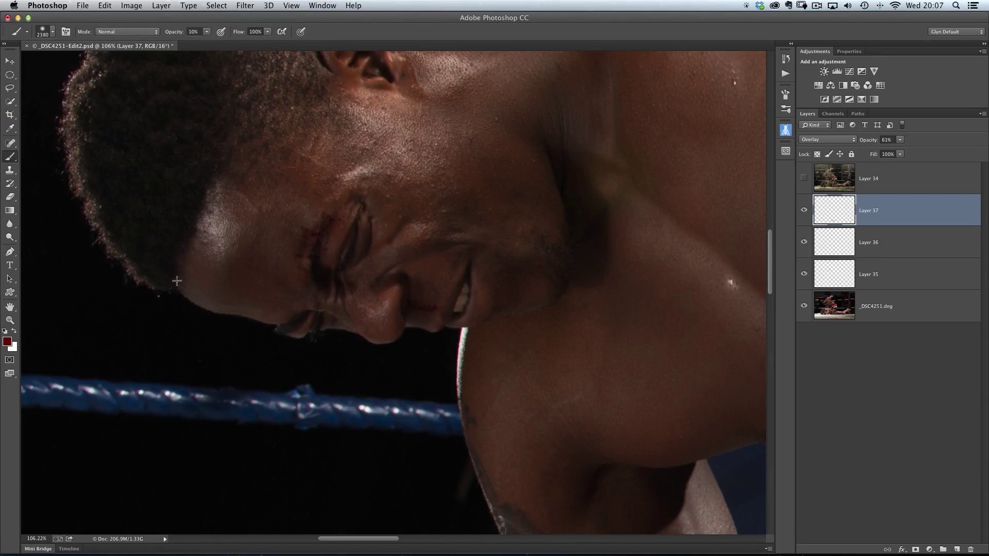
{"action": "left_click", "coordinate": [6, 342]}
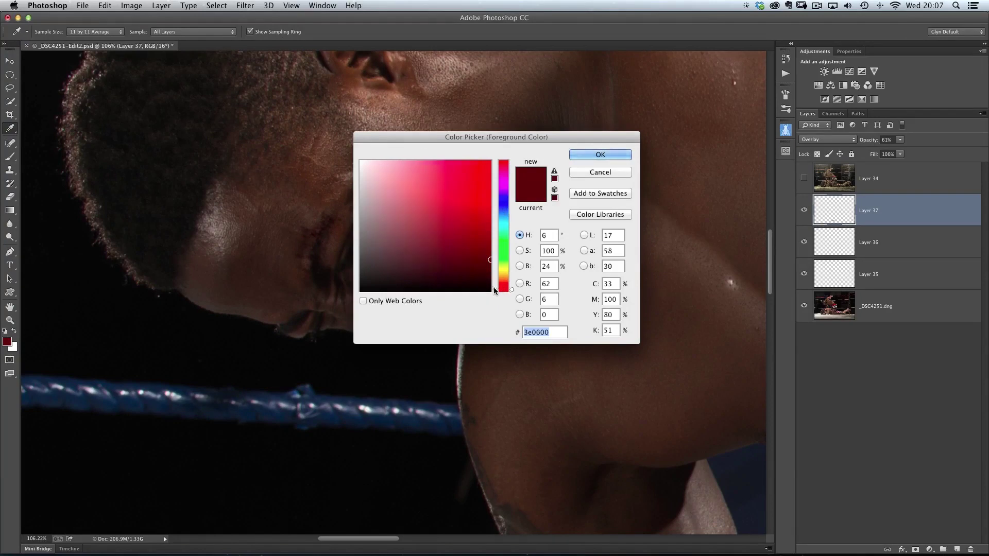
Change the foreground colour from dark red to very dark purple #1b0139 and confirm it.
{"action": "left_click_drag", "start_coordinate": [502, 291], "coordinate": [498, 197]}
{"action": "left_click_drag", "start_coordinate": [490, 259], "coordinate": [489, 262]}
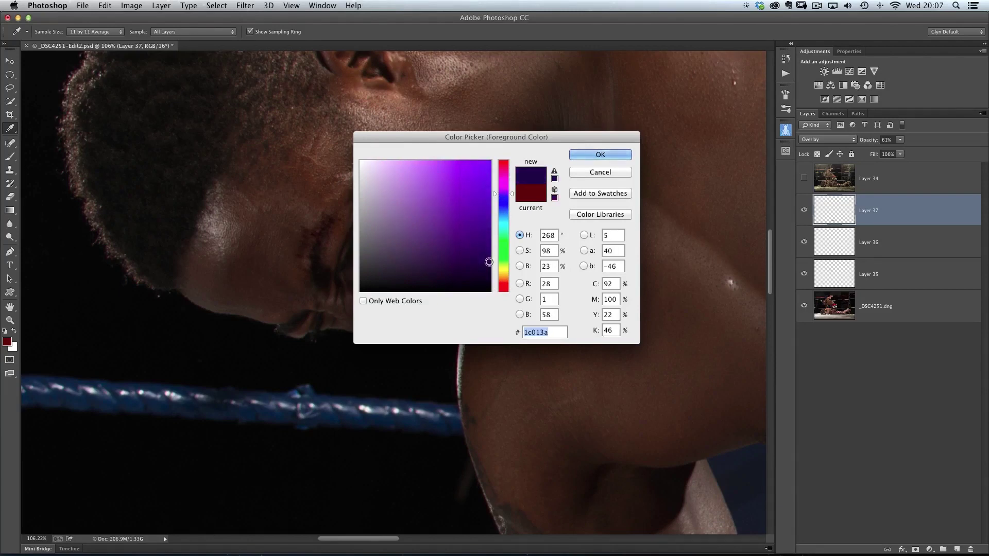
{"action": "left_click_drag", "start_coordinate": [489, 261], "coordinate": [488, 262]}
{"action": "left_click", "coordinate": [595, 155]}
{"action": "key", "text": "b"}
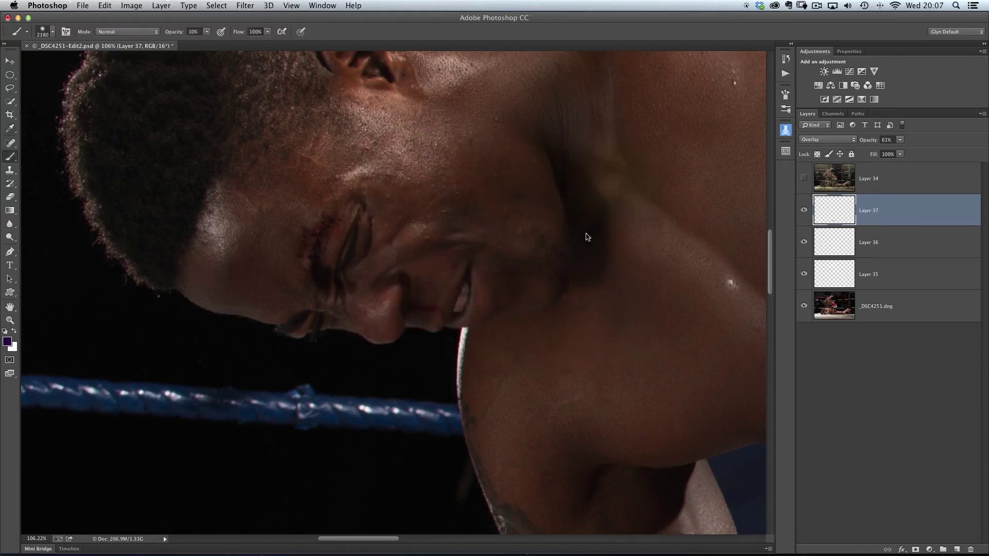
Add a new empty layer and set its blend mode to Overlay.
{"action": "left_click", "coordinate": [955, 549]}
{"action": "left_click", "coordinate": [817, 140]}
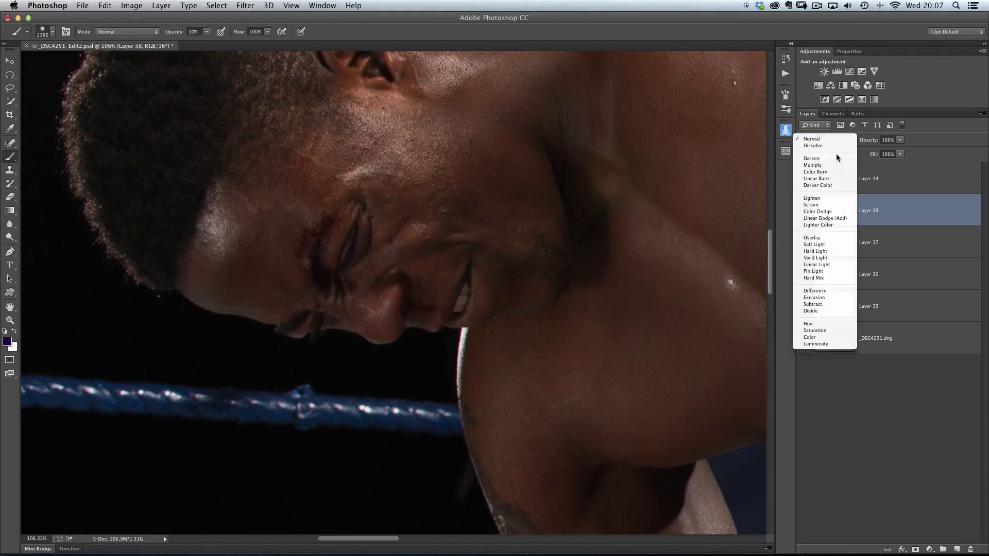
{"action": "left_click", "coordinate": [821, 240]}
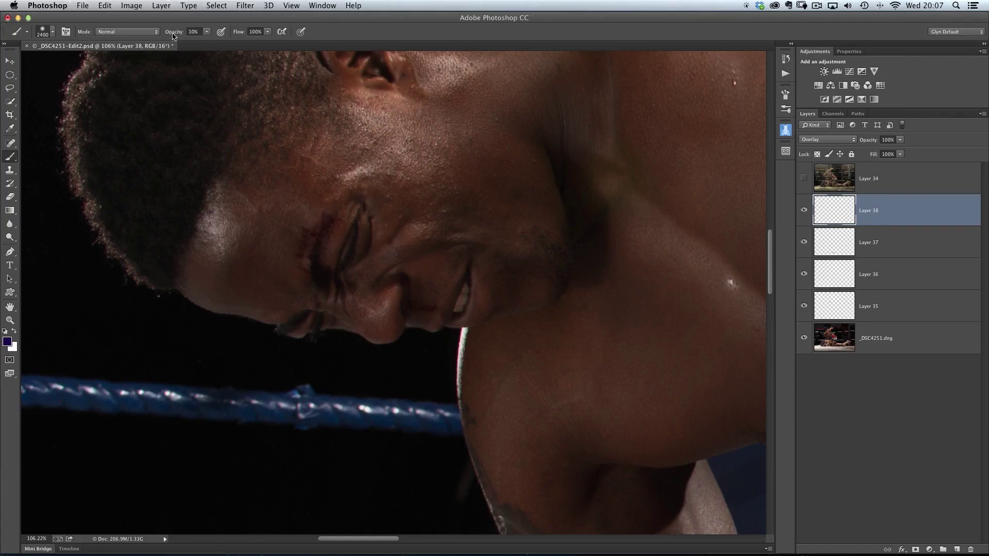
Set the brush to 150 px and paint purple bruising around the eye and cheek.
{"action": "key", "text": "bracketright"}
{"action": "key", "text": "bracketright"}
{"action": "key", "text": "bracketright"}
{"action": "key", "text": "bracketright"}
{"action": "left_click", "coordinate": [54, 33]}
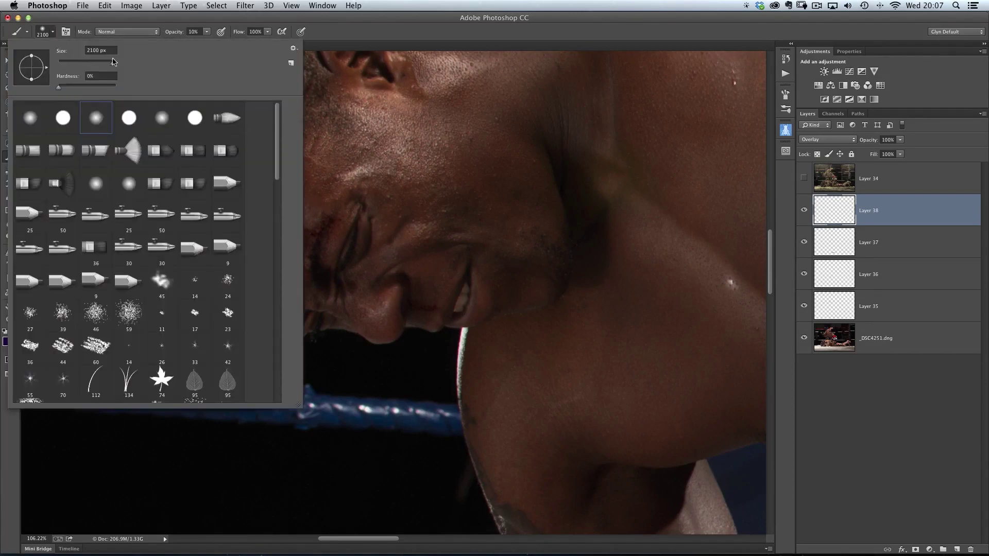
{"action": "left_click_drag", "start_coordinate": [113, 61], "coordinate": [63, 61]}
{"action": "type", "text": "90"}
{"action": "key", "text": "Return"}
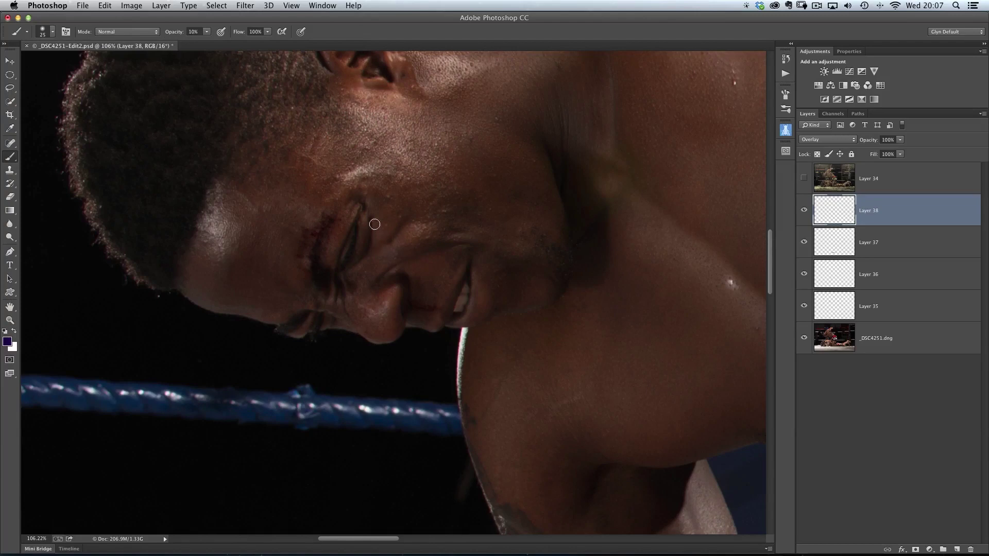
{"action": "key", "text": "bracketright"}
{"action": "key", "text": "bracketright"}
{"action": "key", "text": "bracketright"}
{"action": "mouse_move", "coordinate": [338, 279]}
{"action": "left_mouse_down"}
{"action": "mouse_move", "coordinate": [329, 239]}
{"action": "mouse_move", "coordinate": [365, 202]}
{"action": "mouse_move", "coordinate": [411, 201]}
{"action": "mouse_move", "coordinate": [343, 276]}
{"action": "mouse_move", "coordinate": [335, 256]}
{"action": "mouse_move", "coordinate": [377, 235]}
{"action": "mouse_move", "coordinate": [432, 265]}
{"action": "mouse_move", "coordinate": [370, 255]}
{"action": "mouse_move", "coordinate": [397, 249]}
{"action": "mouse_move", "coordinate": [400, 211]}
{"action": "mouse_move", "coordinate": [347, 202]}
{"action": "left_mouse_up"}
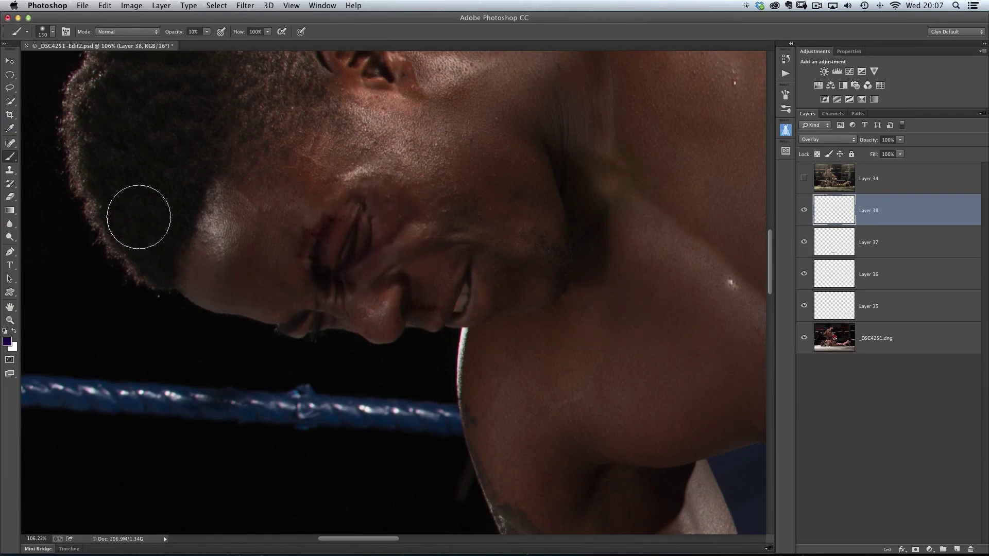
{"action": "left_click_drag", "start_coordinate": [399, 274], "coordinate": [396, 254]}
Add another empty layer, Layer 39, and set it to Overlay.
{"action": "left_click", "coordinate": [956, 549]}
{"action": "left_click", "coordinate": [818, 142]}
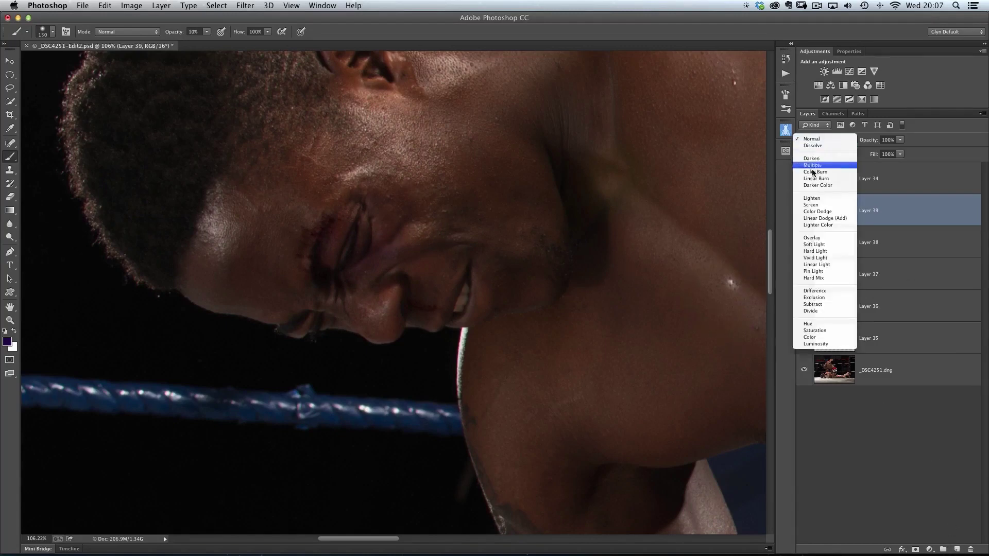
{"action": "left_click", "coordinate": [815, 241]}
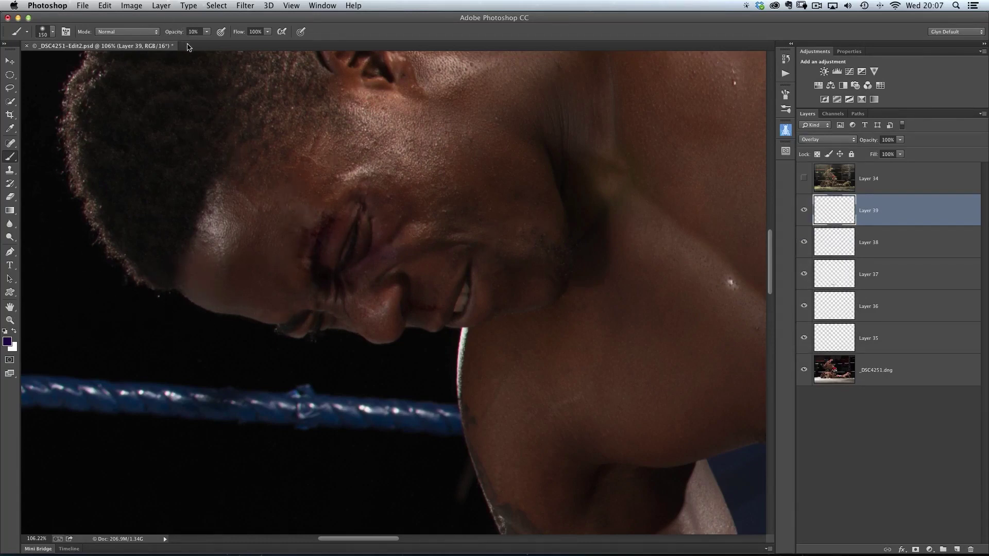
Check the brush's Shape Dynamics settings and shrink the brush to 80 px.
{"action": "key", "text": "bracketleft"}
{"action": "key", "text": "bracketleft"}
{"action": "left_click", "coordinate": [66, 32]}
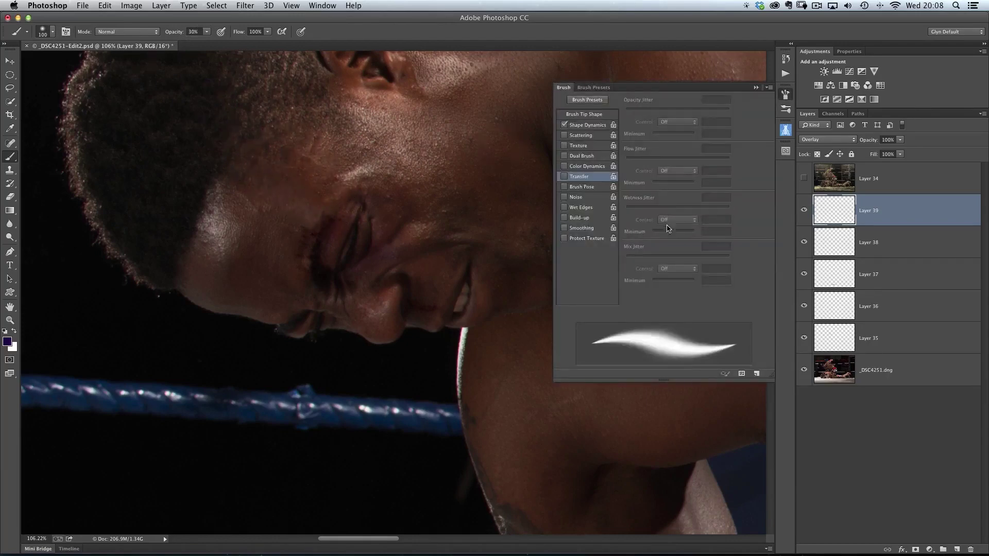
{"action": "left_click", "coordinate": [582, 125]}
{"action": "left_click", "coordinate": [785, 95]}
{"action": "key", "text": "bracketleft"}
{"action": "key", "text": "bracketleft"}
{"action": "key", "text": "bracketleft"}
{"action": "key", "text": "bracketleft"}
{"action": "key", "text": "bracketleft"}
{"action": "key", "text": "bracketleft"}
{"action": "key", "text": "bracketleft"}
{"action": "key", "text": "bracketleft"}
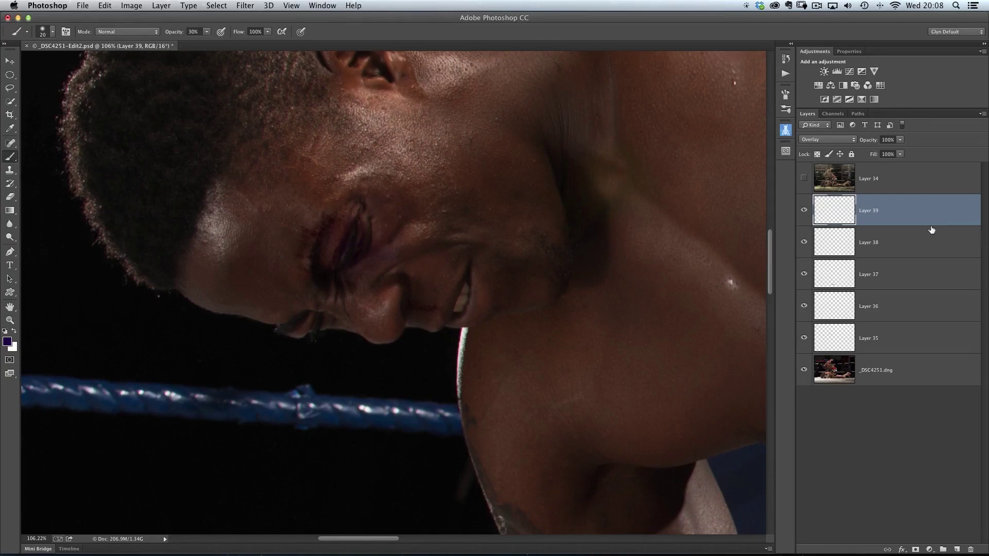
Group Layer 38 and Layer 39 into a group named 'eye'.
{"action": "left_click", "coordinate": [928, 242], "text": "shift"}
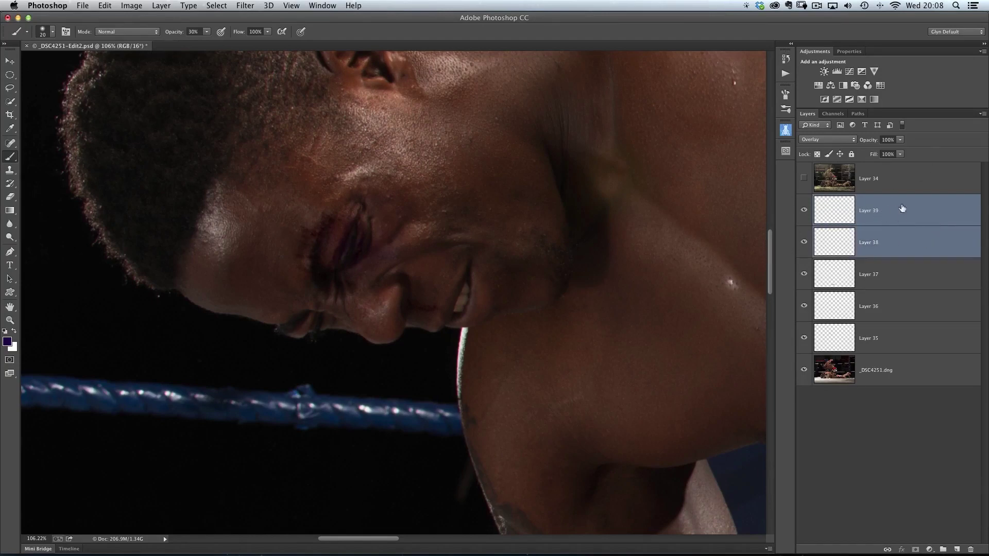
{"action": "left_click", "coordinate": [982, 114]}
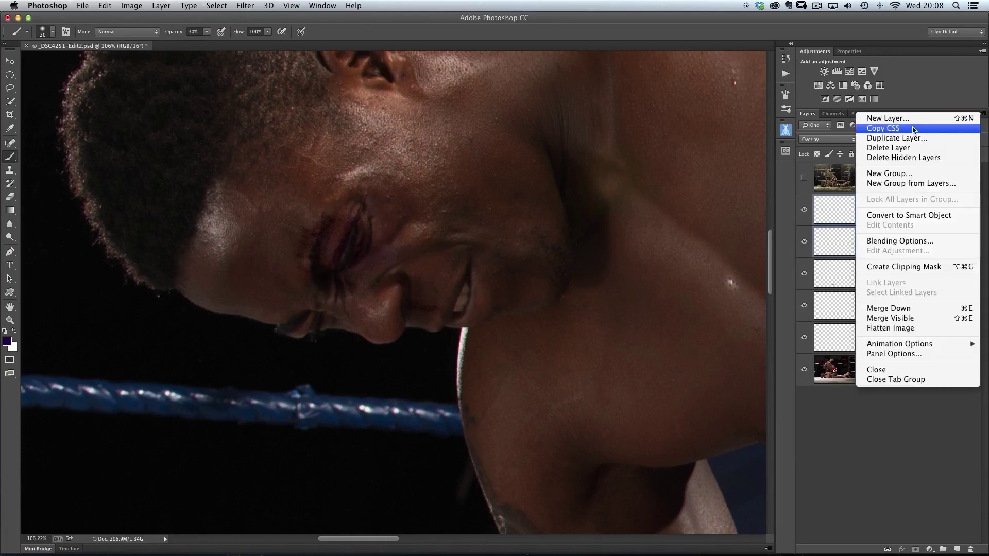
{"action": "left_click", "coordinate": [882, 185]}
{"action": "type", "text": "eye"}
{"action": "key", "text": "Return"}
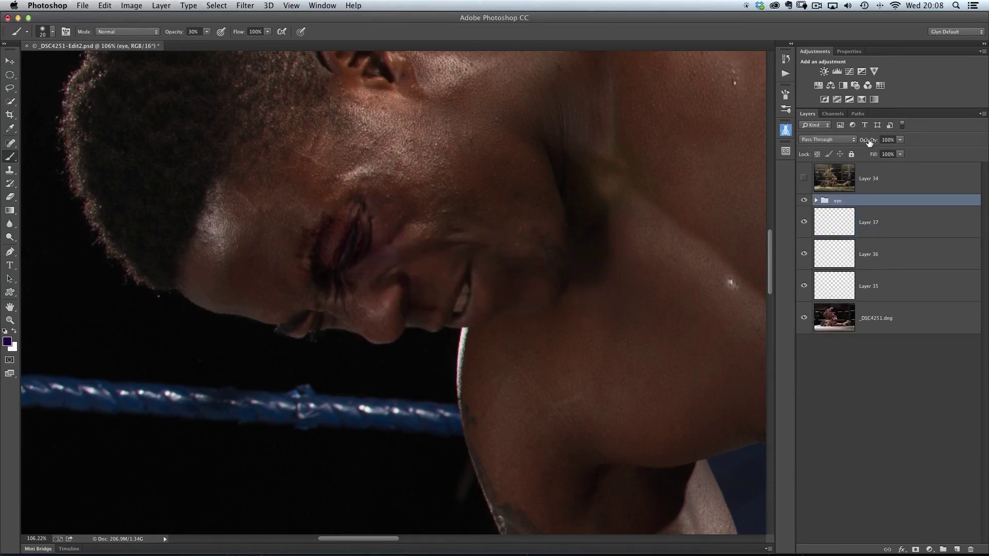
Fade the eye group to 74% opacity and toggle its visibility on and off to compare.
{"action": "mouse_move", "coordinate": [868, 140]}
{"action": "left_mouse_down"}
{"action": "mouse_move", "coordinate": [814, 139]}
{"action": "mouse_move", "coordinate": [862, 142]}
{"action": "mouse_move", "coordinate": [852, 140]}
{"action": "left_mouse_up"}
{"action": "left_click", "coordinate": [804, 200]}
{"action": "left_click", "coordinate": [804, 200]}
{"action": "left_click", "coordinate": [803, 201]}
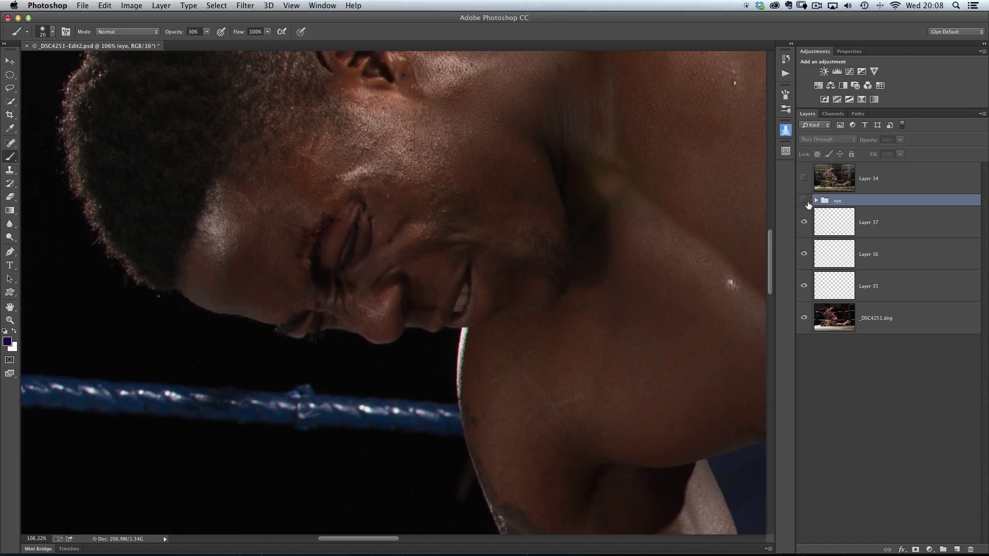
{"action": "left_click", "coordinate": [804, 200]}
{"action": "left_click", "coordinate": [803, 200]}
{"action": "left_click", "coordinate": [804, 200]}
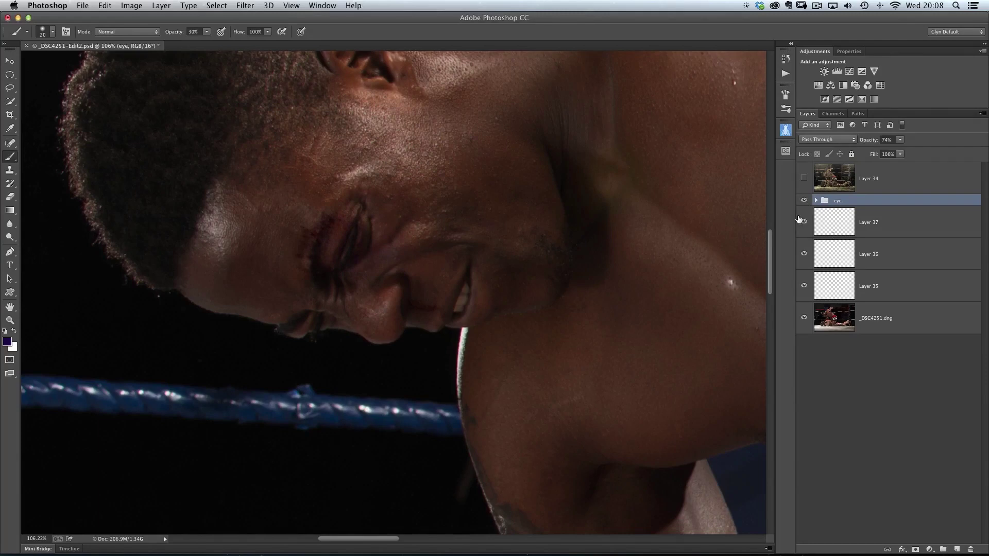
{"action": "left_click", "coordinate": [837, 319]}
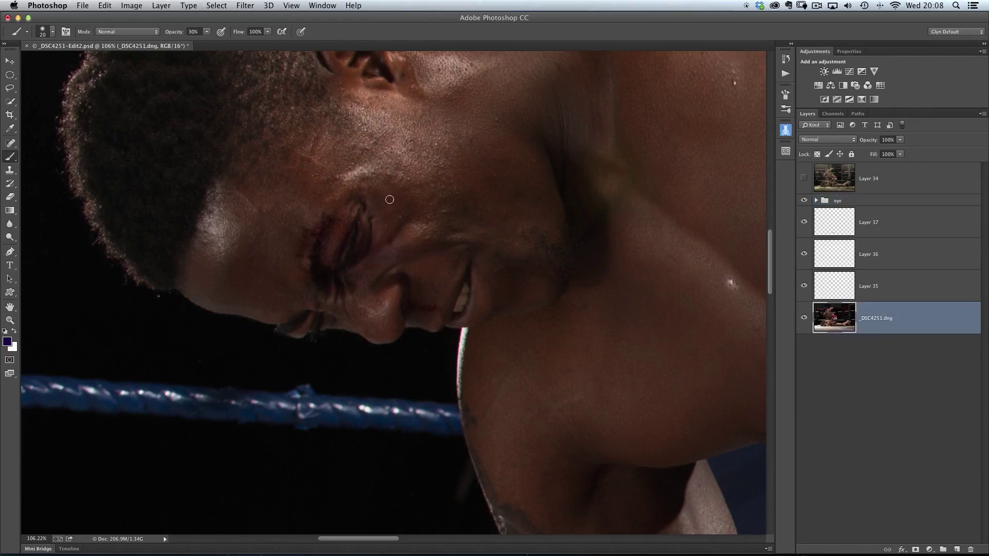
Convert the _DSC4251.dng layer for Smart Filters, then launch Liquify on it.
{"action": "left_click", "coordinate": [245, 5]}
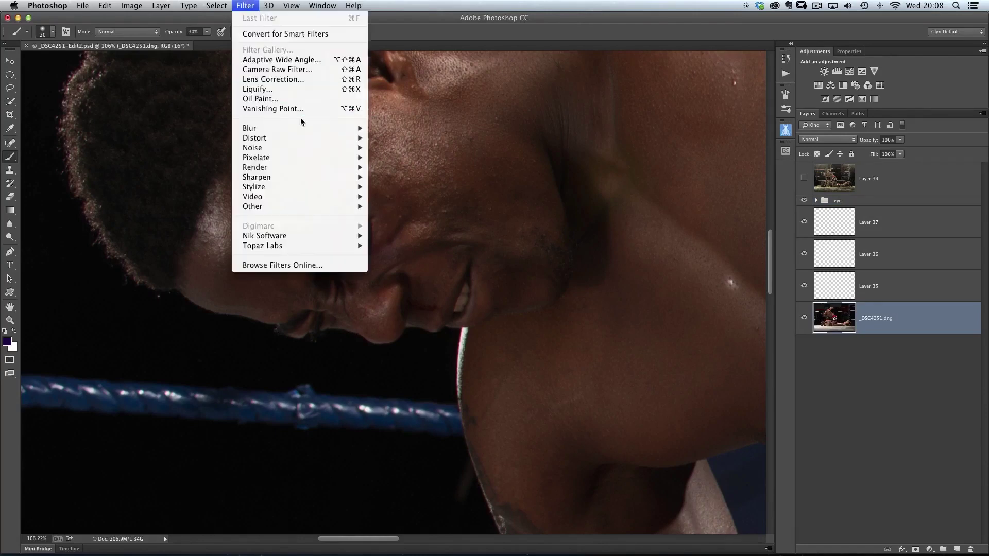
{"action": "left_click", "coordinate": [289, 34]}
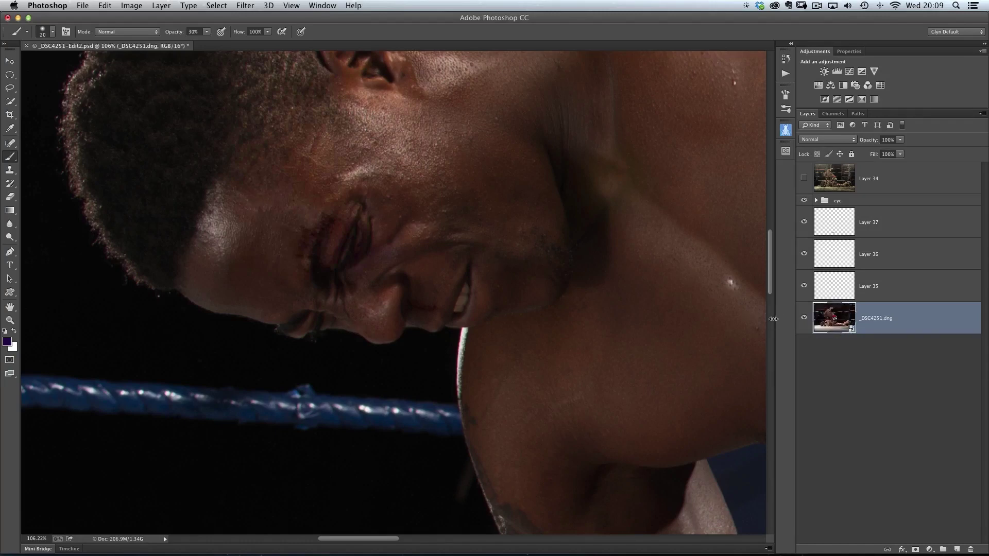
{"action": "double_click", "coordinate": [853, 333]}
{"action": "left_click", "coordinate": [246, 6]}
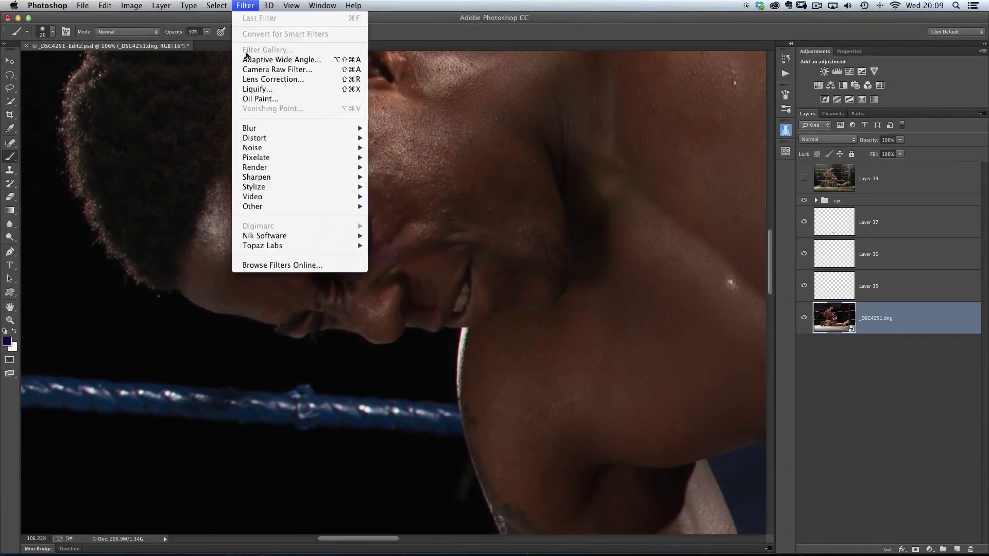
{"action": "left_click", "coordinate": [261, 91]}
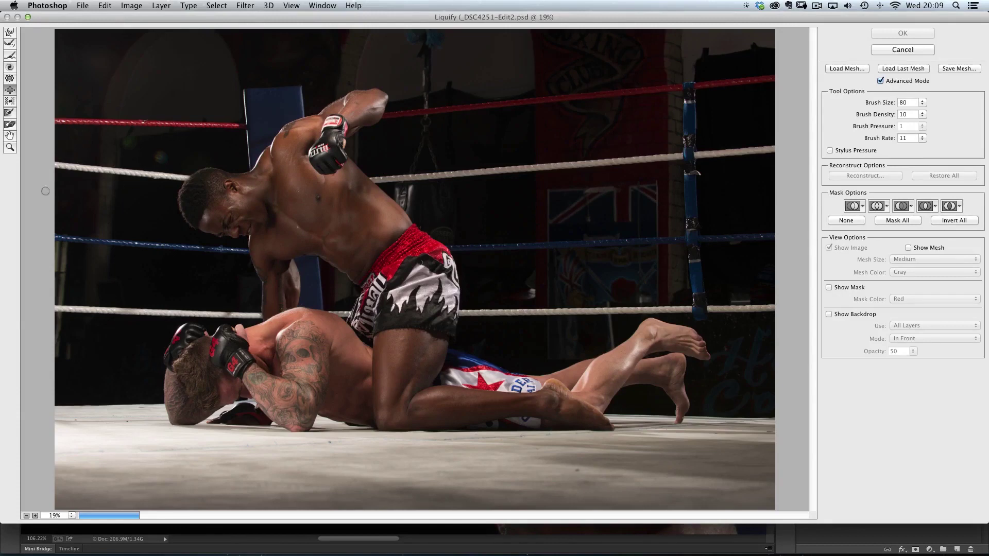
Zoom the Liquify preview onto the fighter's face and turn on the red freeze-mask display.
{"action": "left_click", "coordinate": [13, 147]}
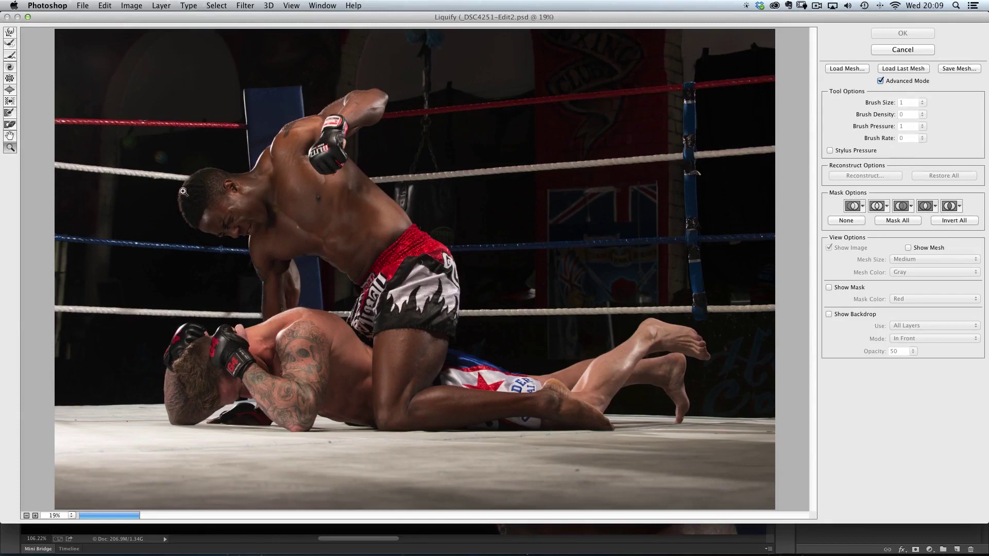
{"action": "left_click", "coordinate": [284, 266]}
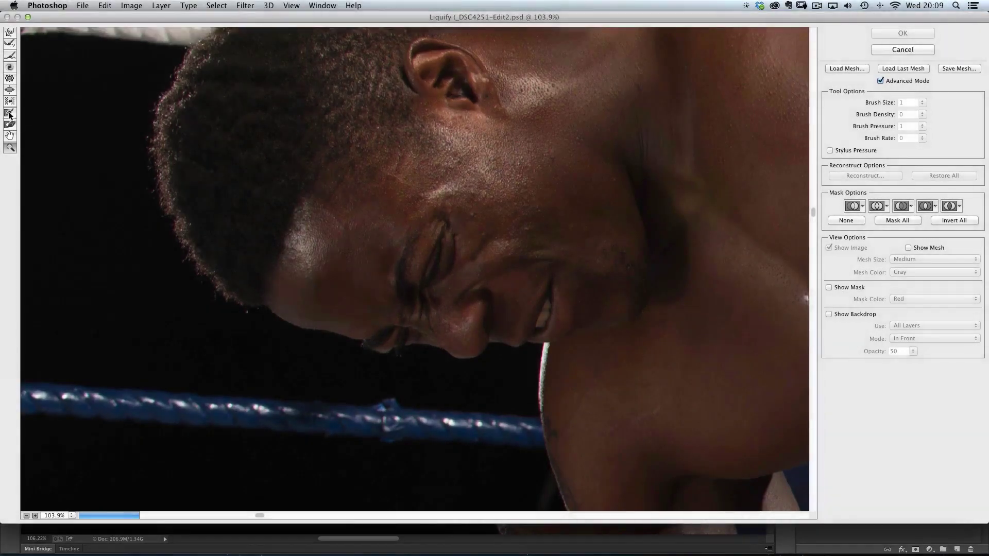
{"action": "left_click", "coordinate": [9, 113]}
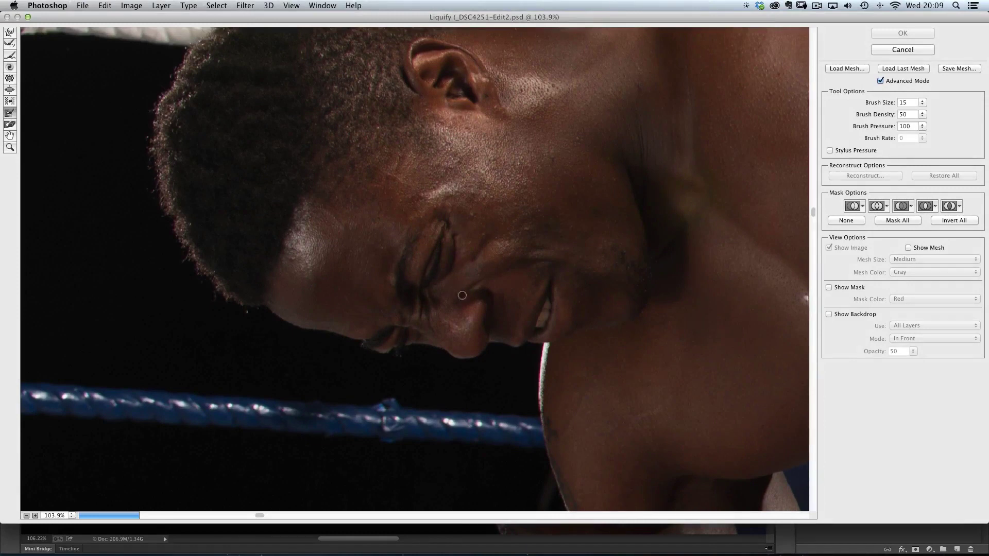
{"action": "left_click", "coordinate": [437, 248]}
{"action": "left_click", "coordinate": [571, 225]}
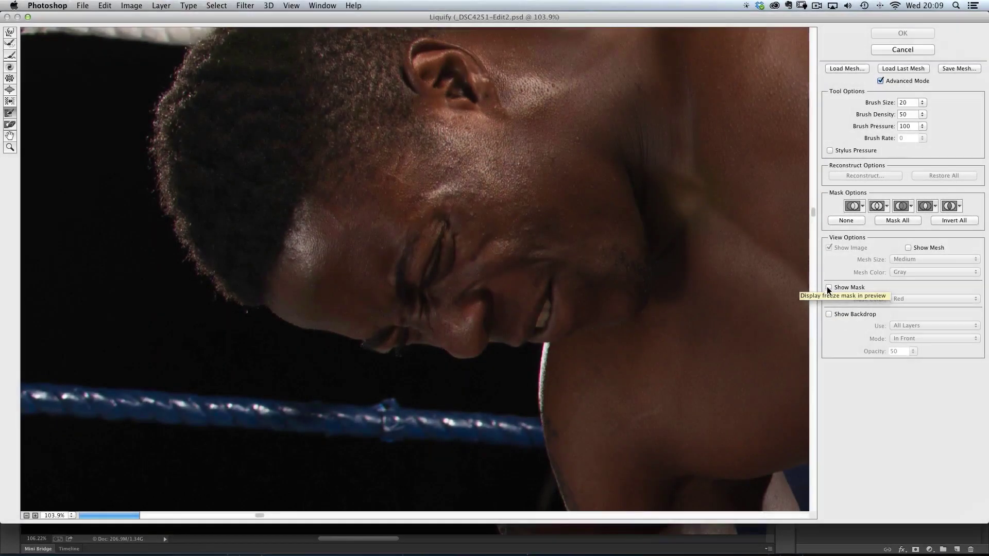
{"action": "left_click", "coordinate": [828, 287]}
Freeze a strip along the closed eyelid, trimming its edge with the Thaw Mask tool.
{"action": "key", "text": "bracketleft"}
{"action": "key", "text": "bracketleft"}
{"action": "key", "text": "bracketleft"}
{"action": "key", "text": "bracketleft"}
{"action": "key", "text": "bracketleft"}
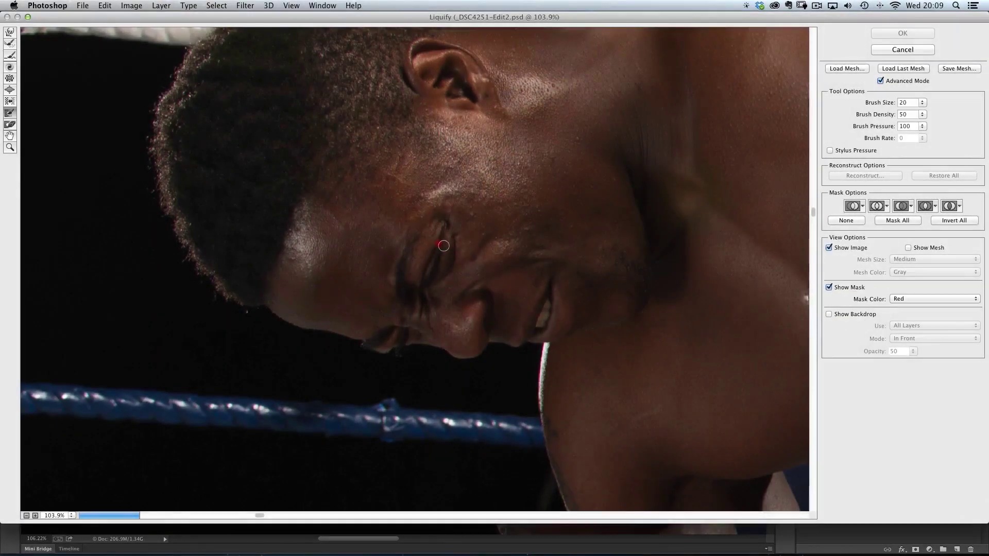
{"action": "mouse_move", "coordinate": [440, 244]}
{"action": "left_mouse_down"}
{"action": "mouse_move", "coordinate": [423, 280]}
{"action": "mouse_move", "coordinate": [442, 243]}
{"action": "mouse_move", "coordinate": [423, 287]}
{"action": "left_mouse_up"}
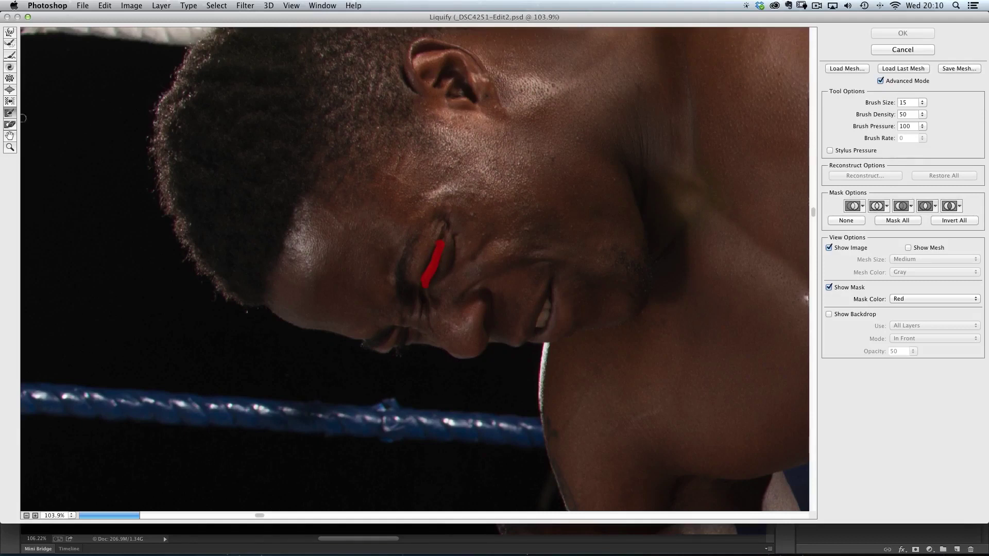
{"action": "left_click", "coordinate": [10, 124]}
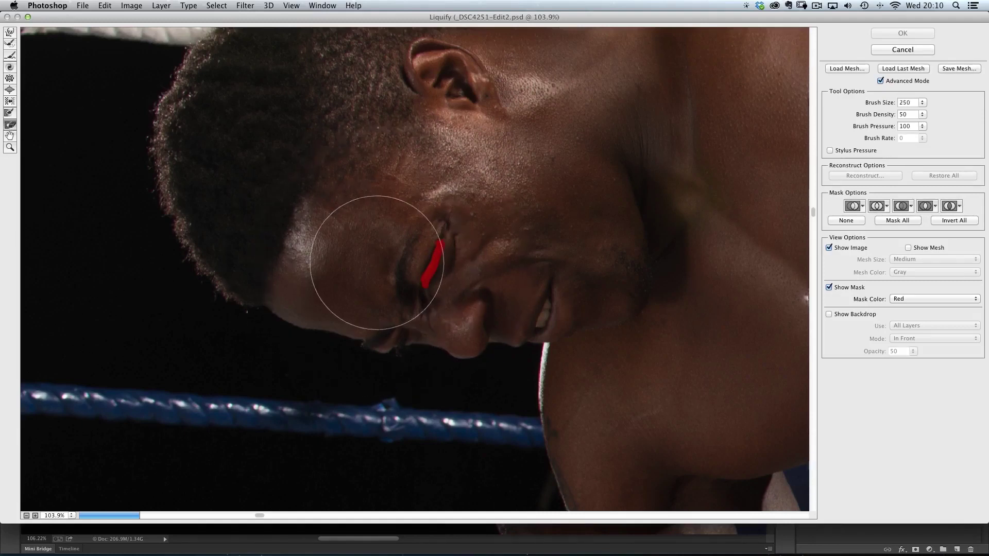
{"action": "key", "text": "bracketleft"}
{"action": "key", "text": "bracketleft"}
{"action": "key", "text": "bracketleft"}
{"action": "key", "text": "bracketleft"}
{"action": "key", "text": "bracketleft"}
{"action": "key", "text": "bracketleft"}
{"action": "key", "text": "bracketleft"}
{"action": "key", "text": "bracketleft"}
{"action": "key", "text": "bracketleft"}
{"action": "key", "text": "bracketleft"}
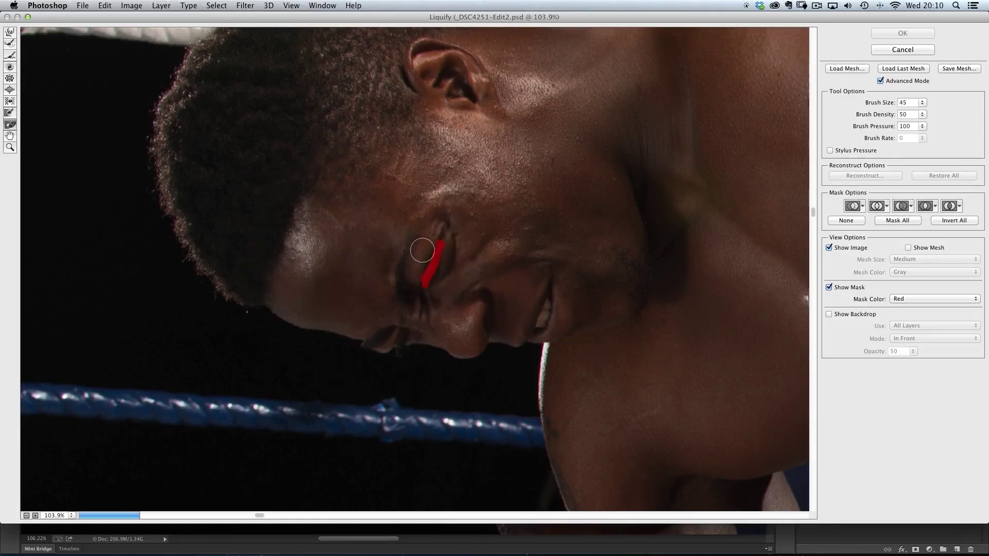
{"action": "mouse_move", "coordinate": [422, 250]}
{"action": "left_mouse_down"}
{"action": "mouse_move", "coordinate": [409, 282]}
{"action": "mouse_move", "coordinate": [434, 292]}
{"action": "mouse_move", "coordinate": [455, 238]}
{"action": "left_mouse_up"}
Bloat the area around and below the eye with a 60-size brush, then hide the mask.
{"action": "left_click", "coordinate": [10, 91]}
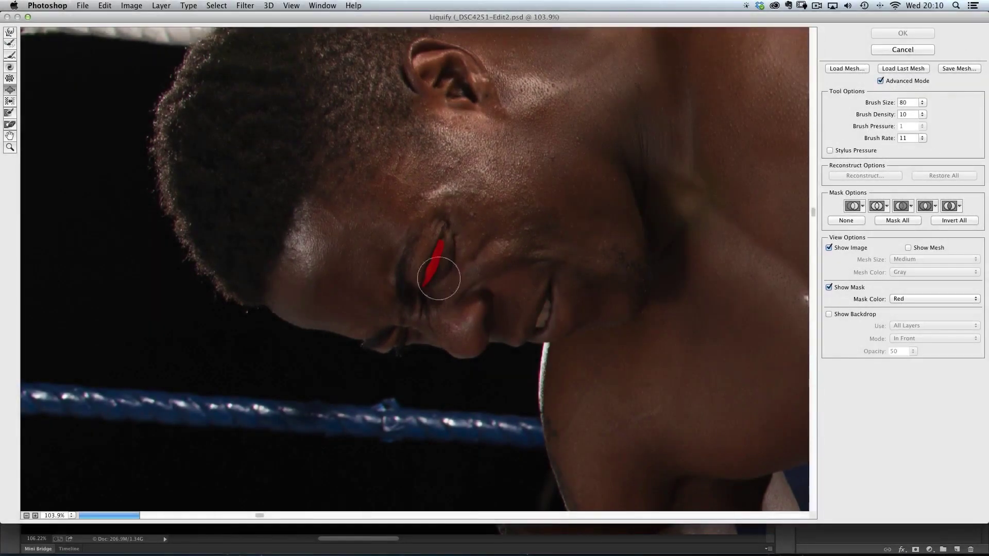
{"action": "key", "text": "bracketright"}
{"action": "key", "text": "bracketright"}
{"action": "key", "text": "bracketright"}
{"action": "key", "text": "bracketright"}
{"action": "key", "text": "bracketright"}
{"action": "key", "text": "bracketright"}
{"action": "key", "text": "bracketright"}
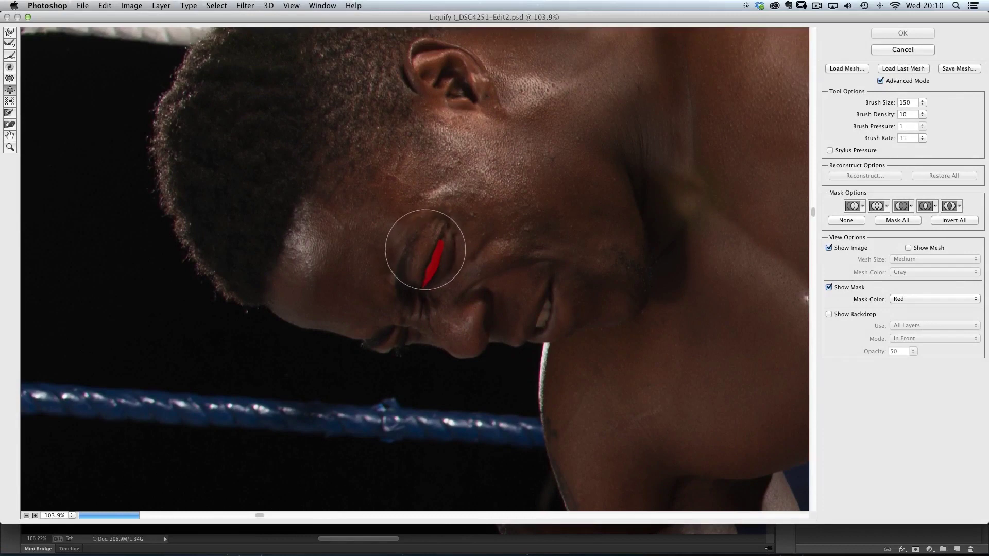
{"action": "left_click_drag", "start_coordinate": [424, 237], "coordinate": [416, 267]}
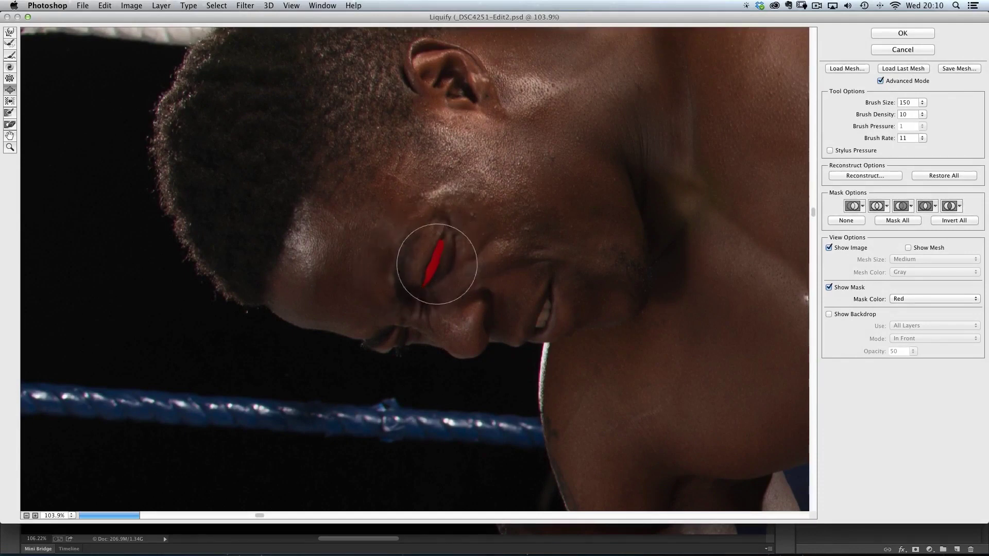
{"action": "key", "text": "bracketleft"}
{"action": "key", "text": "bracketleft"}
{"action": "key", "text": "bracketleft"}
{"action": "key", "text": "bracketleft"}
{"action": "key", "text": "bracketleft"}
{"action": "key", "text": "bracketleft"}
{"action": "key", "text": "bracketleft"}
{"action": "key", "text": "bracketleft"}
{"action": "key", "text": "bracketleft"}
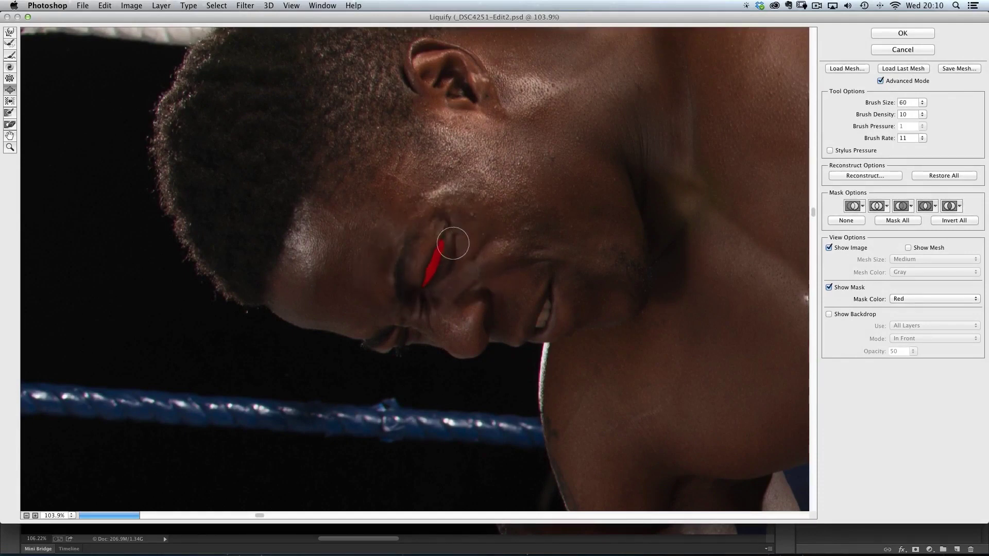
{"action": "mouse_move", "coordinate": [453, 243]}
{"action": "left_mouse_down"}
{"action": "mouse_move", "coordinate": [441, 239]}
{"action": "mouse_move", "coordinate": [451, 261]}
{"action": "mouse_move", "coordinate": [433, 282]}
{"action": "mouse_move", "coordinate": [452, 236]}
{"action": "mouse_move", "coordinate": [435, 283]}
{"action": "mouse_move", "coordinate": [446, 289]}
{"action": "left_mouse_up"}
{"action": "left_click", "coordinate": [828, 287]}
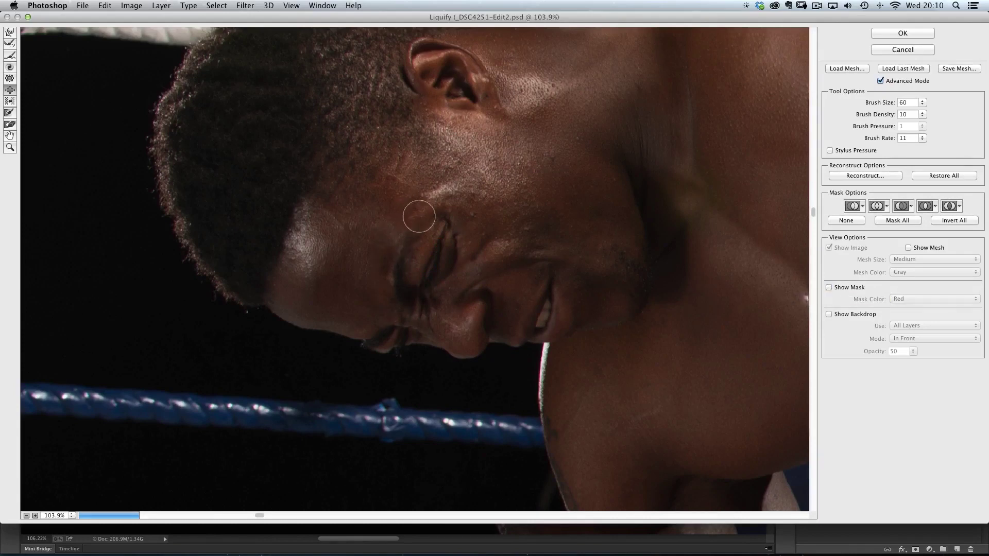
Bulge the upper eyelid slightly, then reconstruct the distortion at amount 93.
{"action": "mouse_move", "coordinate": [432, 243]}
{"action": "left_mouse_down"}
{"action": "mouse_move", "coordinate": [411, 278]}
{"action": "mouse_move", "coordinate": [452, 240]}
{"action": "mouse_move", "coordinate": [440, 288]}
{"action": "mouse_move", "coordinate": [434, 235]}
{"action": "mouse_move", "coordinate": [455, 241]}
{"action": "mouse_move", "coordinate": [434, 227]}
{"action": "mouse_move", "coordinate": [401, 289]}
{"action": "mouse_move", "coordinate": [432, 235]}
{"action": "mouse_move", "coordinate": [418, 261]}
{"action": "left_mouse_up"}
{"action": "left_click", "coordinate": [859, 175]}
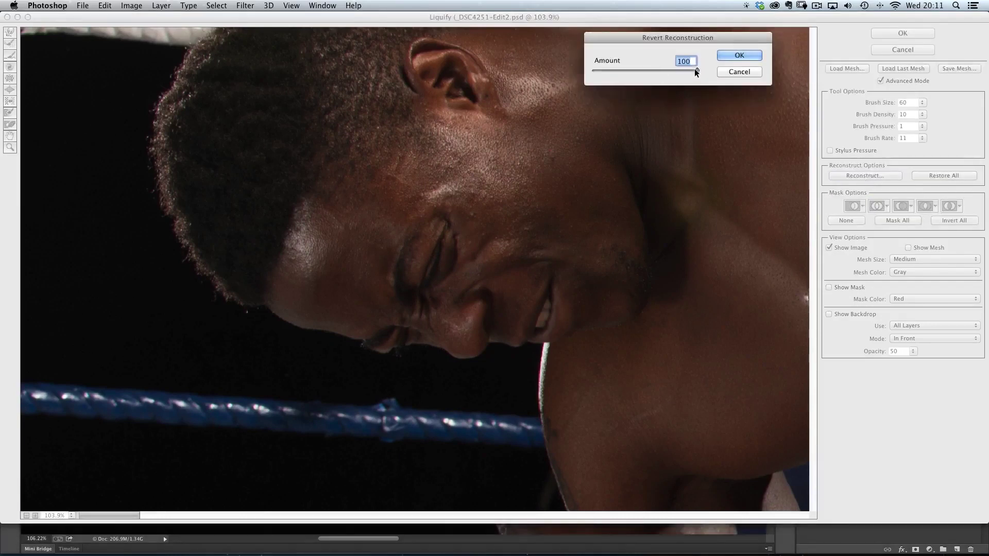
{"action": "mouse_move", "coordinate": [694, 69]}
{"action": "left_mouse_down"}
{"action": "mouse_move", "coordinate": [554, 66]}
{"action": "mouse_move", "coordinate": [700, 71]}
{"action": "left_mouse_up"}
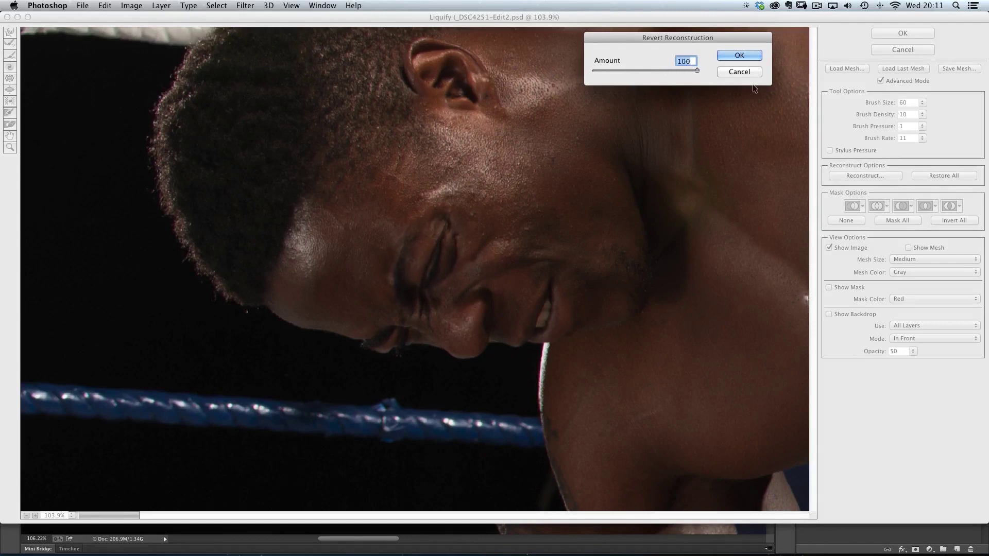
{"action": "left_click", "coordinate": [739, 58]}
Set the bloat brush to size 80 and apply Liquify as a smart filter.
{"action": "key", "text": "b"}
{"action": "key", "text": "bracketright"}
{"action": "key", "text": "bracketright"}
{"action": "key", "text": "bracketright"}
{"action": "key", "text": "bracketright"}
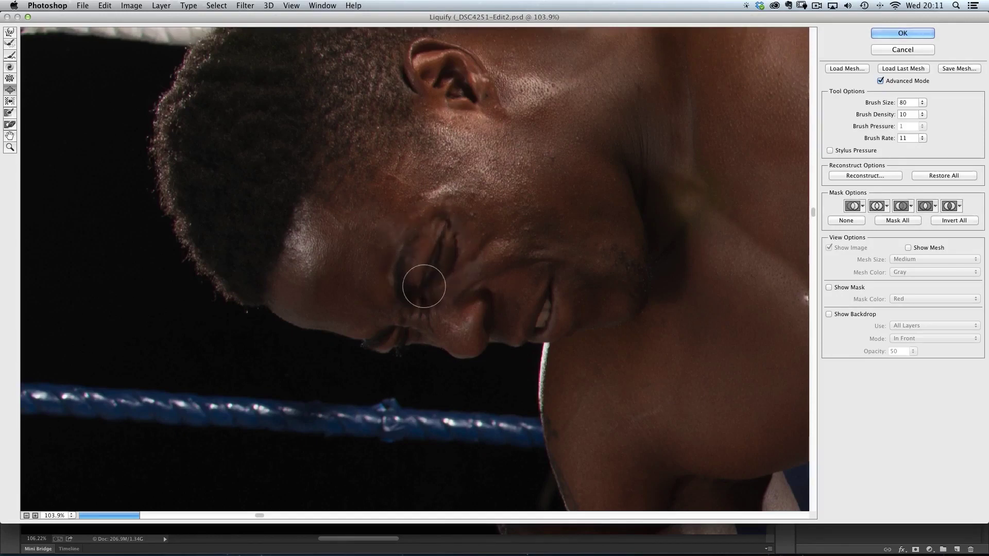
{"action": "left_click", "coordinate": [893, 33]}
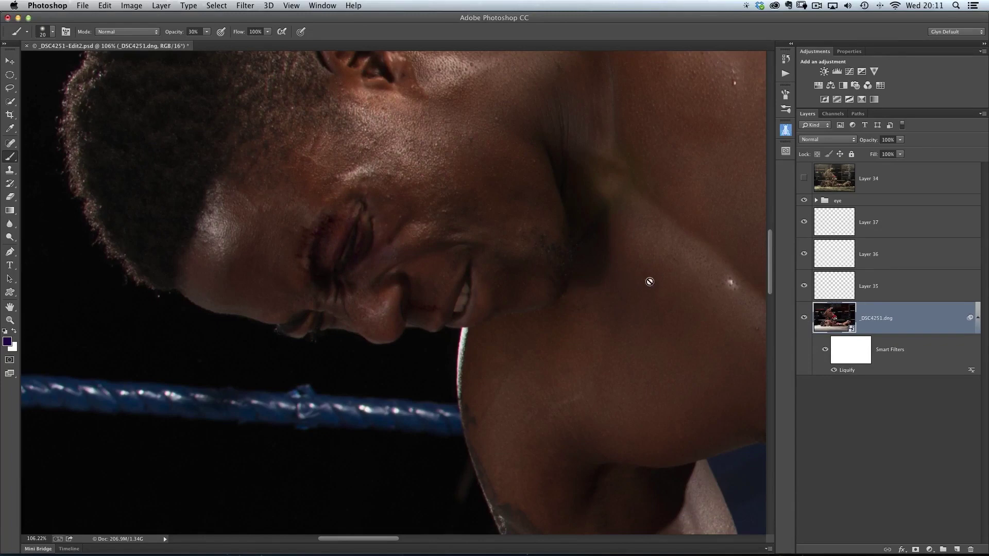
Double-click the Hand tool to show the entire fight photo on screen.
{"action": "double_click", "coordinate": [10, 307]}
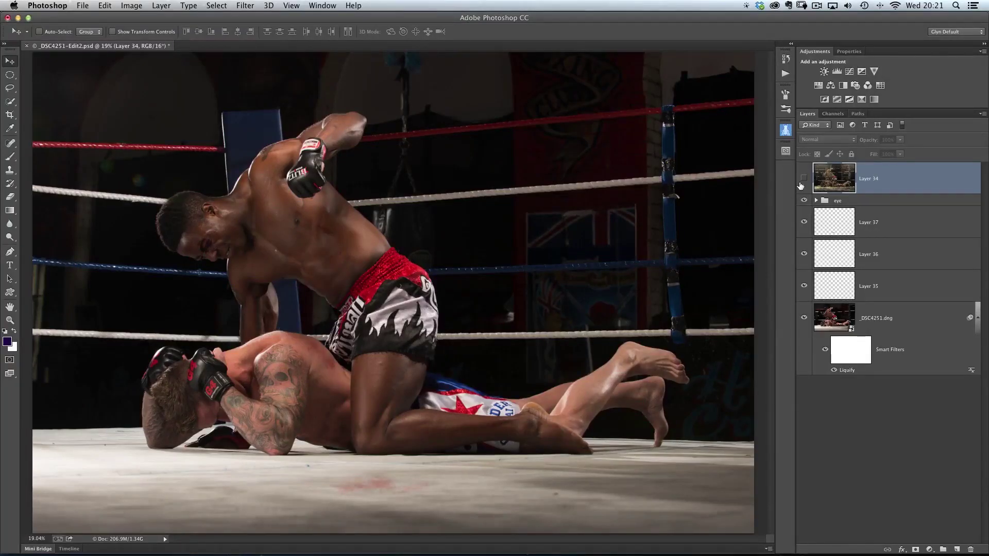
Turn Layer 34 back on to lay the gritty toned finish over the bruised fight photo.
{"action": "left_click", "coordinate": [803, 178]}
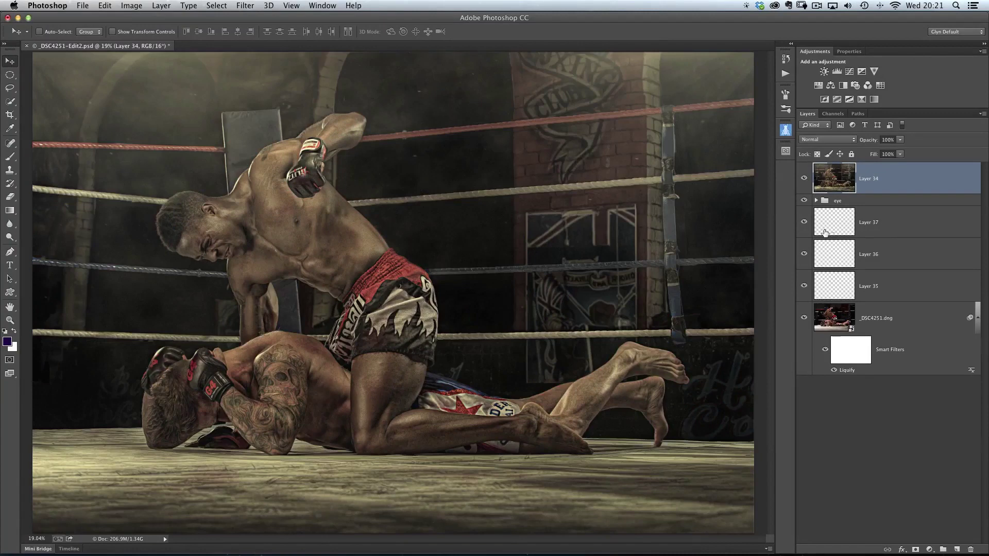